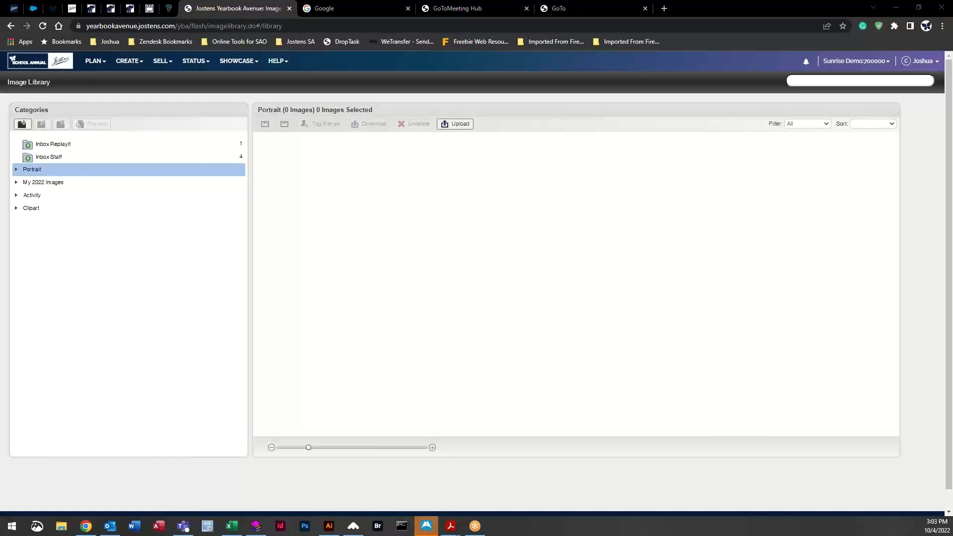
# Step: Open the Adkins-5 portrait category in the Image Library and generate its preview
pyautogui.click(139, 64)
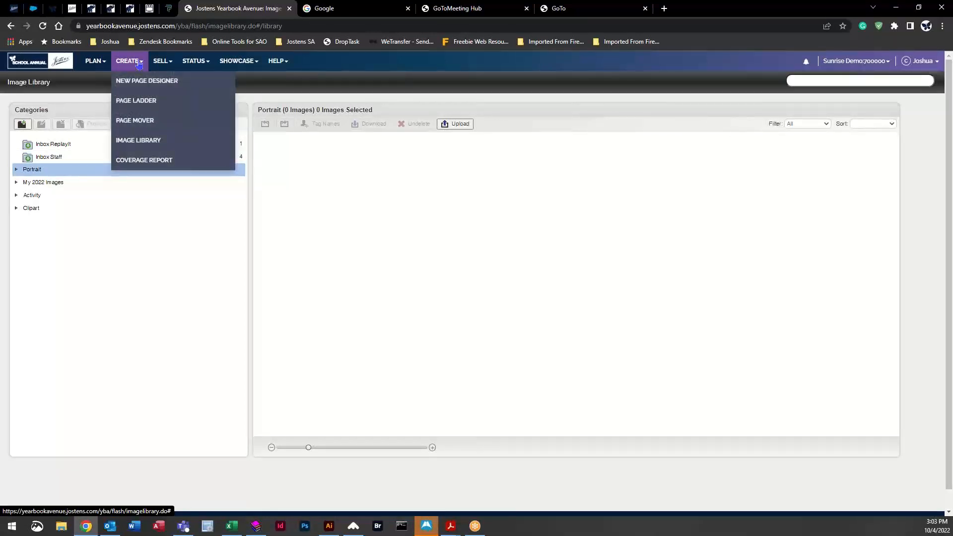
pyautogui.click(144, 144)
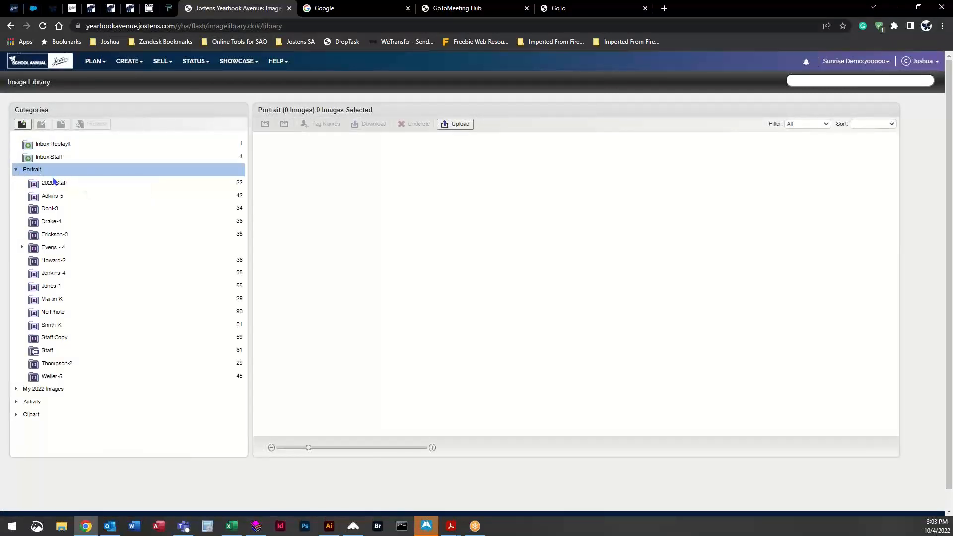
pyautogui.click(84, 199)
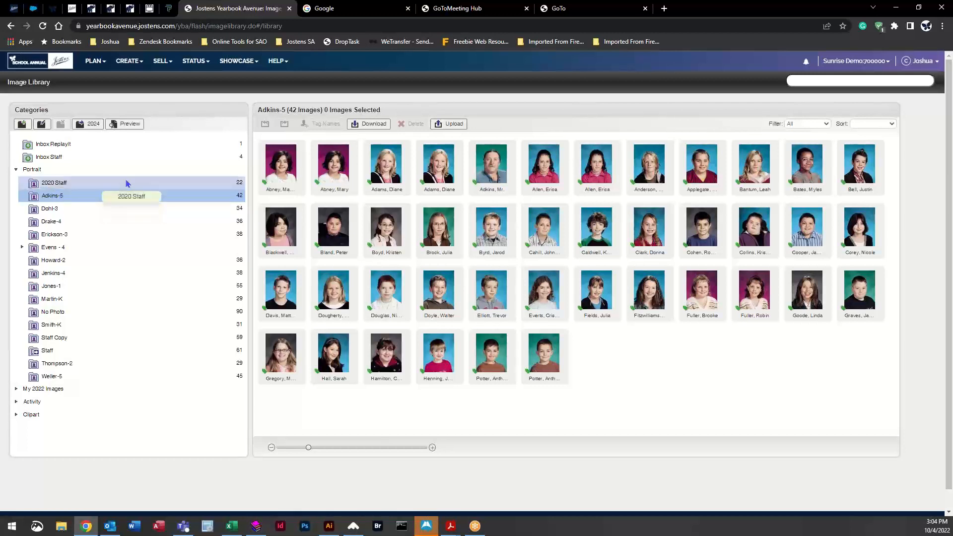
pyautogui.click(129, 125)
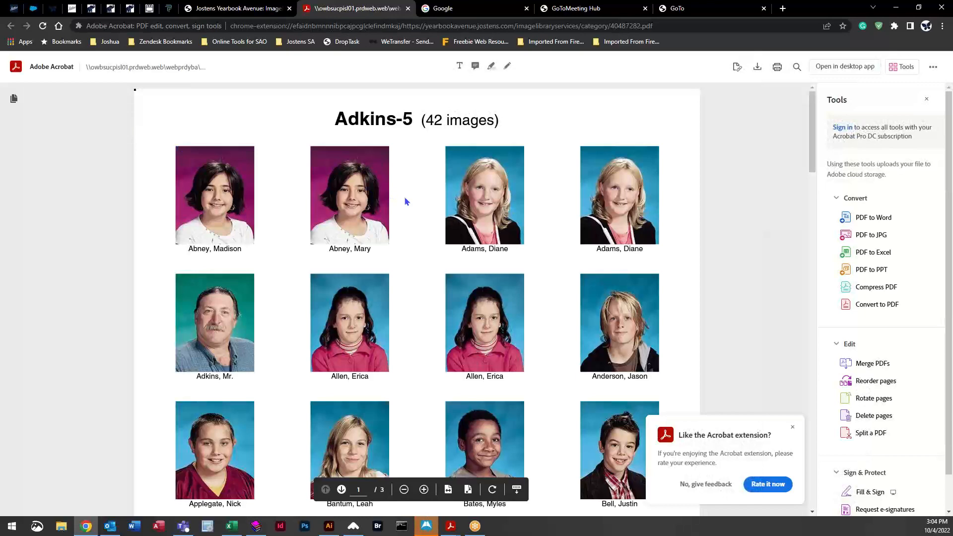
# Step: Review the portraits and names on every page of the Adkins-5 preview, and close the preview
pyautogui.scroll(-1, 422, 207)
pyautogui.scroll(-5, 424, 207)
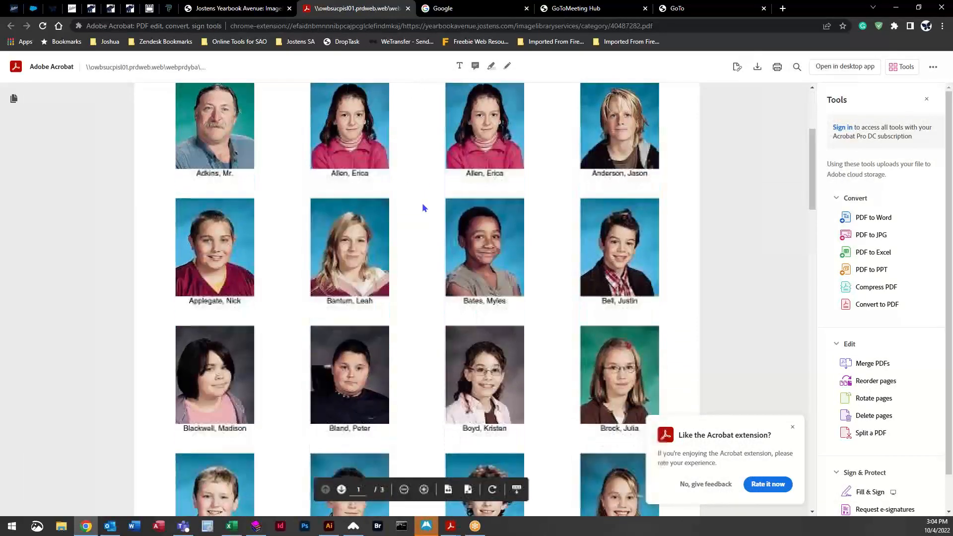
pyautogui.scroll(-6, 424, 208)
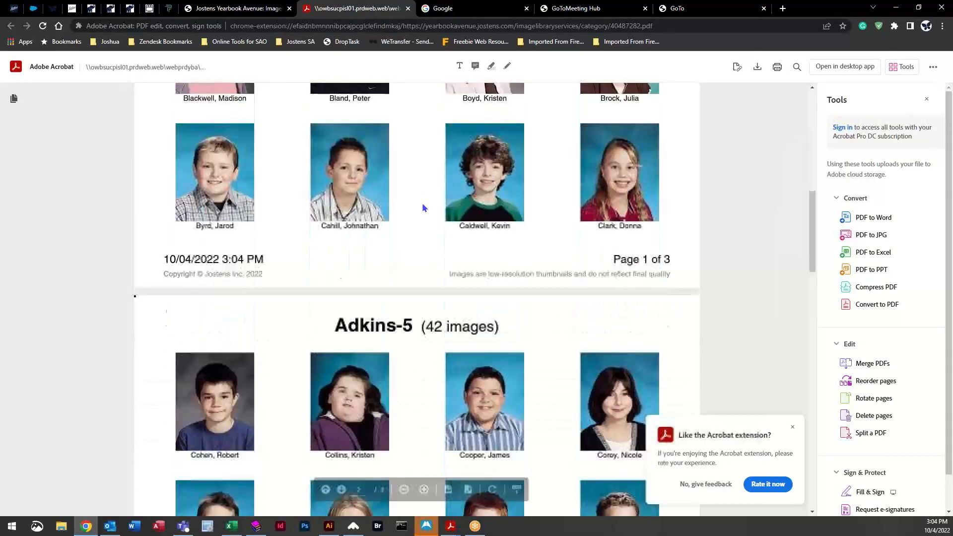
pyautogui.scroll(-11, 422, 208)
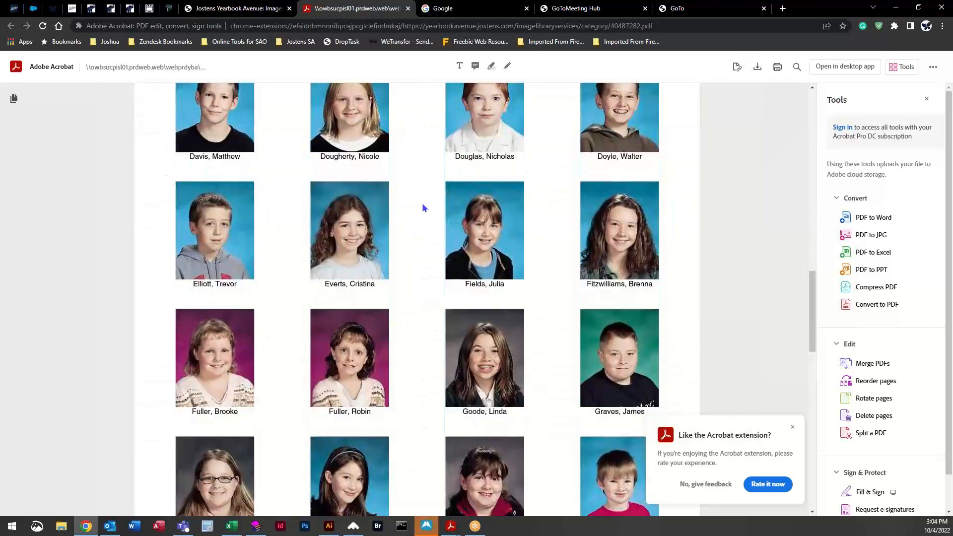
pyautogui.scroll(-6, 424, 207)
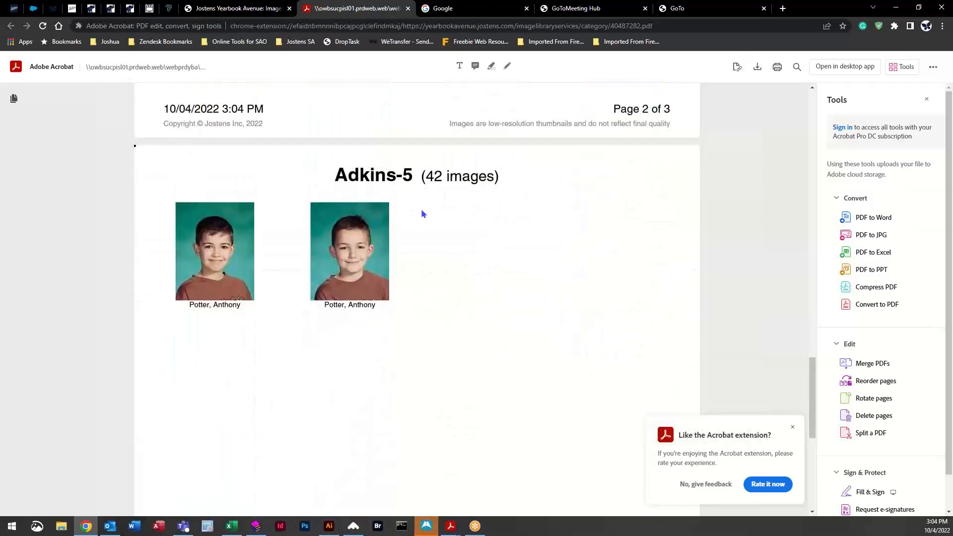
pyautogui.scroll(20, 466, 402)
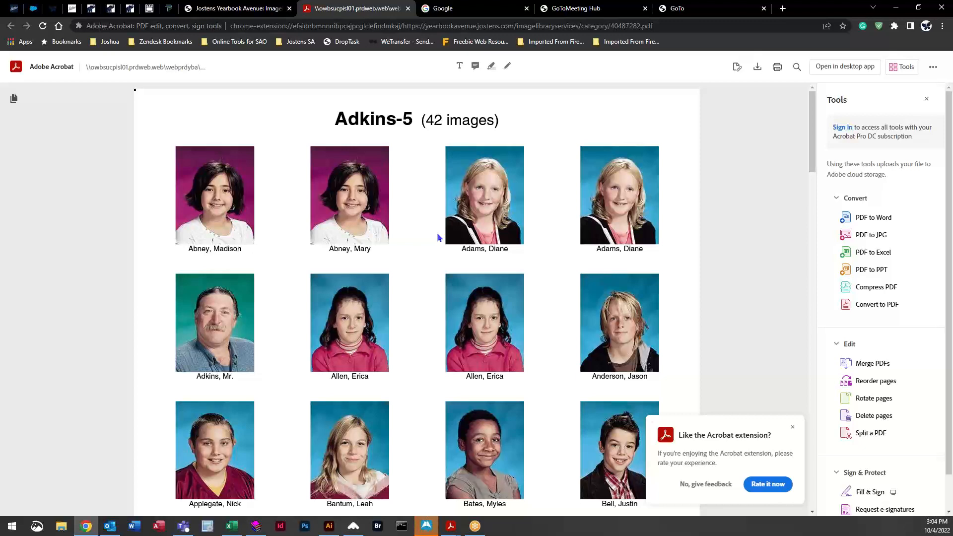
pyautogui.middleClick(317, 12)
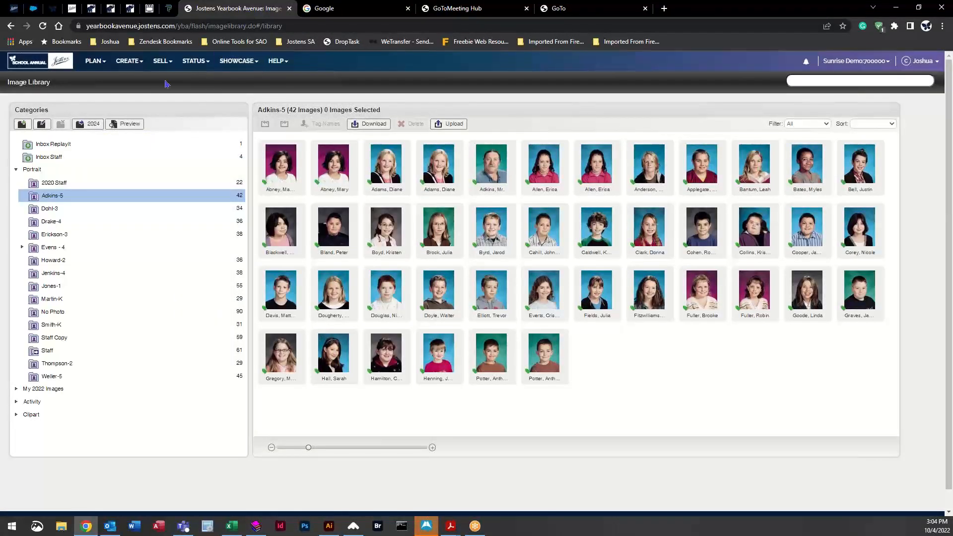
# Step: Open the Coverage Report and capitalize the first letter of the first name in the second listed record
pyautogui.click(134, 65)
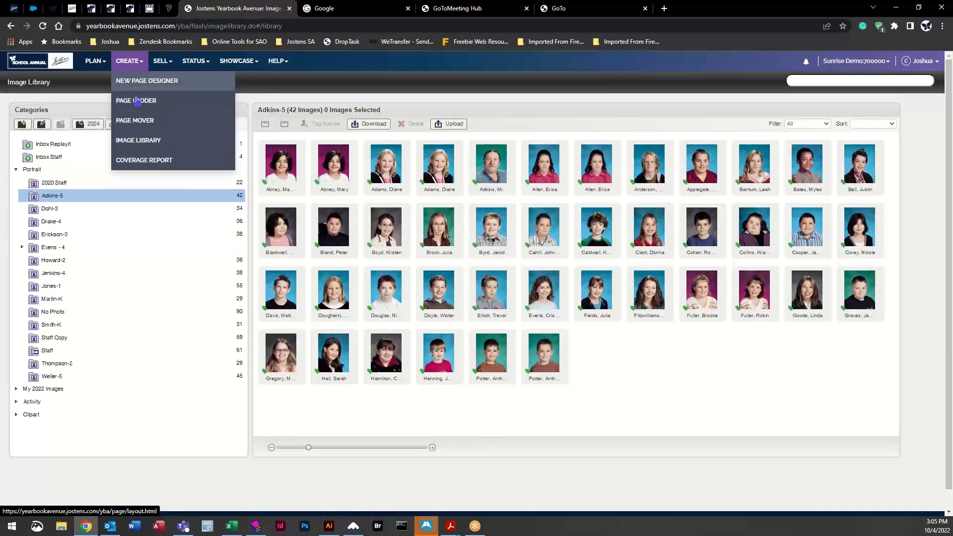
pyautogui.click(147, 165)
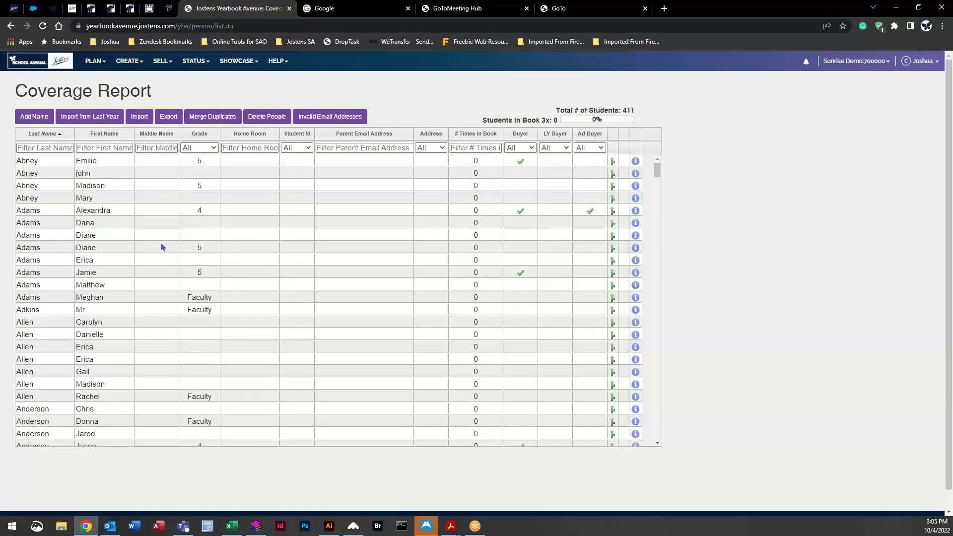
pyautogui.doubleClick(54, 157)
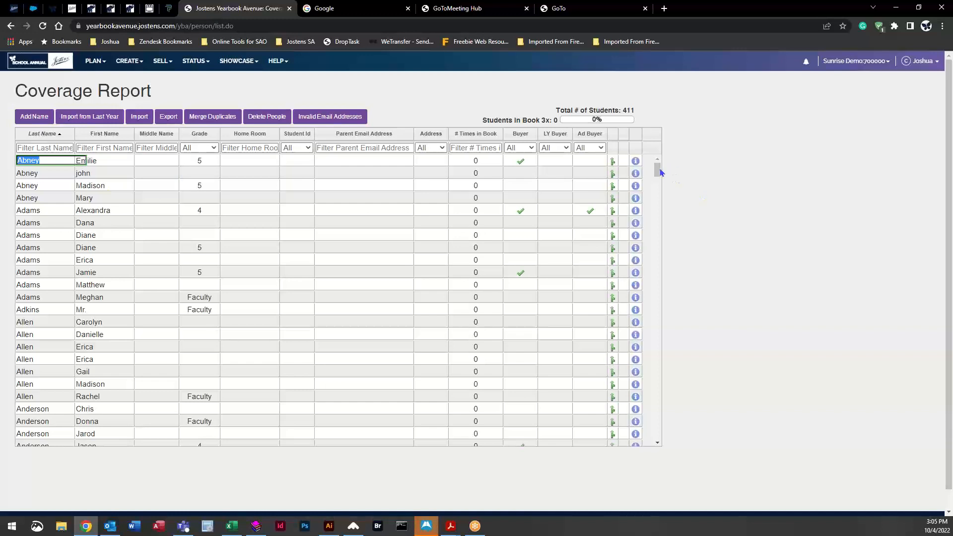
pyautogui.click(51, 161)
pyautogui.click(98, 174)
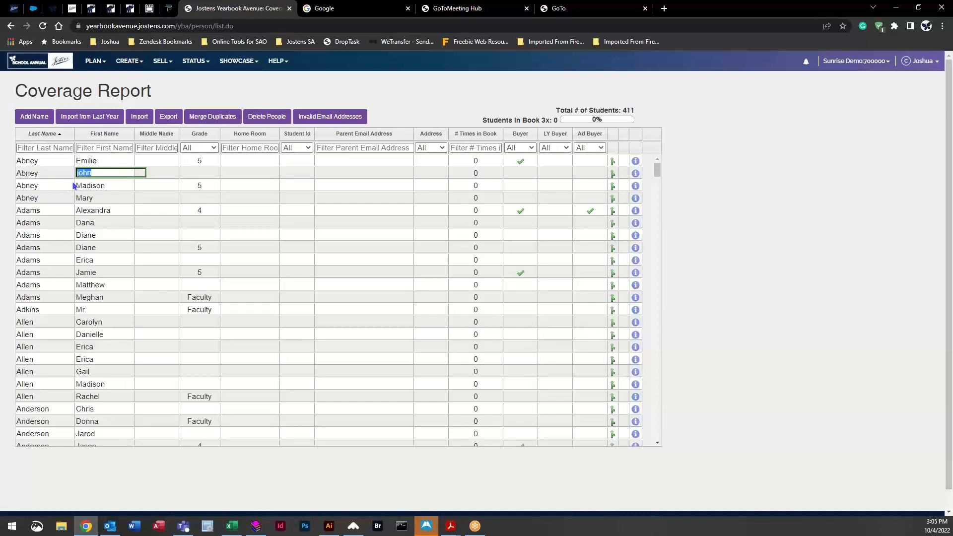
pyautogui.click(78, 173)
pyautogui.press('BackSpace')
pyautogui.write('J')
pyautogui.click(292, 166)
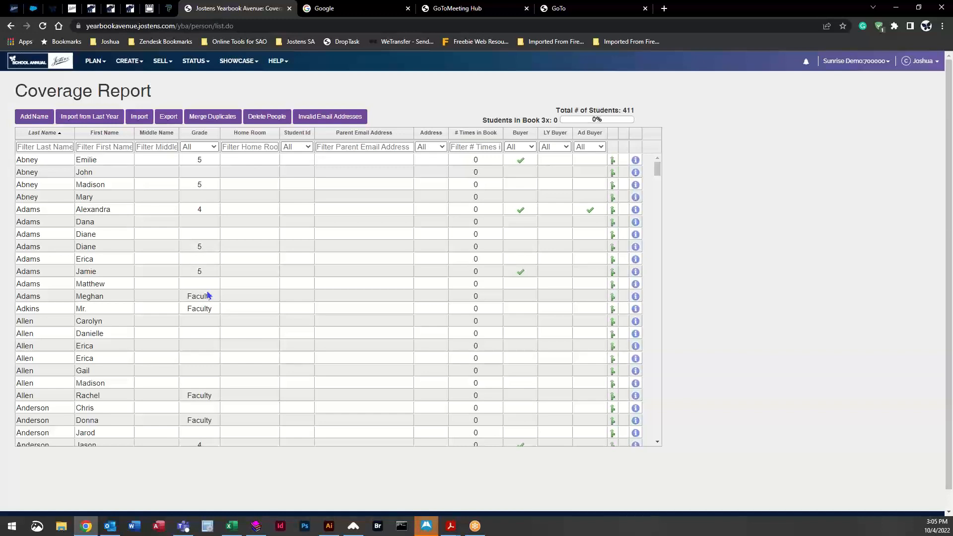
# Step: Merge the first pair of duplicate student records, keeping the grade 5 record, and apply the change
pyautogui.click(211, 117)
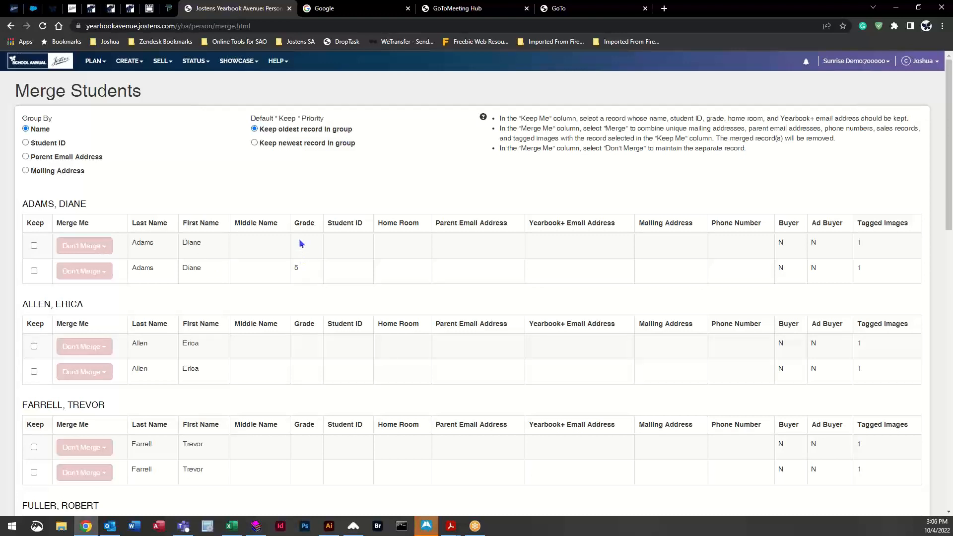
pyautogui.click(34, 270)
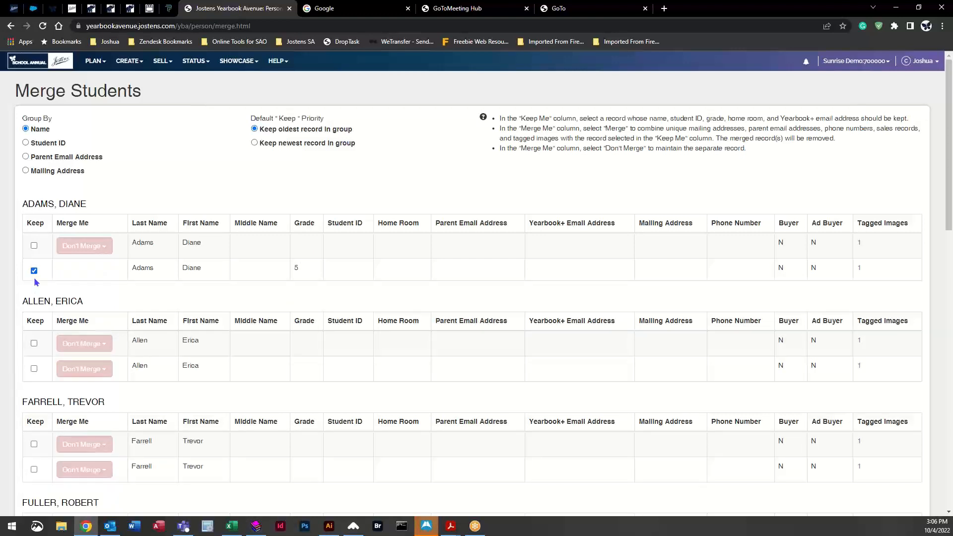
pyautogui.click(84, 246)
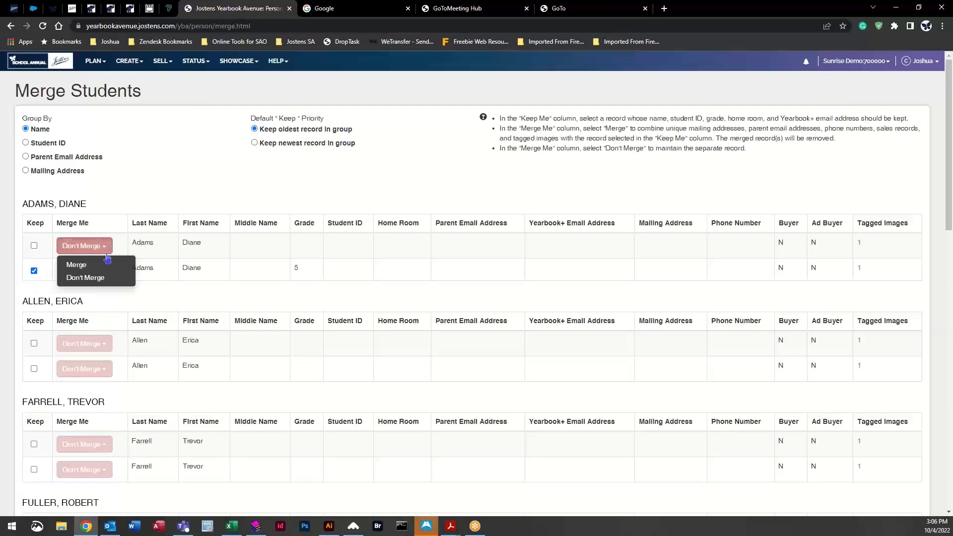
pyautogui.click(82, 263)
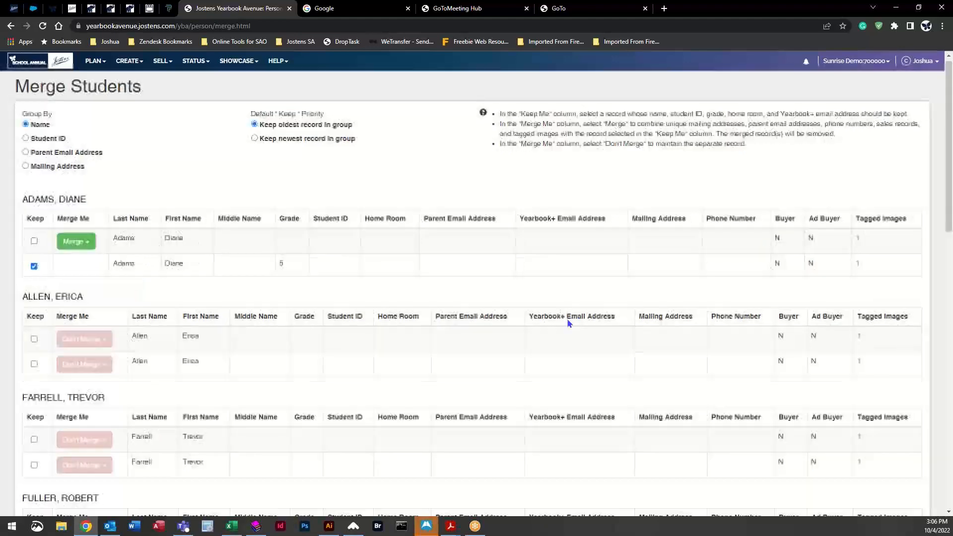
pyautogui.scroll(-5, 596, 336)
pyautogui.scroll(-10, 596, 336)
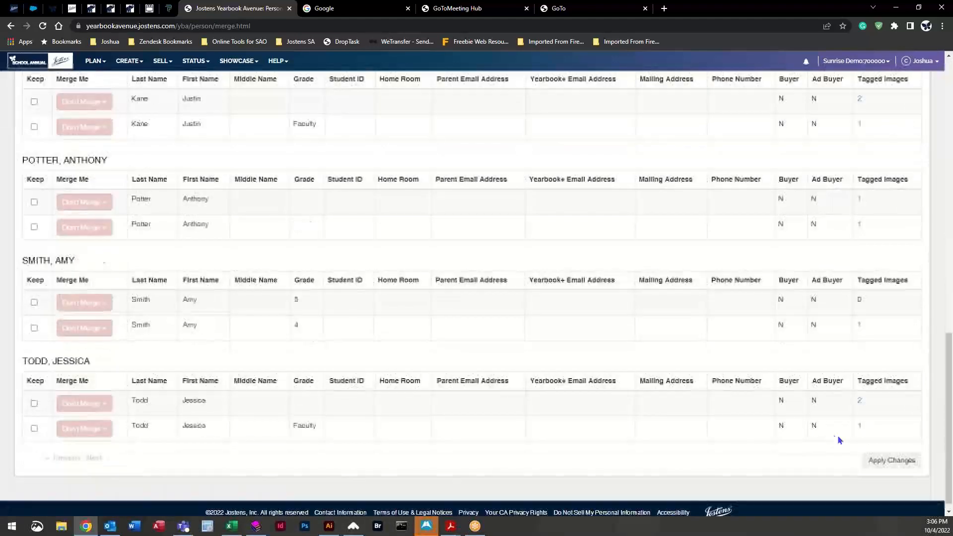
pyautogui.click(896, 454)
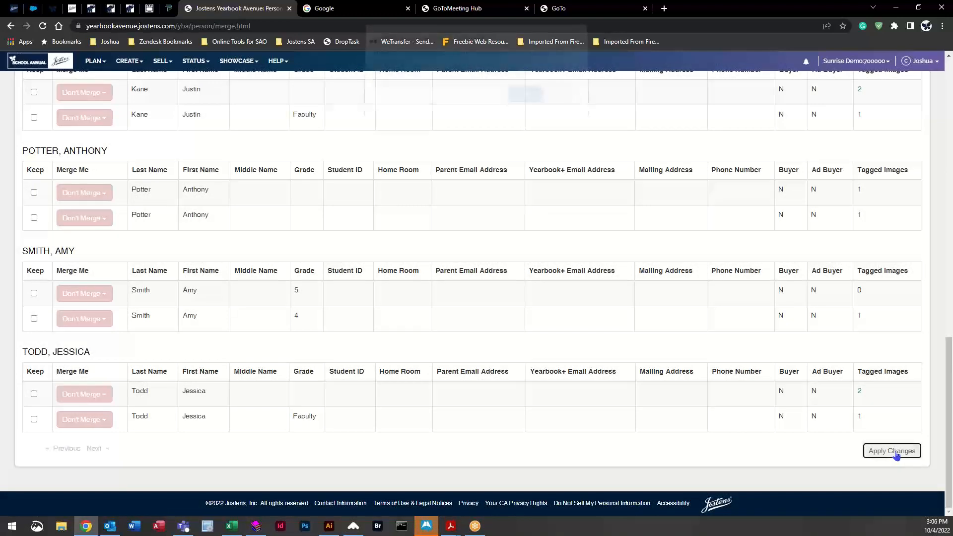
pyautogui.click(525, 101)
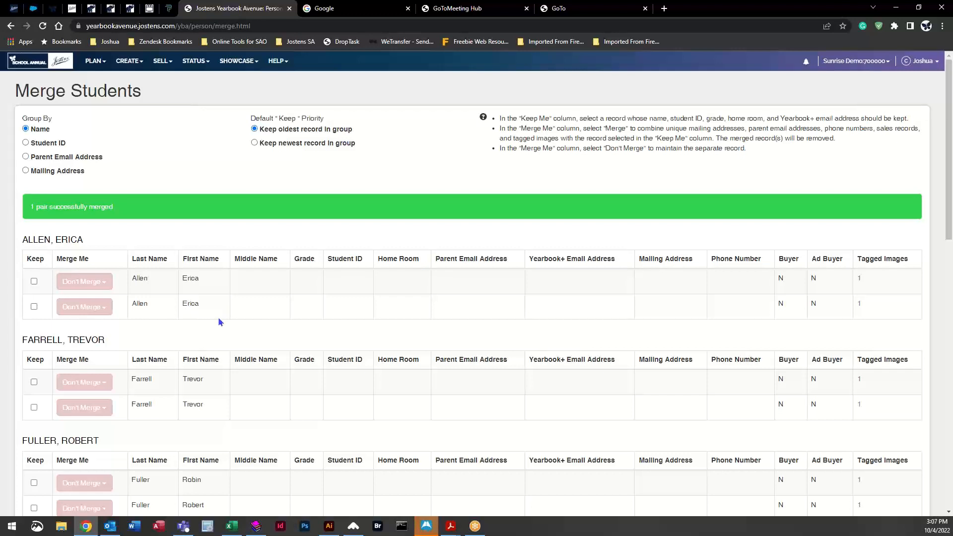
# Step: Return to the Image Library and move the first portrait in Adkins-5 to the Weller-5 category
pyautogui.click(128, 60)
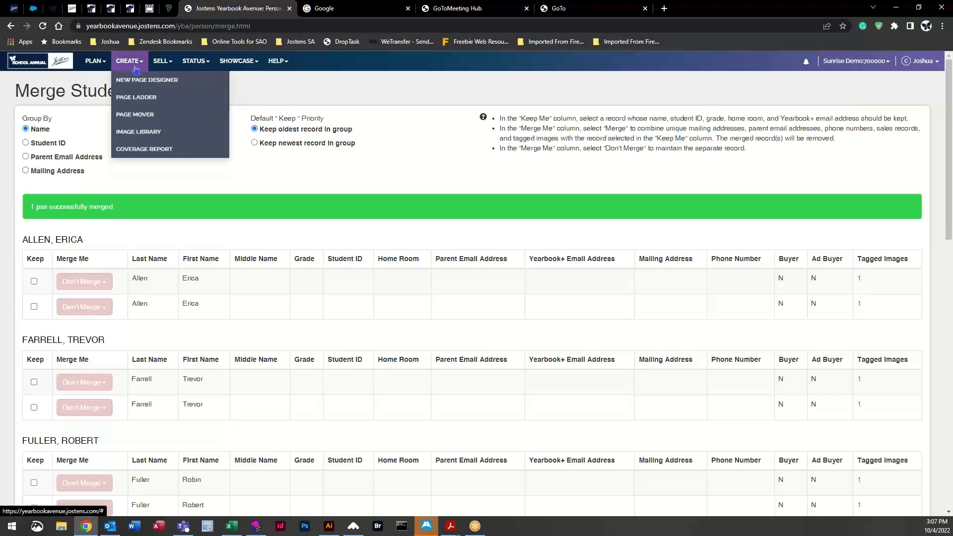
pyautogui.click(141, 142)
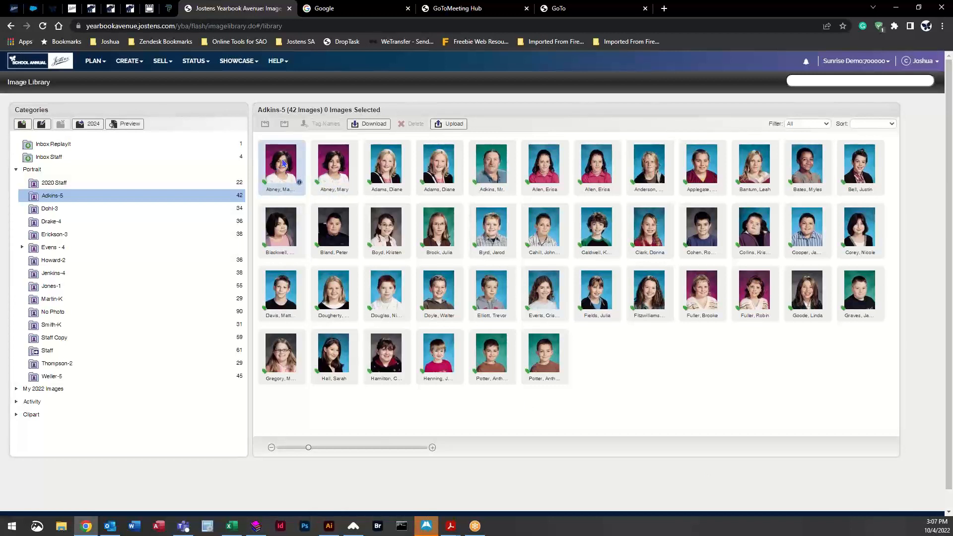
pyautogui.moveTo(282, 164); pyautogui.dragTo(157, 380)
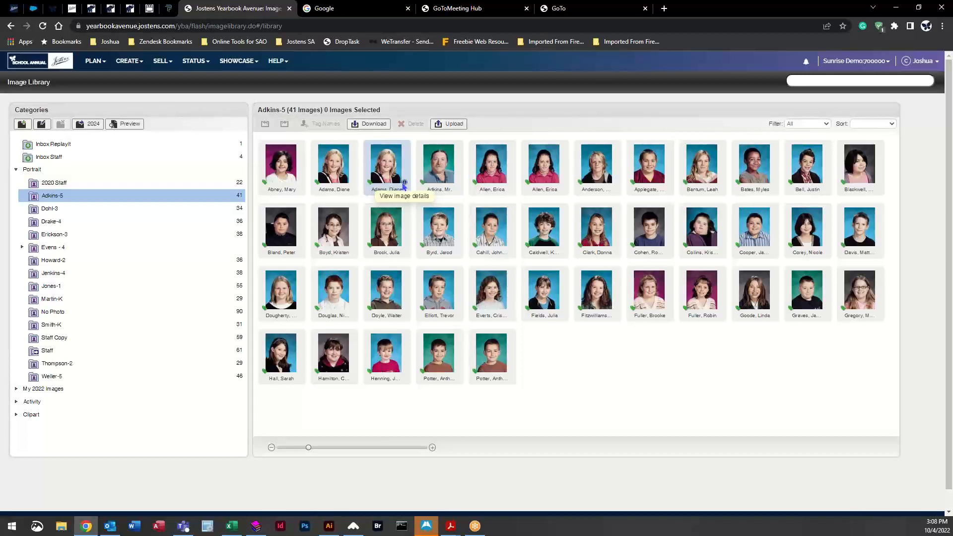
# Step: Set the duplicate portrait 5002.jpg, third in Adkins-5, to Don't Use Portrait and apply the change
pyautogui.click(388, 163)
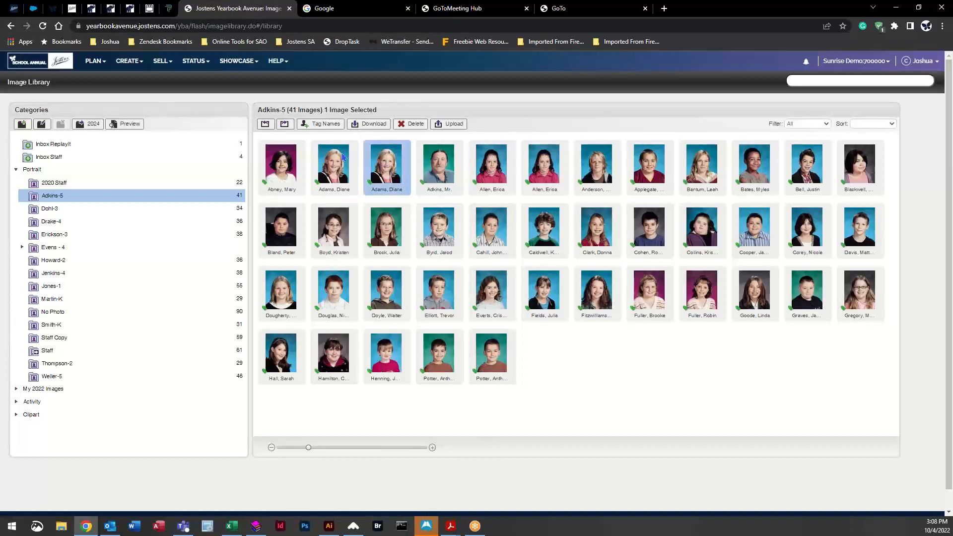
pyautogui.click(321, 124)
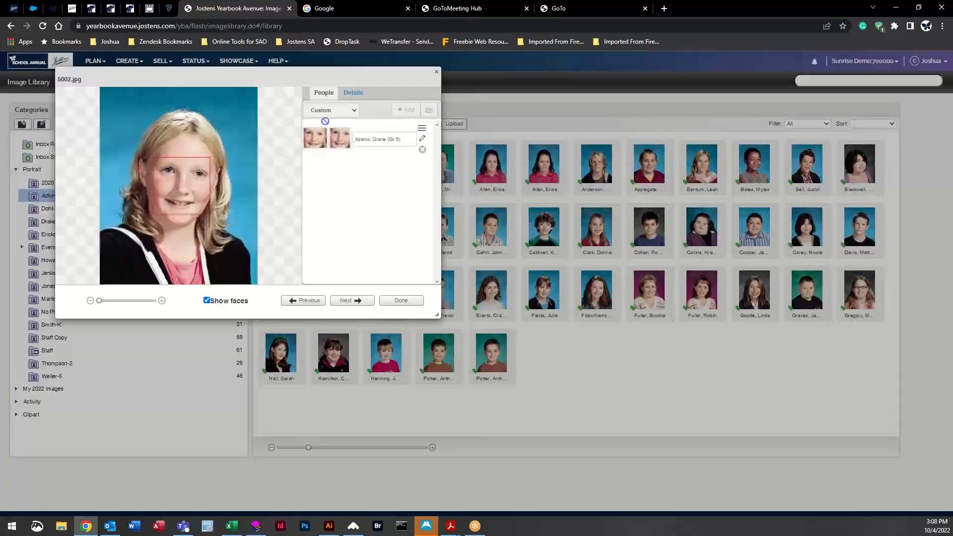
pyautogui.click(362, 98)
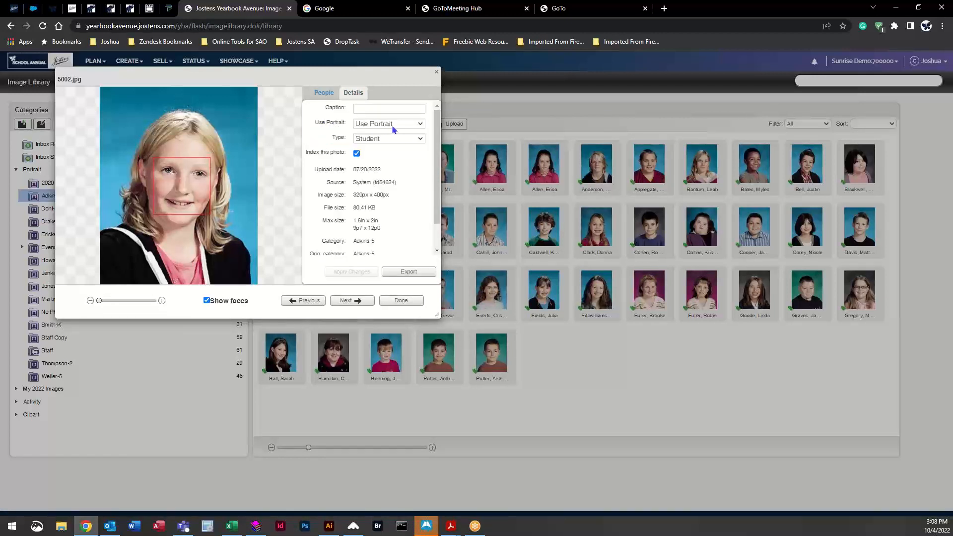
pyautogui.click(421, 126)
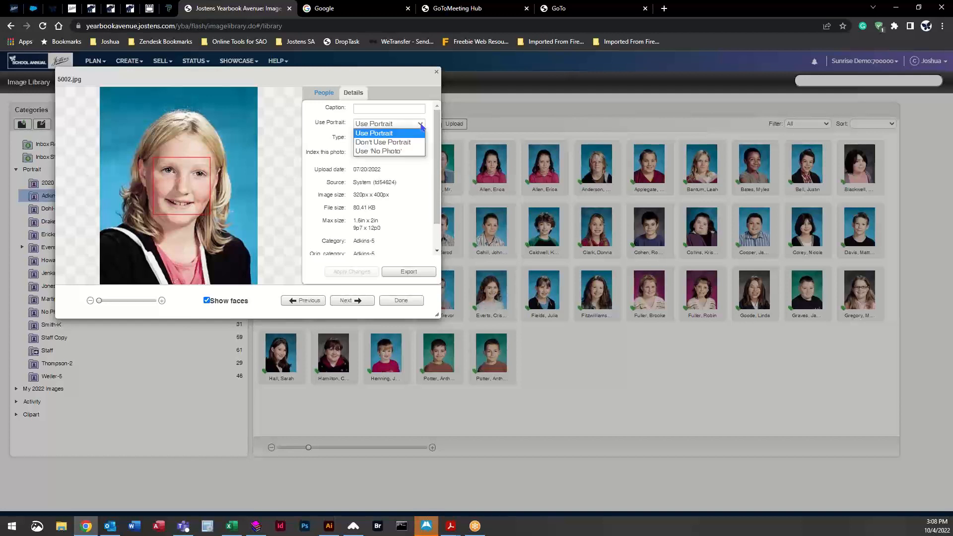
pyautogui.click(396, 143)
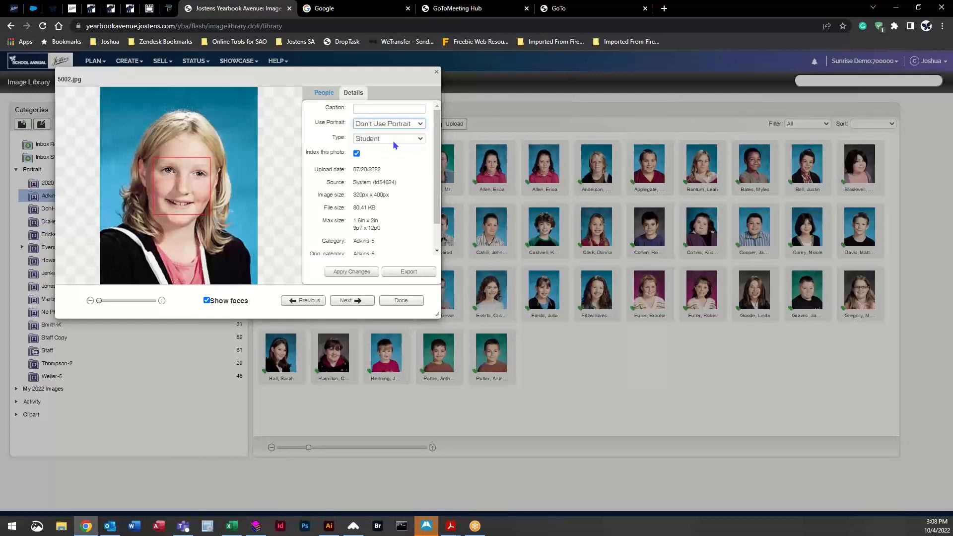
pyautogui.click(341, 276)
pyautogui.click(403, 301)
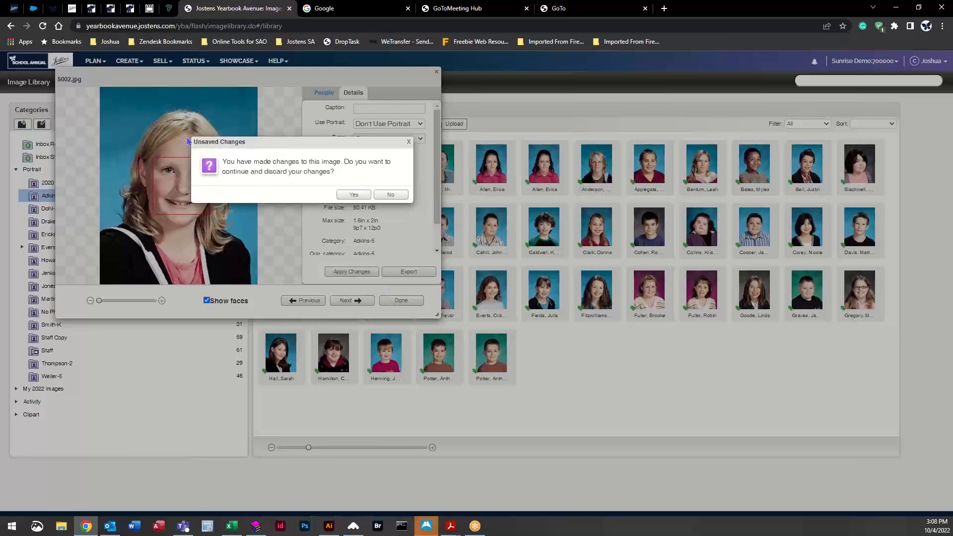
pyautogui.click(397, 194)
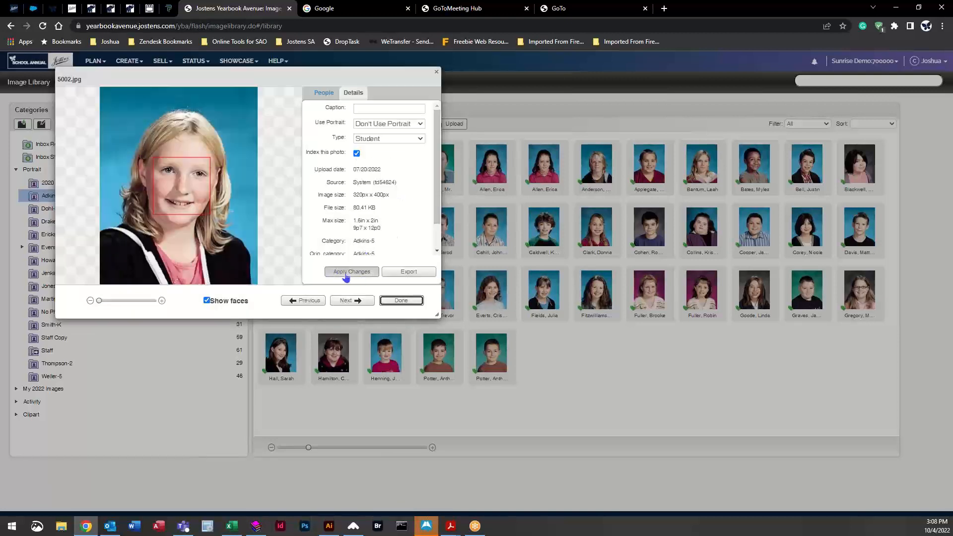
pyautogui.click(345, 276)
pyautogui.click(403, 301)
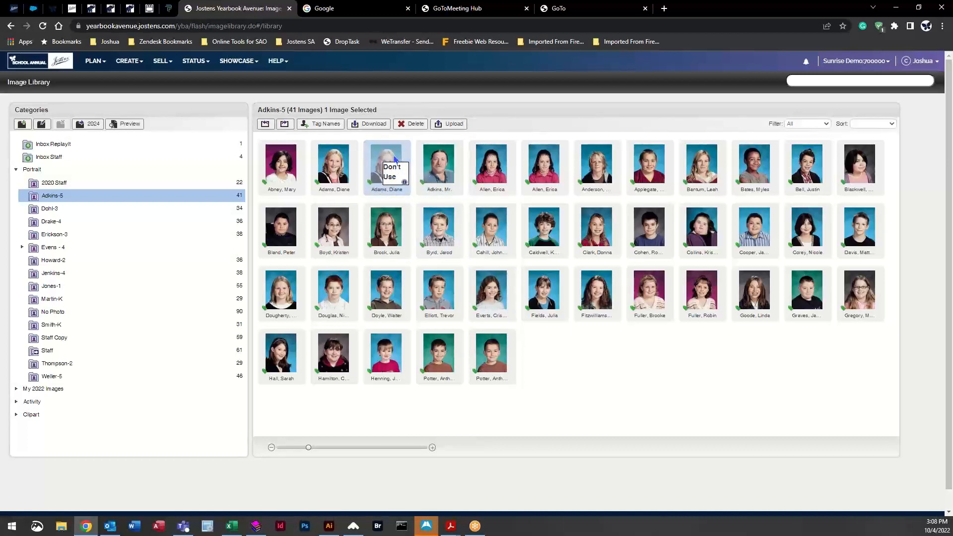
# Step: Set the duplicate portrait 5003.jpg, sixth in Adkins-5, to Don't Use Portrait and apply the change
pyautogui.click(550, 169)
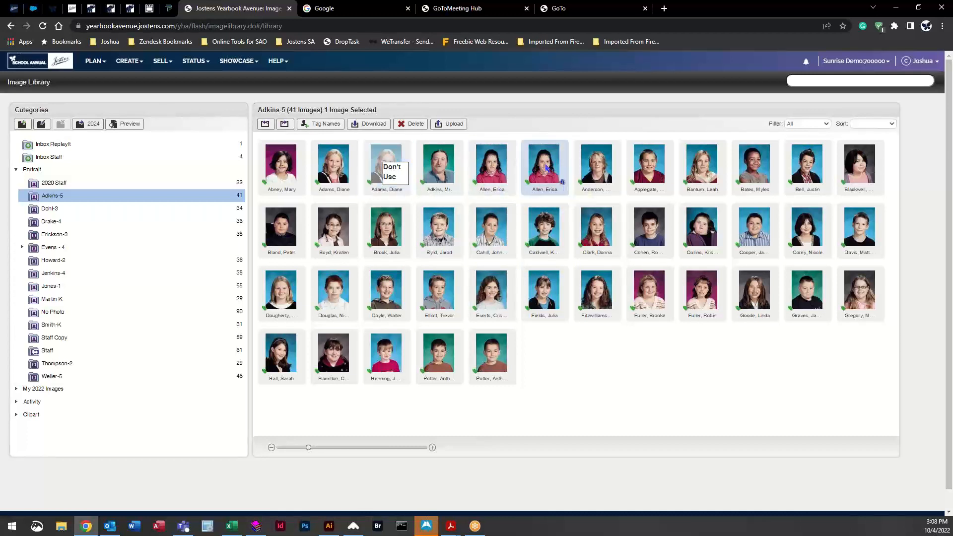
pyautogui.click(564, 184)
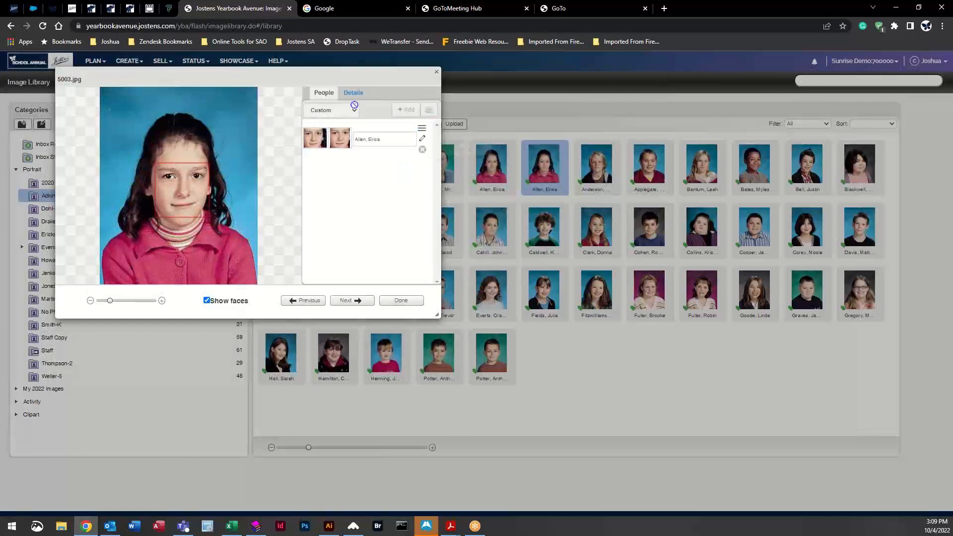
pyautogui.click(359, 100)
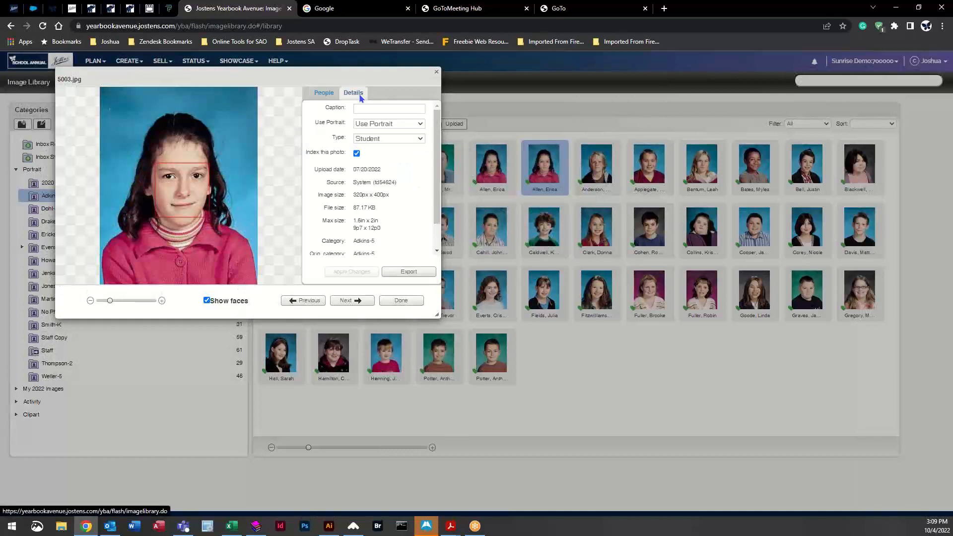
pyautogui.click(421, 125)
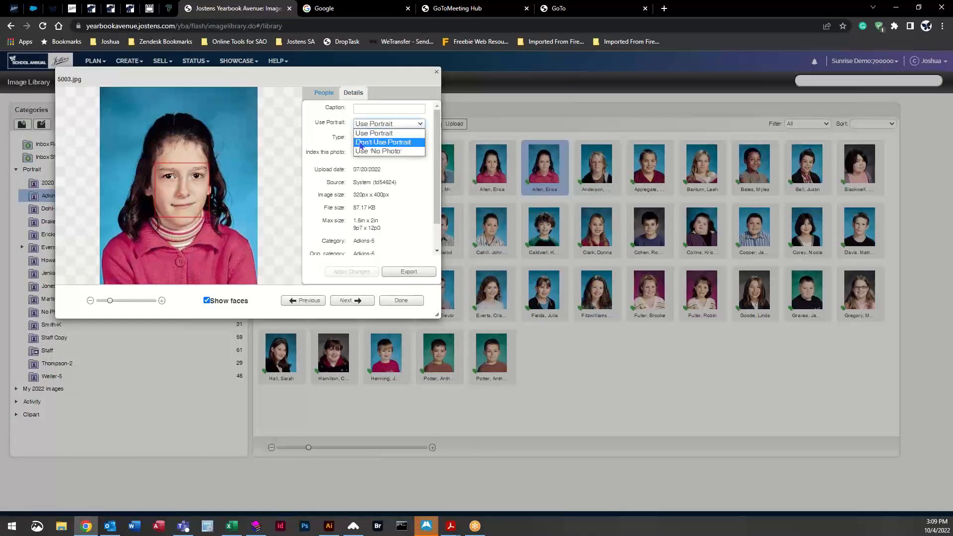
pyautogui.click(405, 143)
pyautogui.click(342, 272)
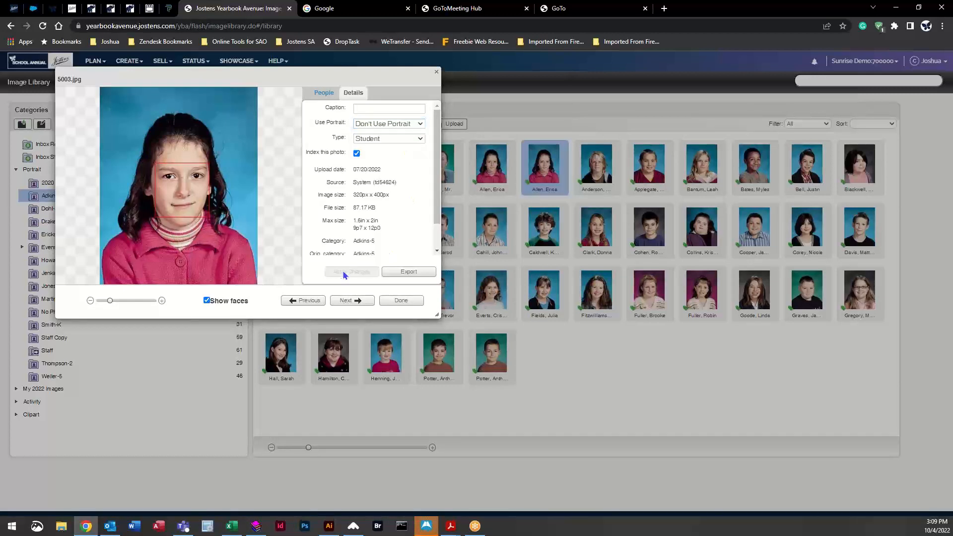
pyautogui.click(402, 300)
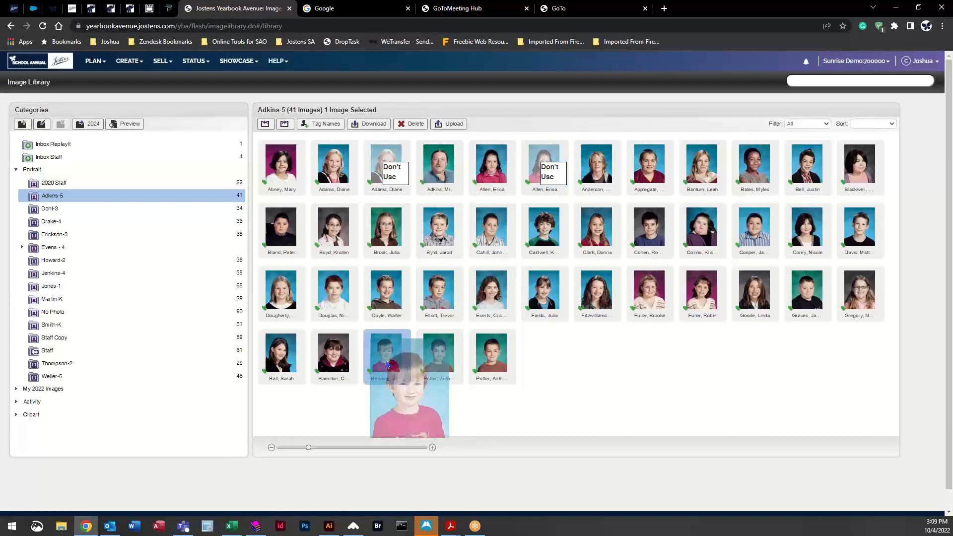
# Step: Move Adkins-5 portraits to other categories: third in row four to Howard-2, sixth in row two to Erickson-3, eighth in row three to Jenkins-4
pyautogui.moveTo(388, 365); pyautogui.dragTo(115, 267)
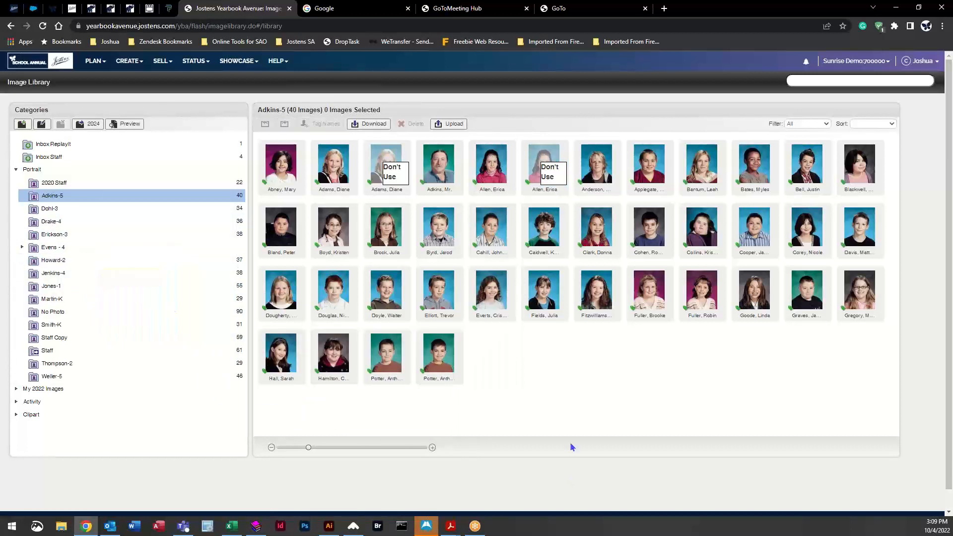
pyautogui.moveTo(545, 228); pyautogui.dragTo(130, 242)
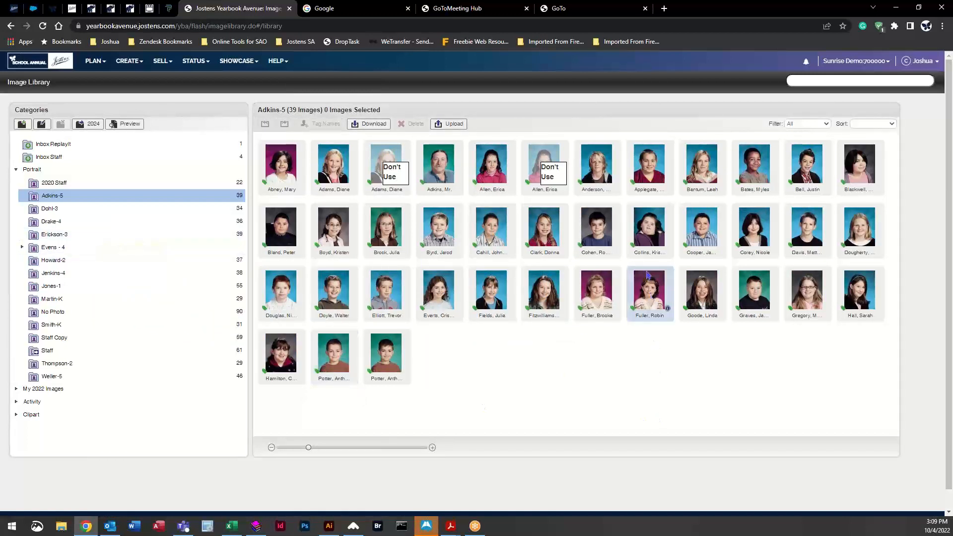
pyautogui.moveTo(647, 288); pyautogui.dragTo(96, 281)
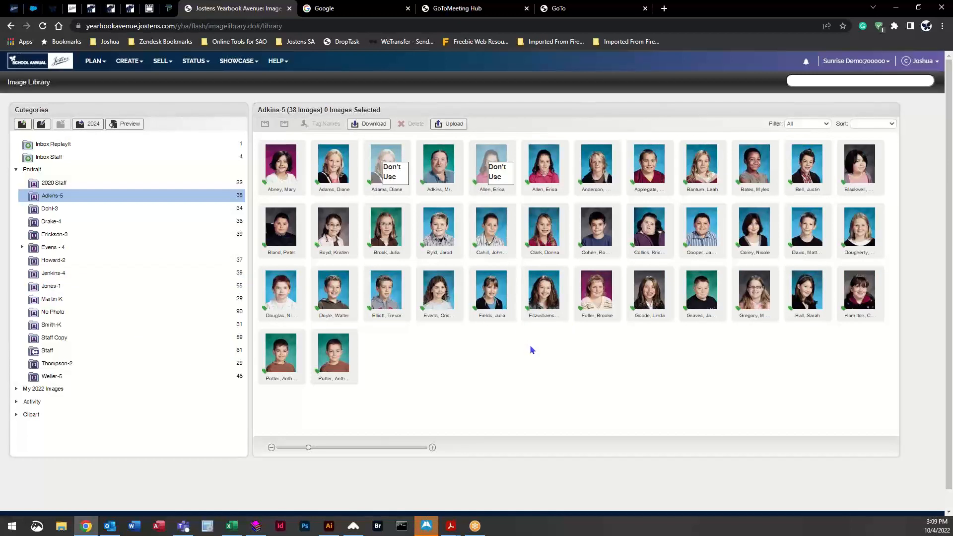
# Step: Set the duplicate portrait 3529.jpg, last in Adkins-5, to Don't Use Portrait and apply the change
pyautogui.click(343, 351)
pyautogui.click(281, 357)
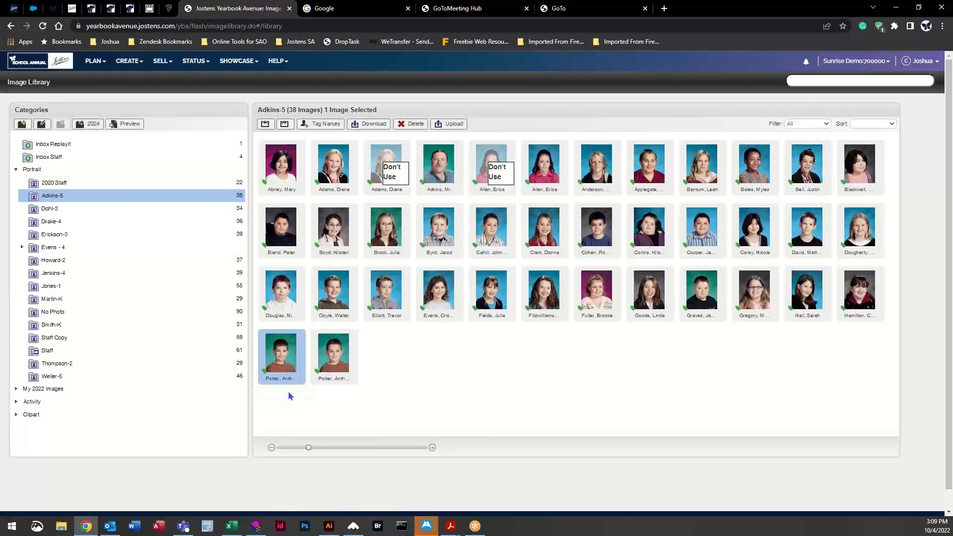
pyautogui.click(353, 372)
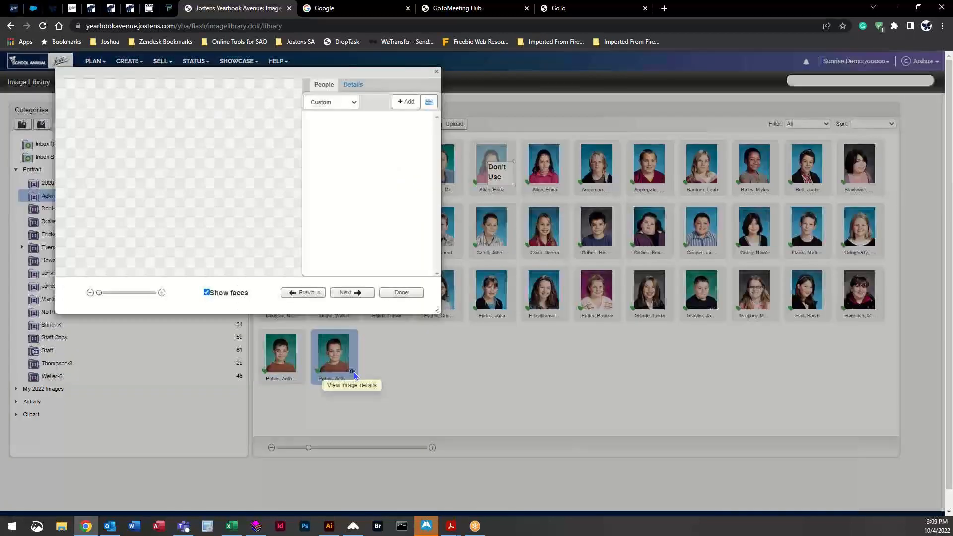
pyautogui.click(356, 93)
pyautogui.click(421, 124)
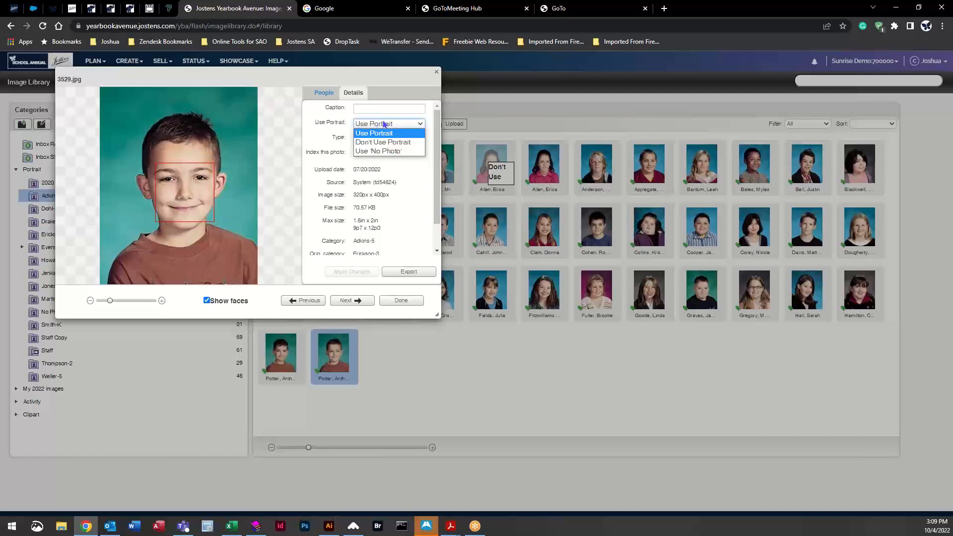
pyautogui.click(382, 143)
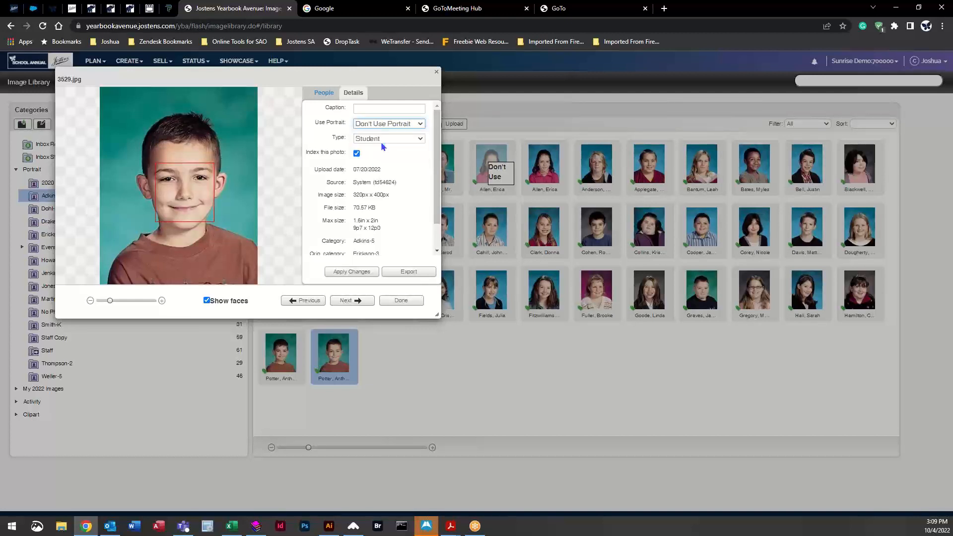
pyautogui.click(347, 272)
pyautogui.click(402, 300)
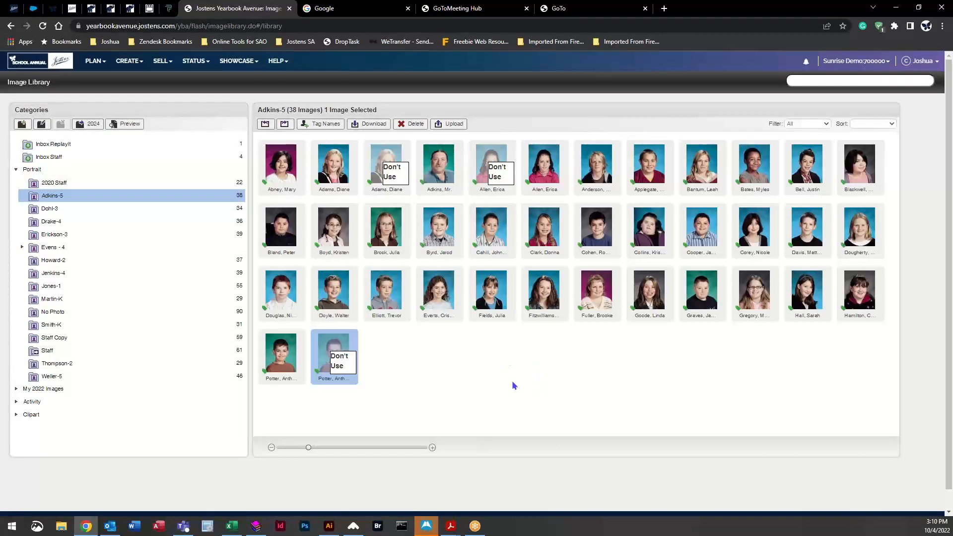
# Step: Set portrait 5013.jpg, fourth in the second row of Adkins-5, to Use 'No Photo' and apply the change
pyautogui.click(441, 230)
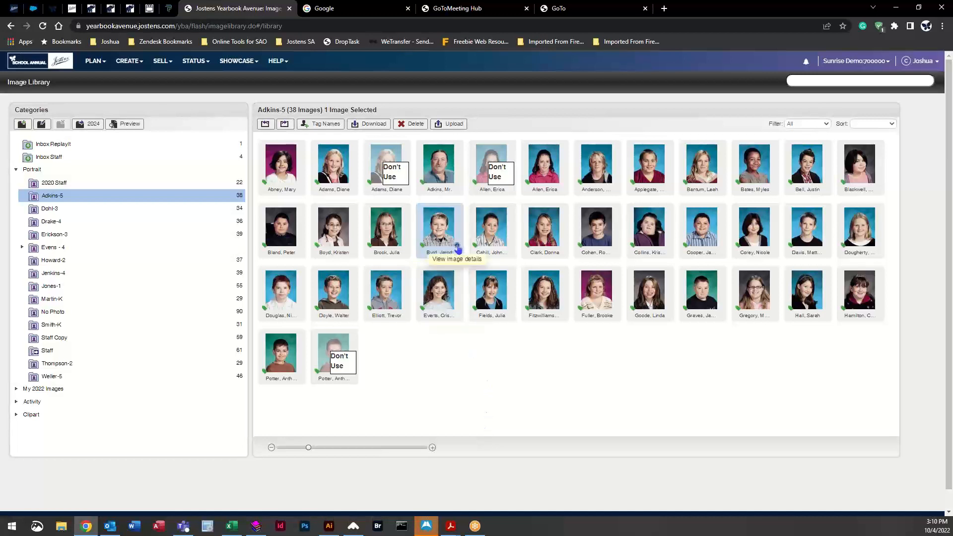
pyautogui.click(456, 247)
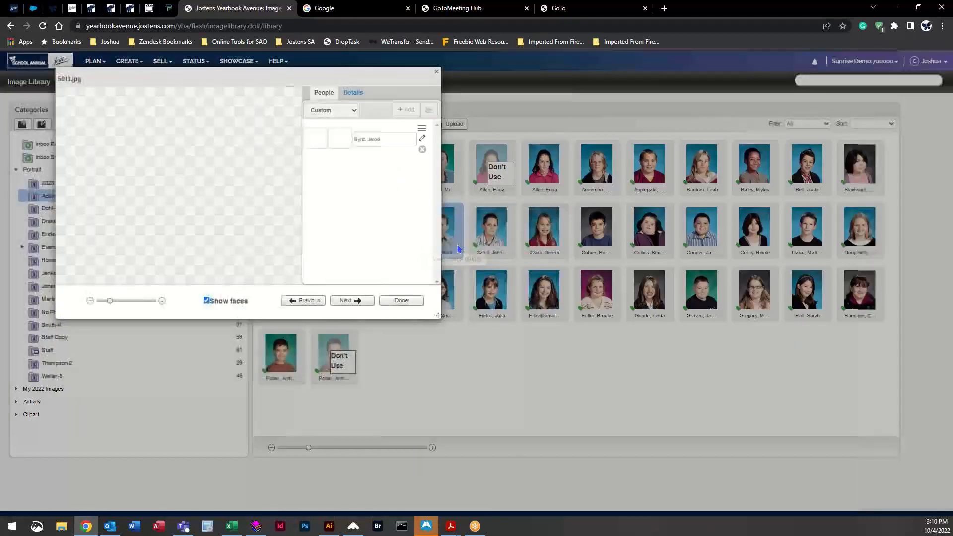
pyautogui.click(363, 99)
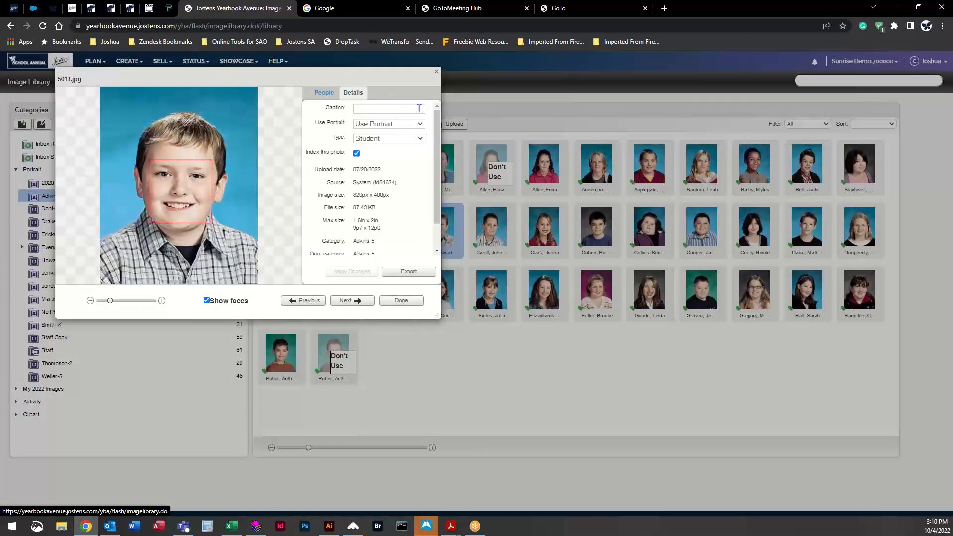
pyautogui.click(419, 124)
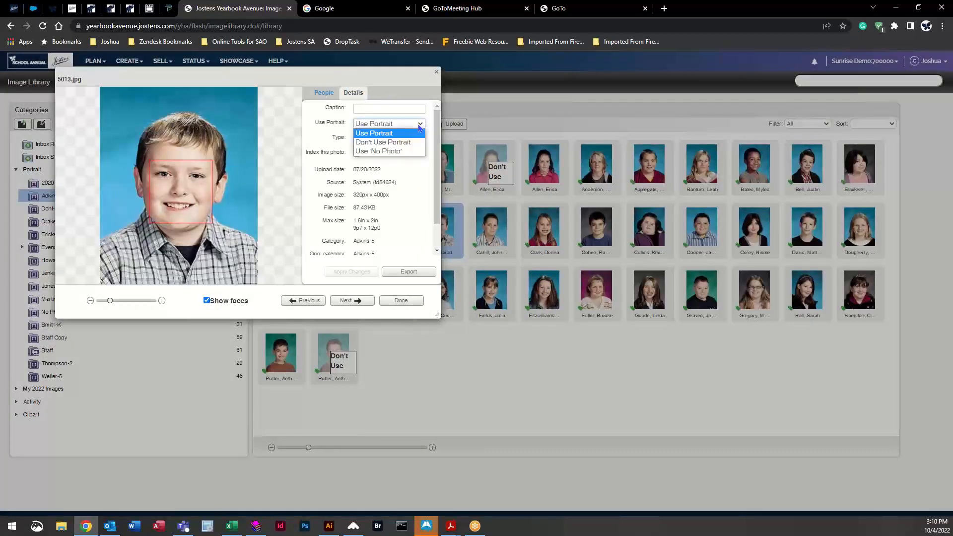
pyautogui.click(389, 152)
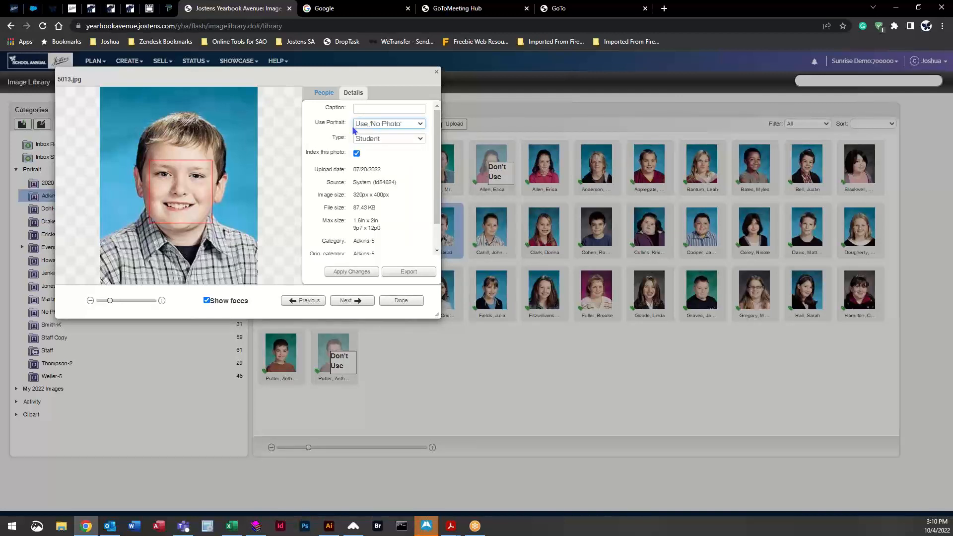
pyautogui.click(356, 273)
pyautogui.click(416, 300)
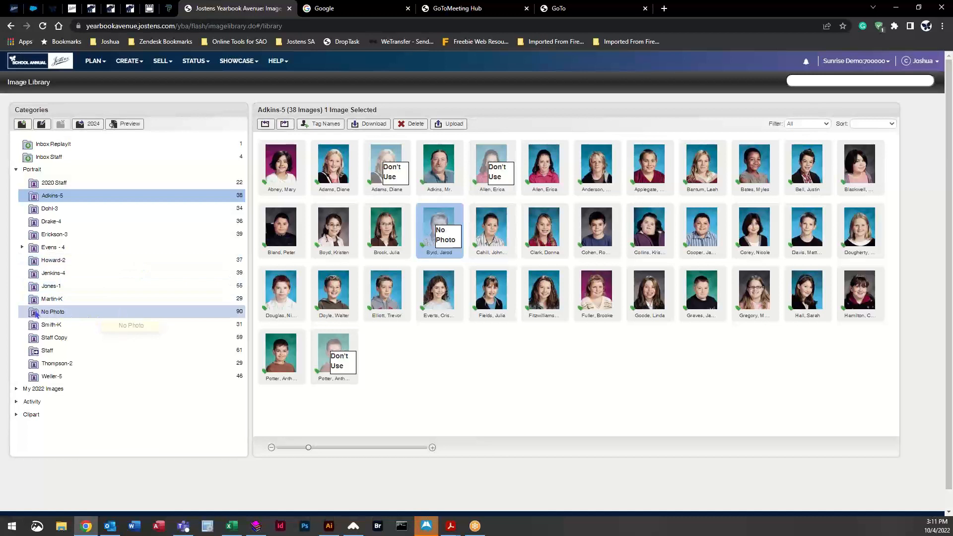
# Step: Open the No Photo category and view the details of its first placeholder image, NP104.jpg
pyautogui.click(198, 316)
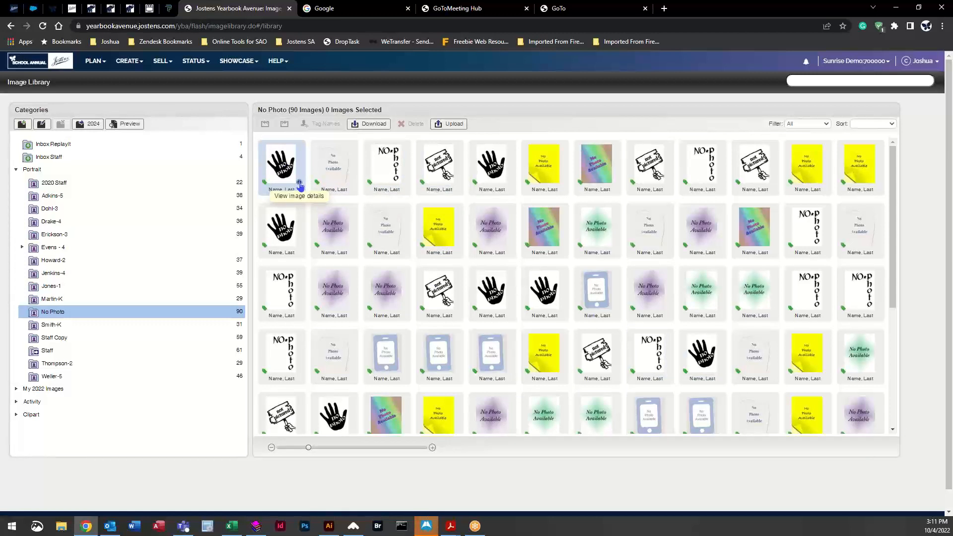
pyautogui.click(300, 184)
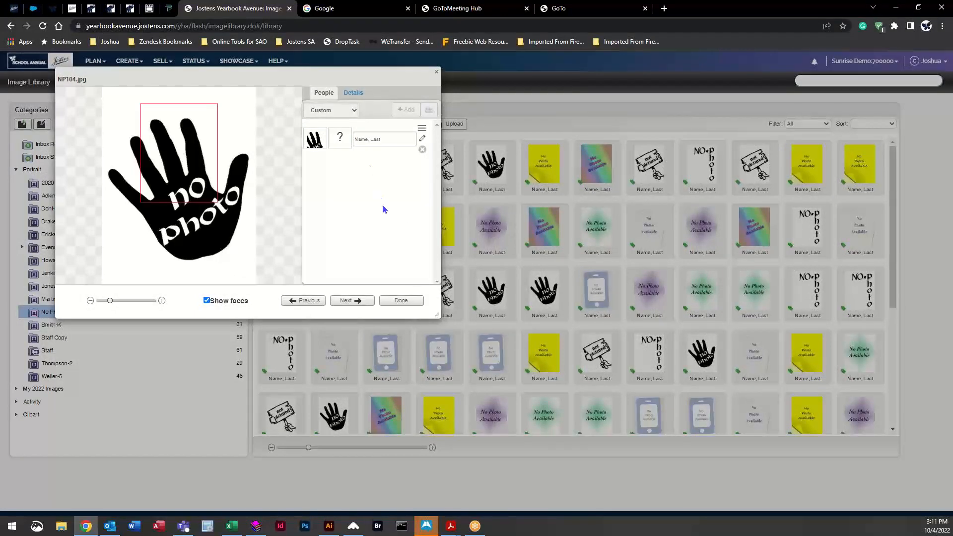
pyautogui.click(436, 71)
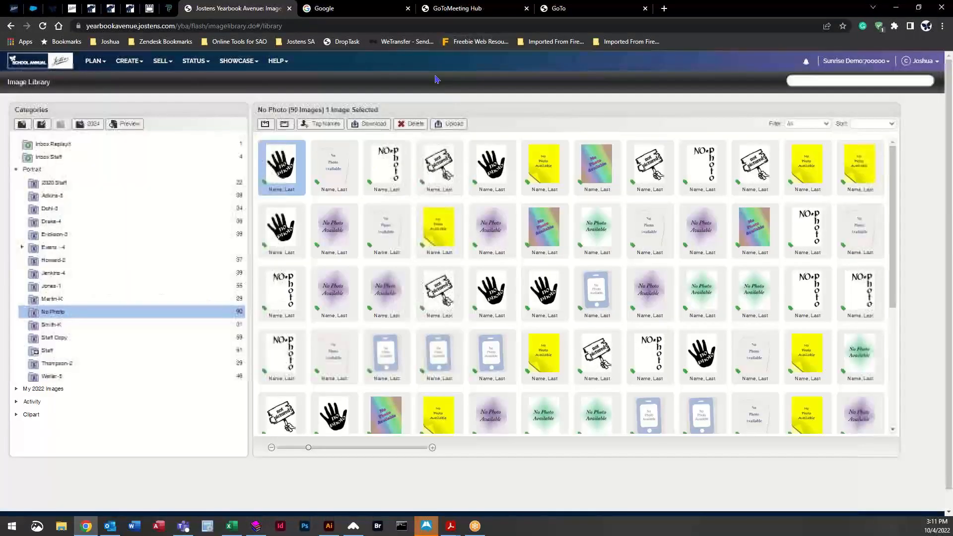
# Step: Edit the person tagged on placeholder NP104.jpg, setting the first name to "First", and save it
pyautogui.moveTo(263, 188)
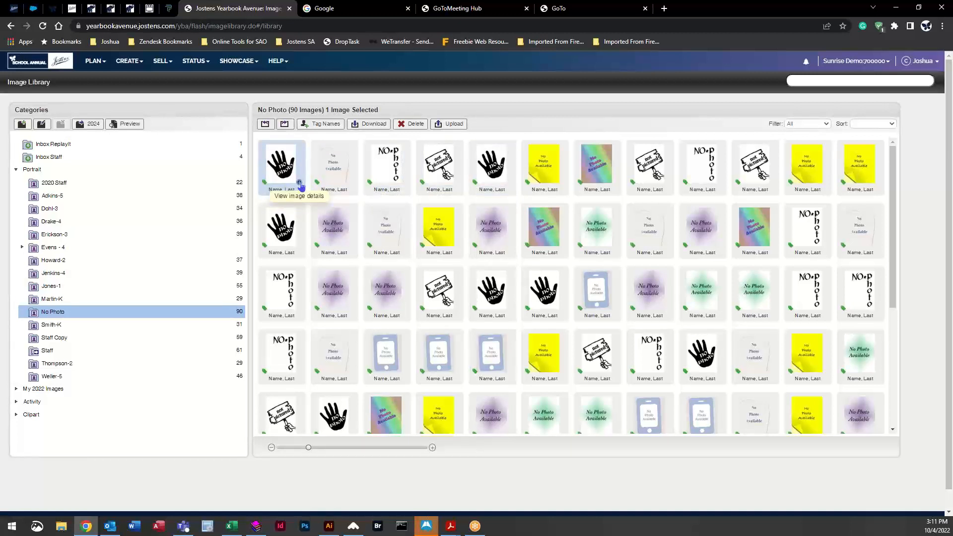
pyautogui.click(300, 184)
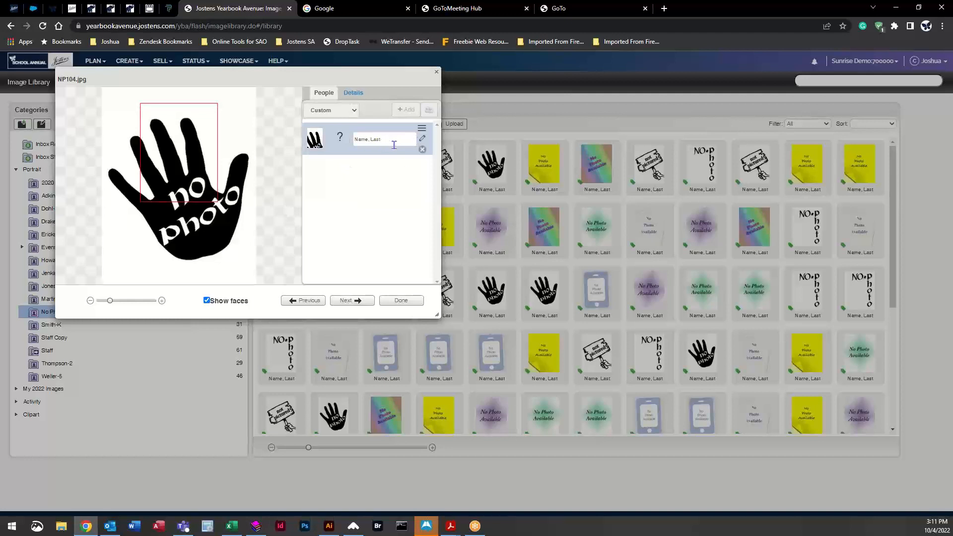
pyautogui.click(423, 143)
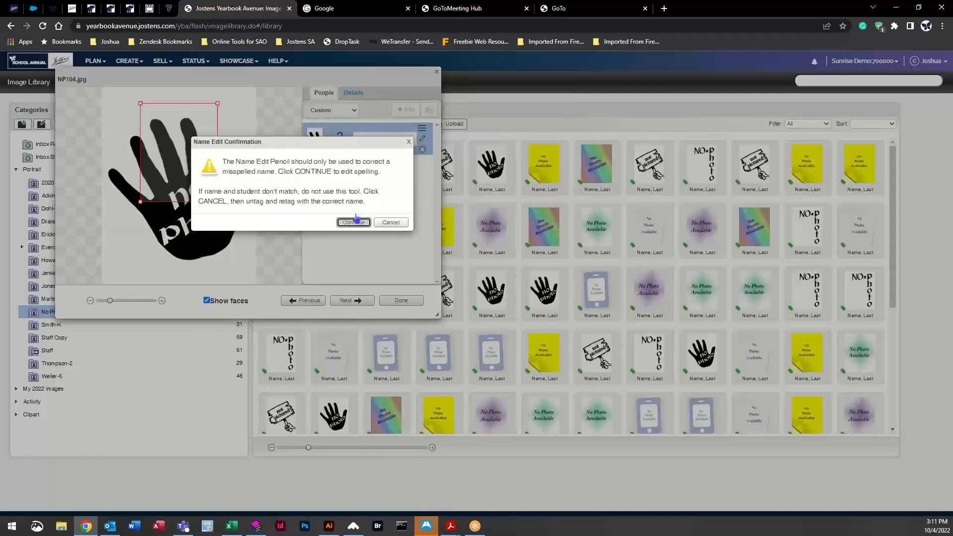
pyautogui.click(354, 220)
pyautogui.moveTo(374, 107); pyautogui.dragTo(335, 115)
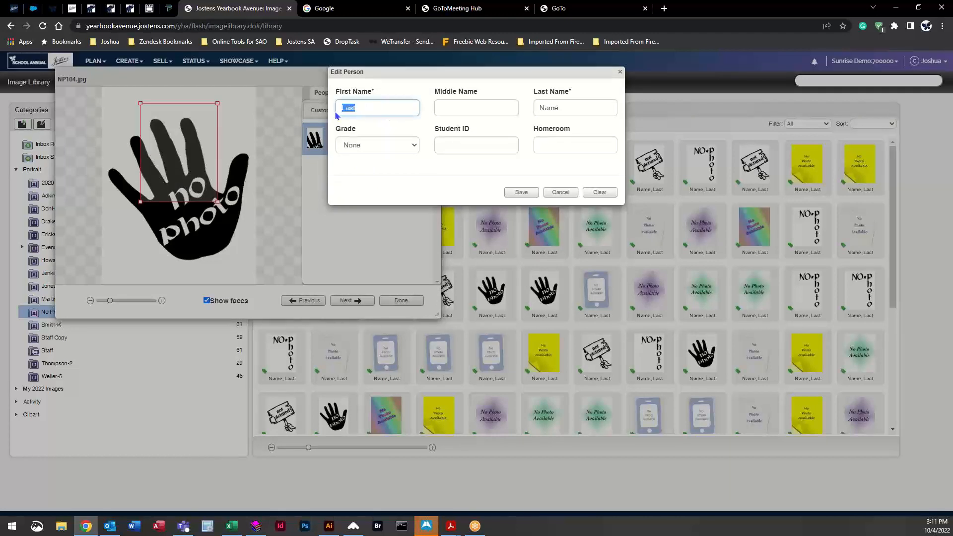
pyautogui.write('Fir')
pyautogui.click(521, 193)
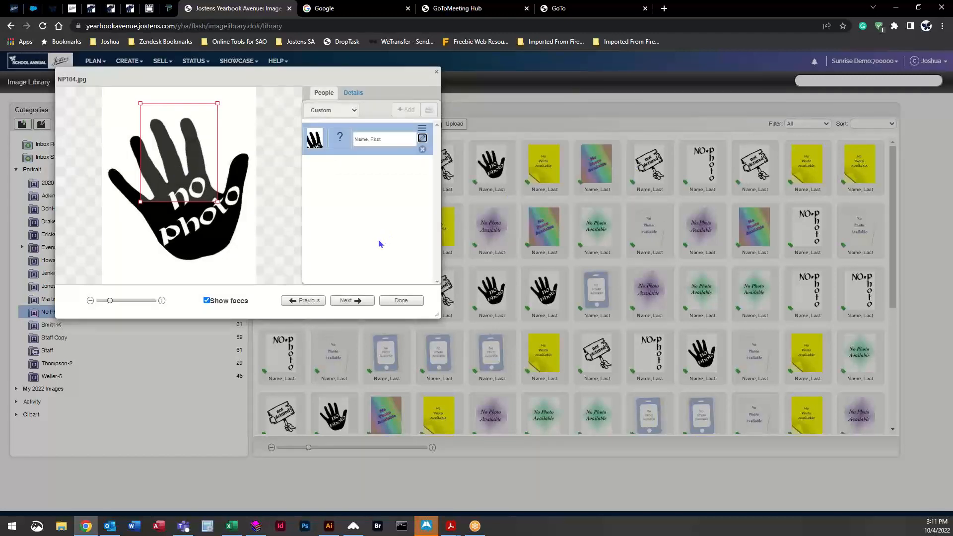
pyautogui.click(400, 304)
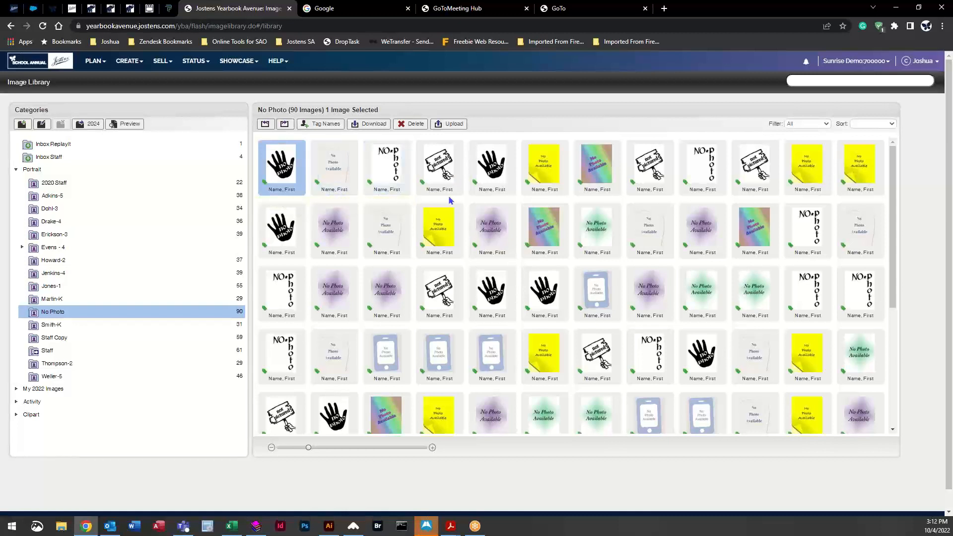
# Step: Edit the person tagged on NP104.jpg again, entering a student's first and last name, and save it
pyautogui.doubleClick(297, 187)
pyautogui.click(422, 138)
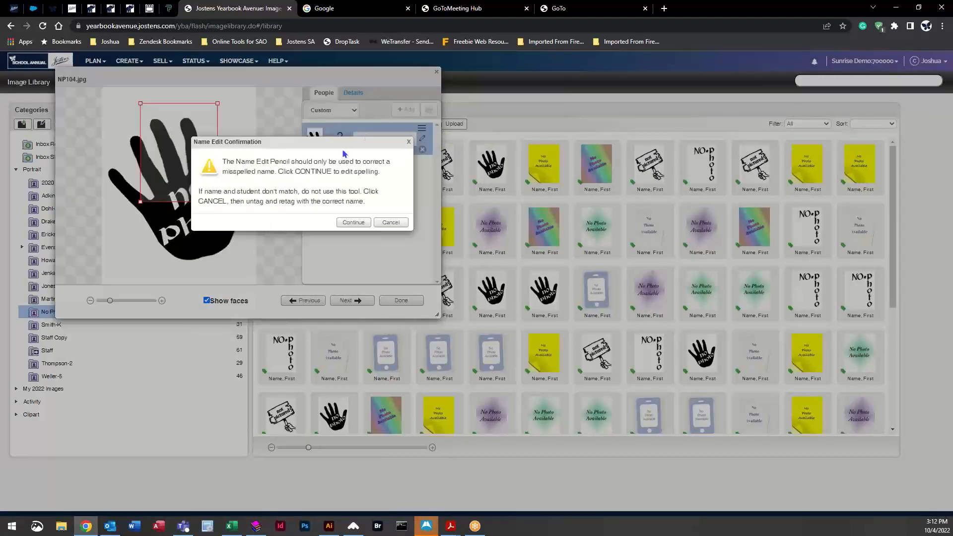
pyautogui.click(353, 222)
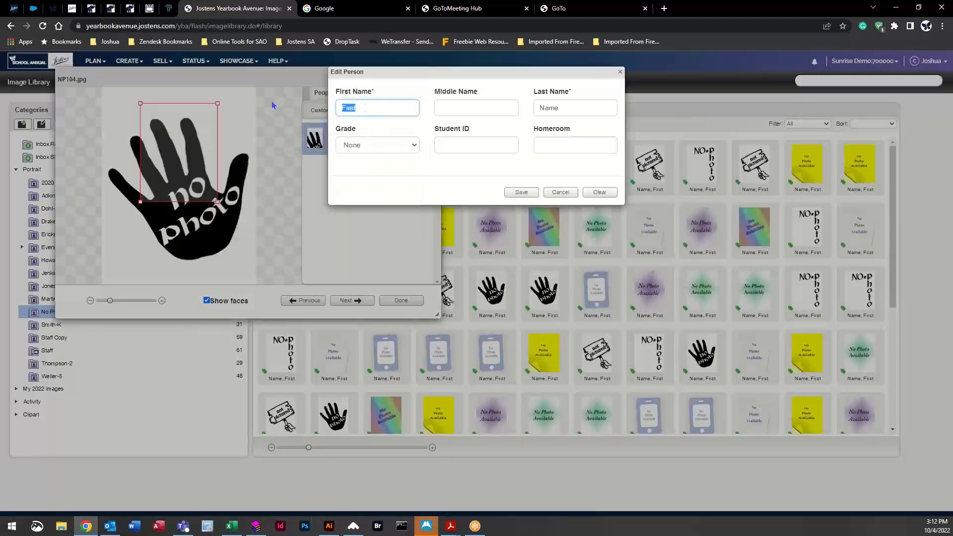
pyautogui.write('Jos')
pyautogui.press('Tab')
pyautogui.write('Smith')
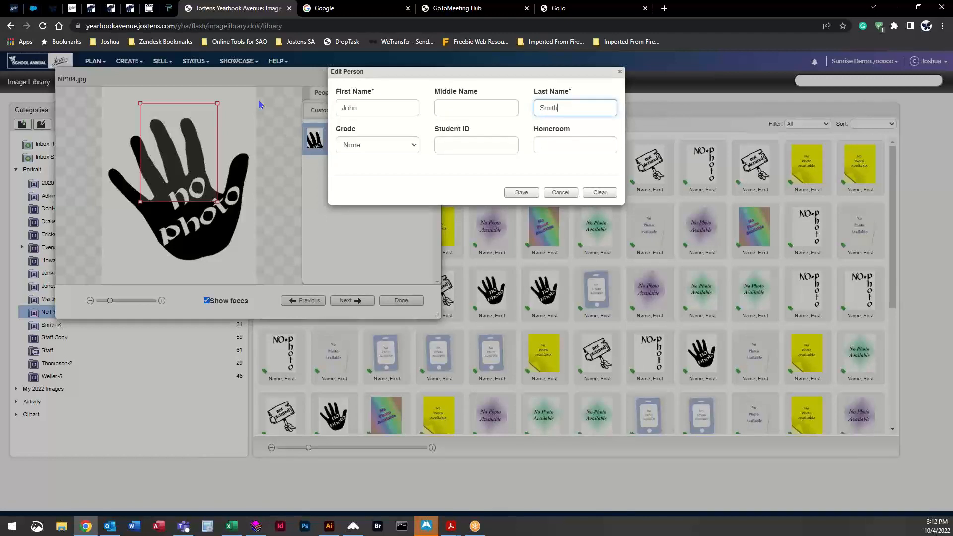
pyautogui.click(514, 194)
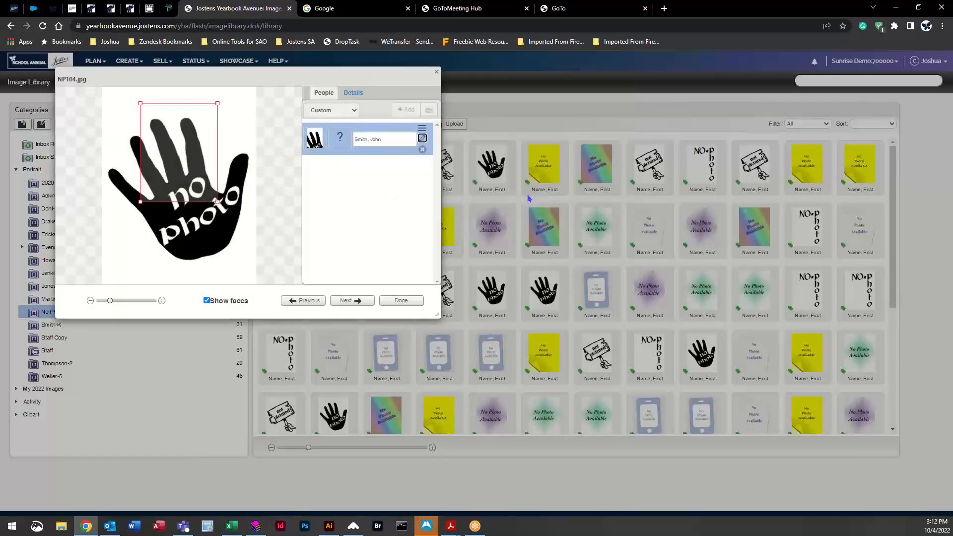
pyautogui.click(400, 300)
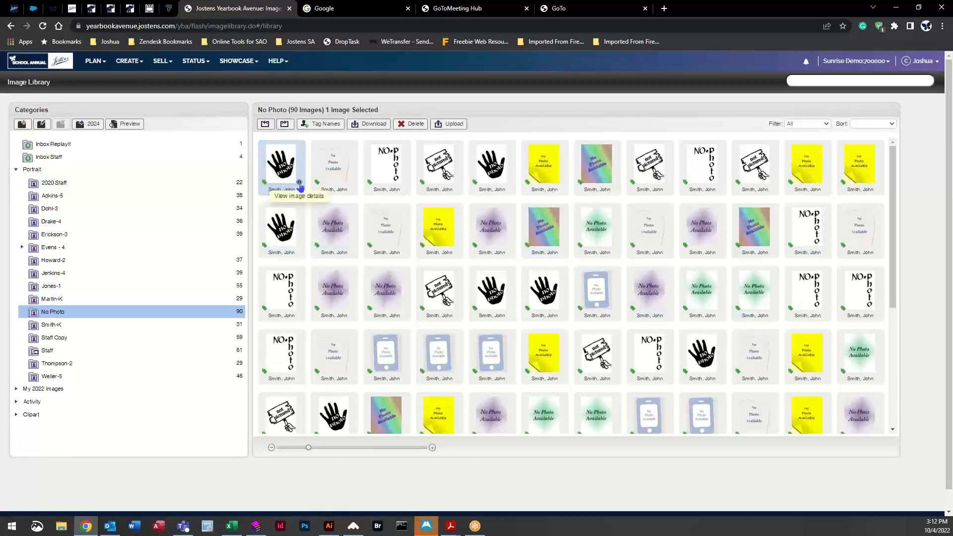
# Step: Remove the person tagged on placeholder NP104.jpg and tag a new person with the student's first and last name
pyautogui.click(300, 185)
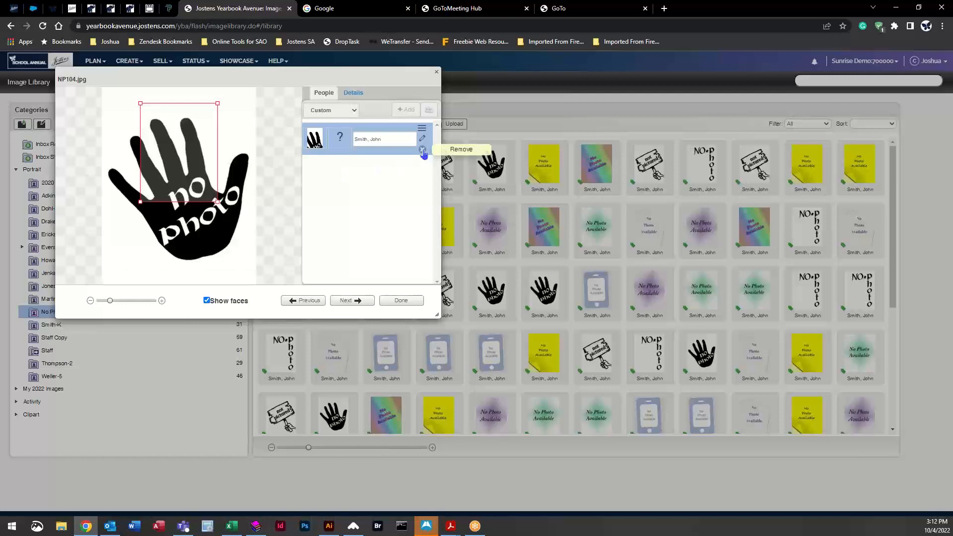
pyautogui.click(422, 150)
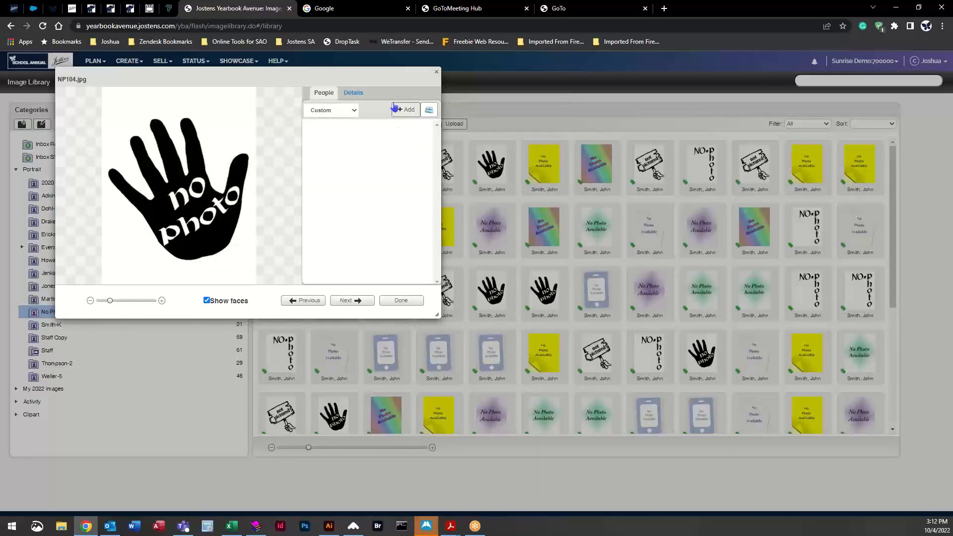
pyautogui.click(405, 112)
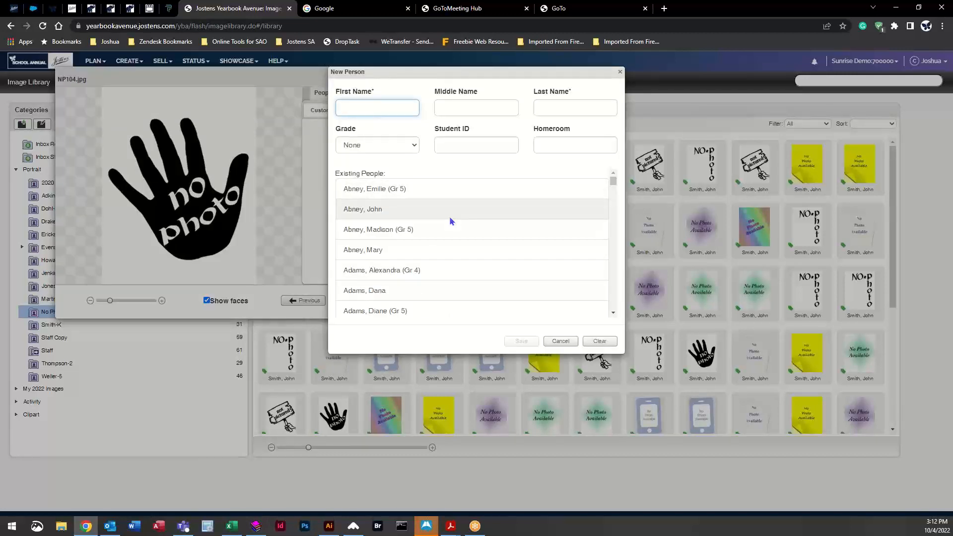
pyautogui.write('John')
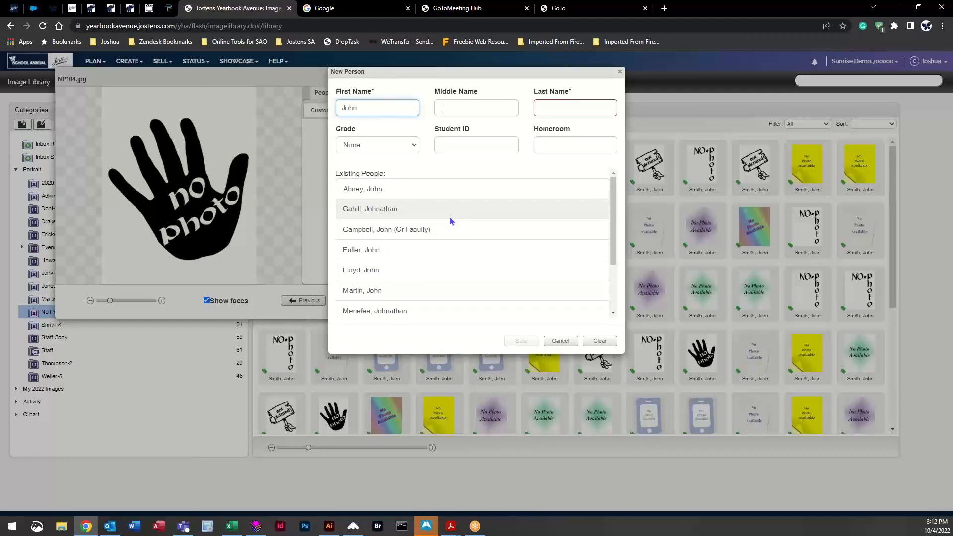
pyautogui.press('Tab')
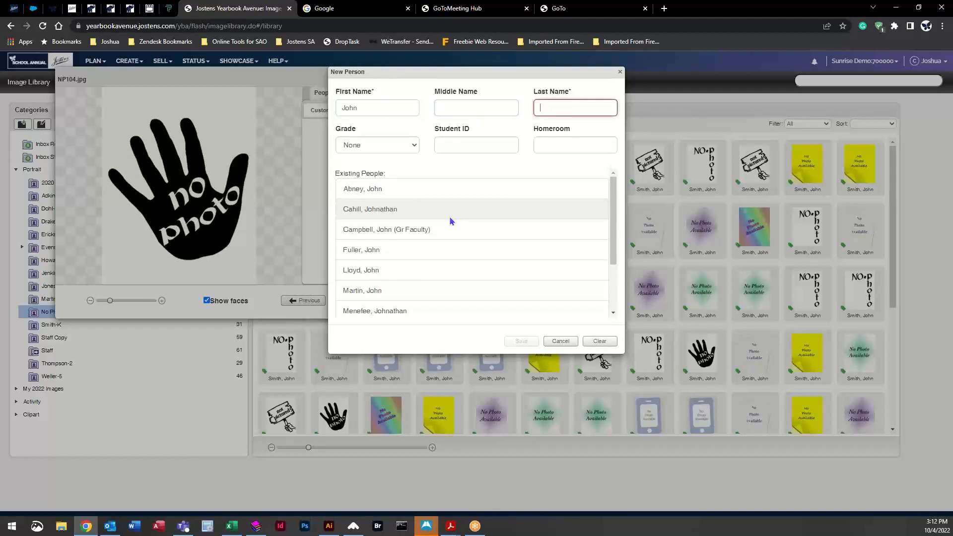
pyautogui.write('Smith')
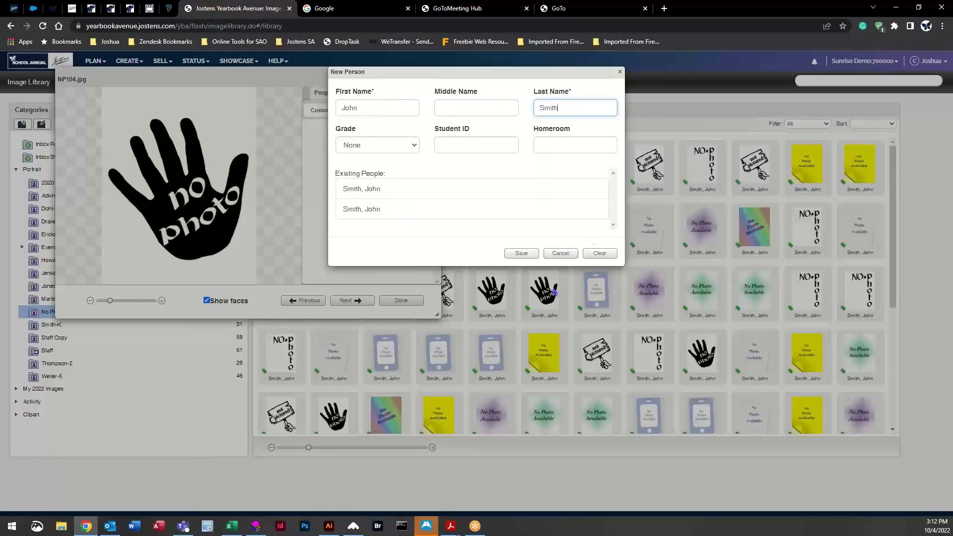
pyautogui.click(527, 255)
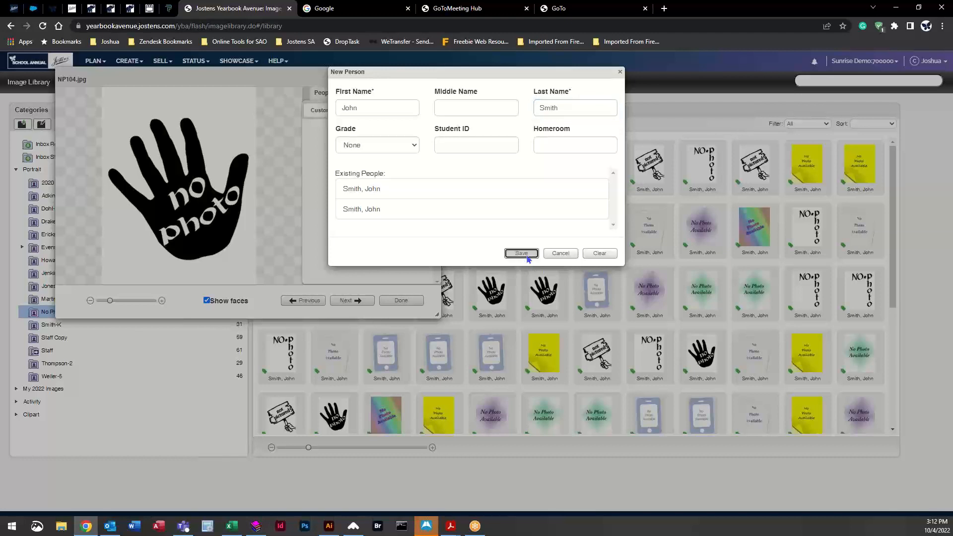
pyautogui.click(401, 300)
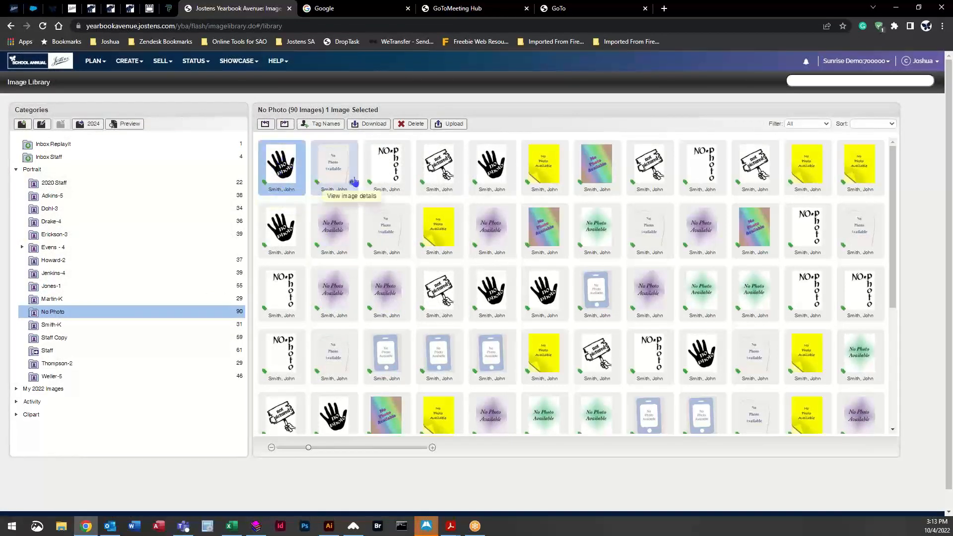
# Step: Edit the person tagged on placeholder NP105.jpg, setting the first name to "Last" and the last name to "Name", and save it
pyautogui.scroll(-4, 573, 376)
pyautogui.scroll(5, 594, 419)
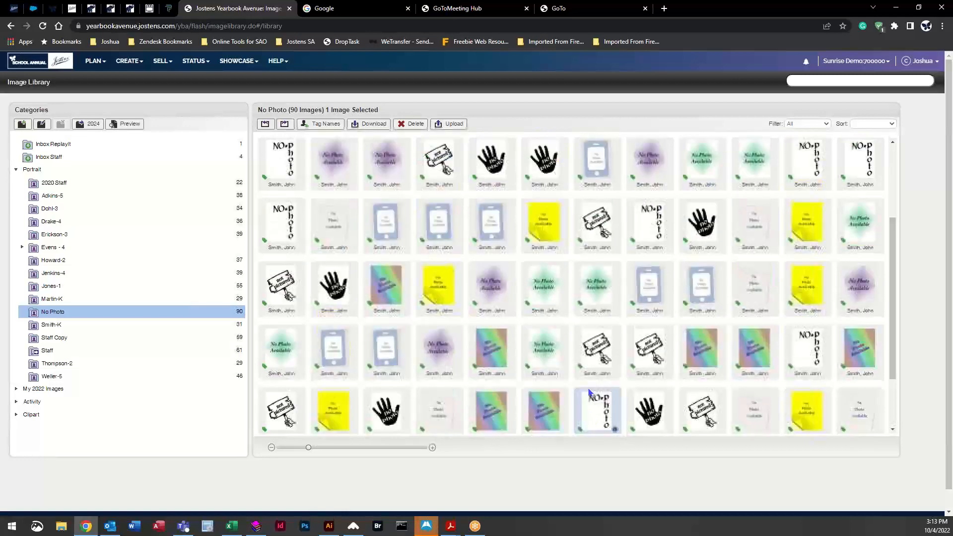
pyautogui.doubleClick(347, 185)
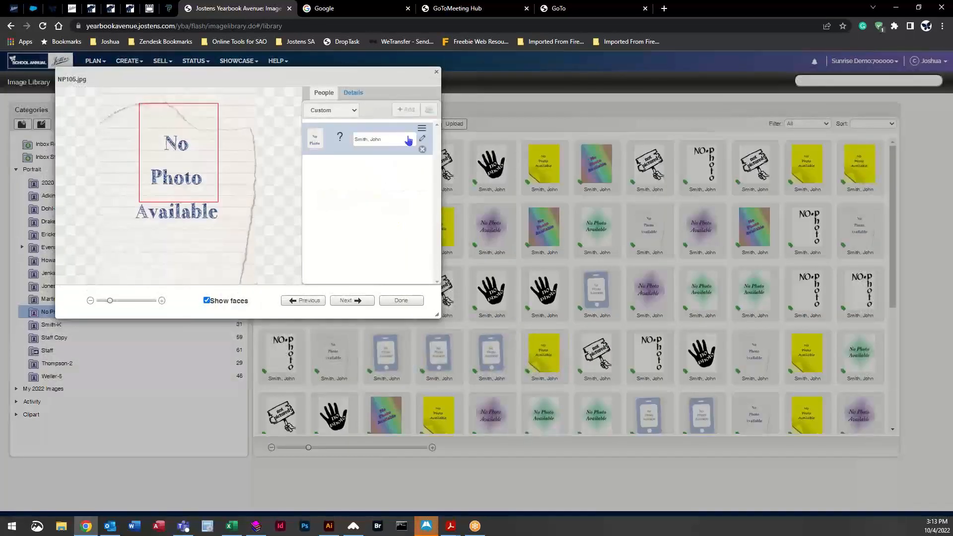
pyautogui.click(422, 139)
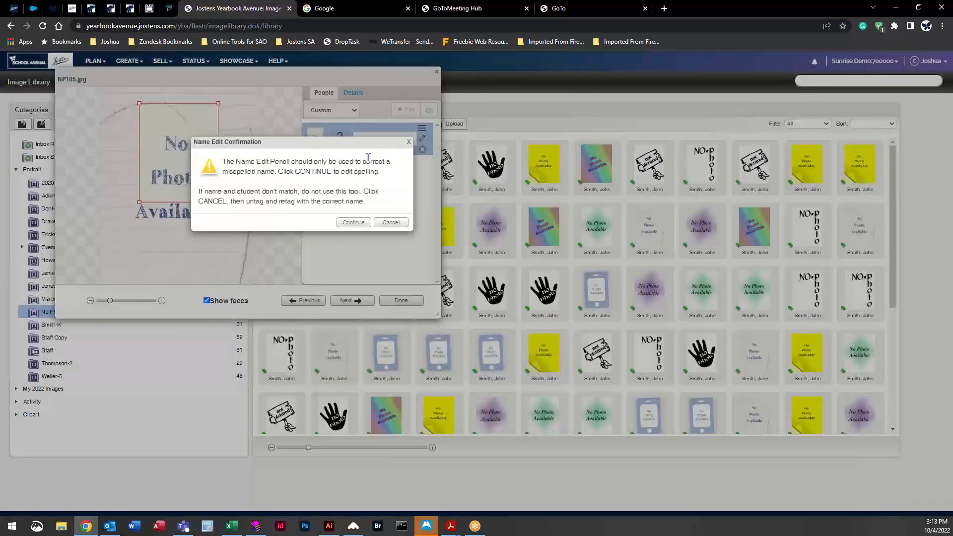
pyautogui.click(354, 221)
pyautogui.doubleClick(357, 108)
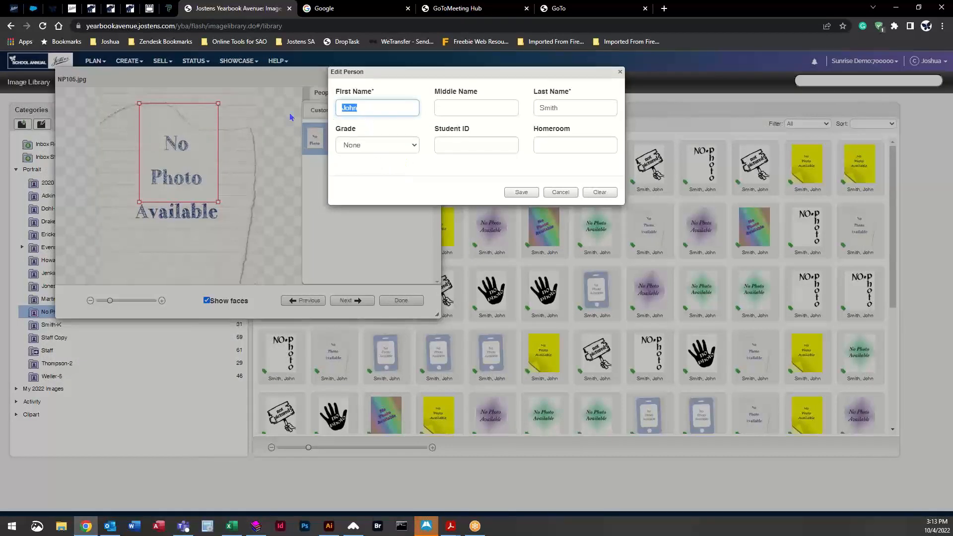
pyautogui.write('Las')
pyautogui.press('Tab')
pyautogui.press('Tab')
pyautogui.write('N')
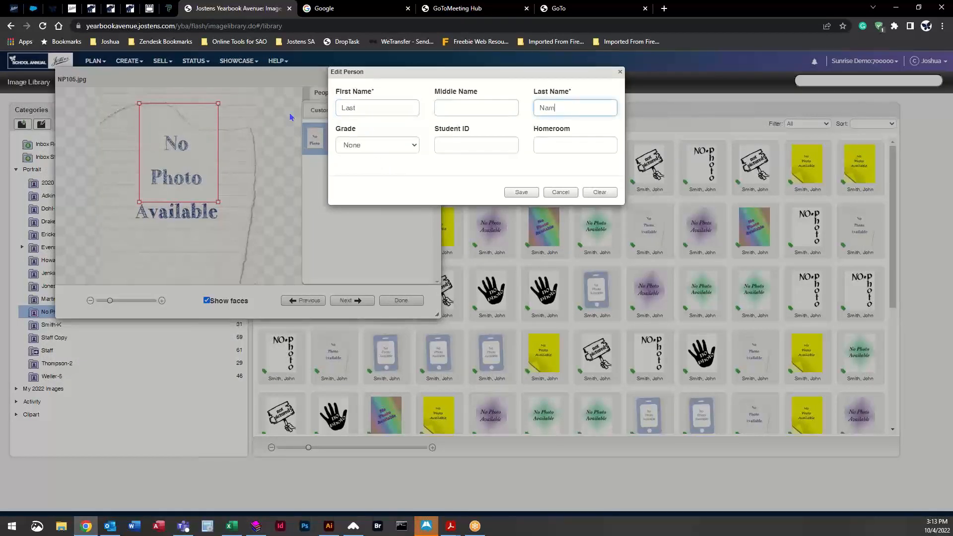
pyautogui.click(521, 192)
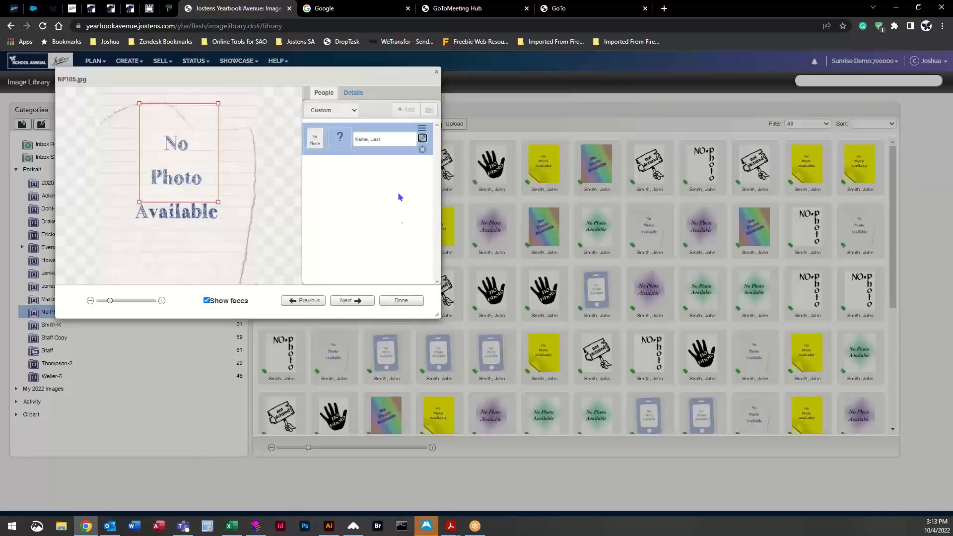
pyautogui.click(400, 300)
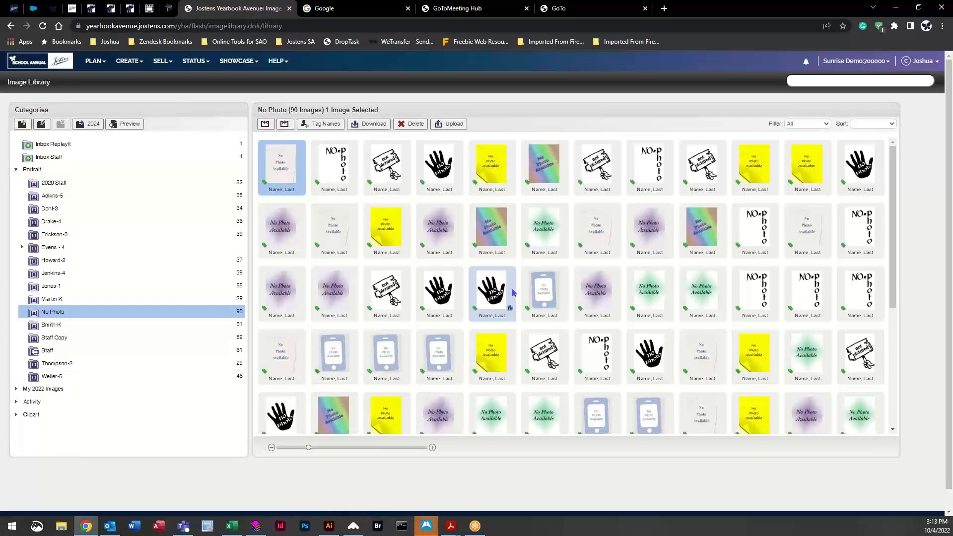
# Step: Move the retagged hand placeholder at the end of the No Photo category into Adkins-5 and open Adkins-5
pyautogui.scroll(-5, 504, 293)
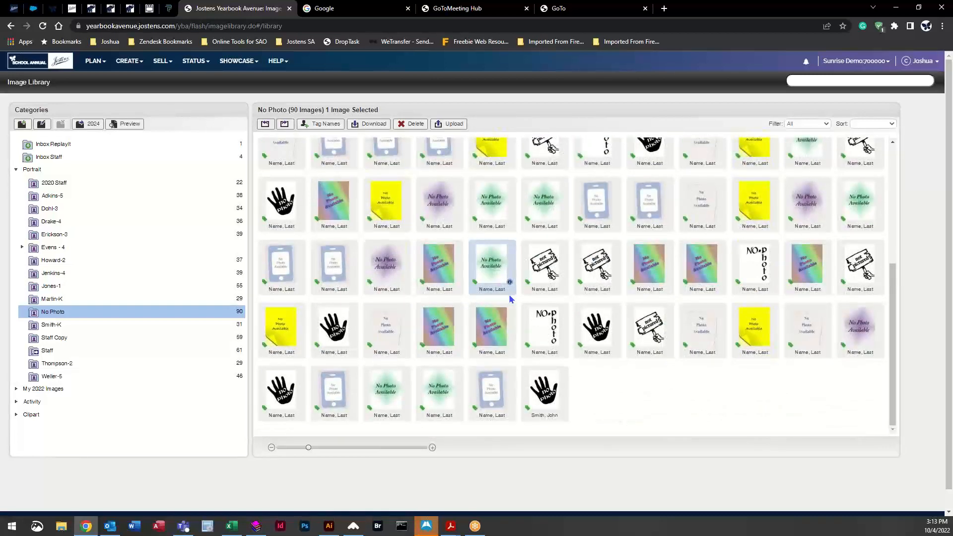
pyautogui.scroll(4, 506, 296)
pyautogui.scroll(1, 392, 265)
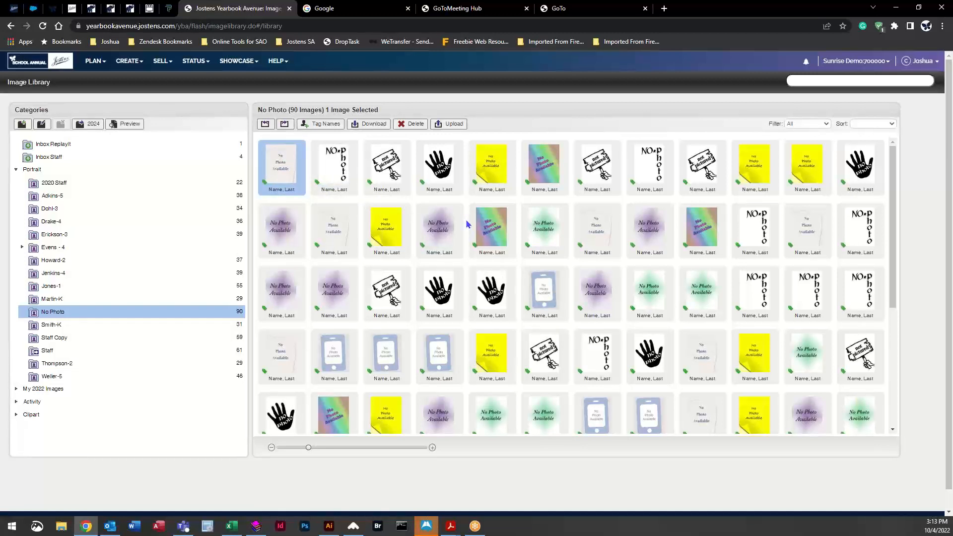
pyautogui.scroll(-6, 468, 225)
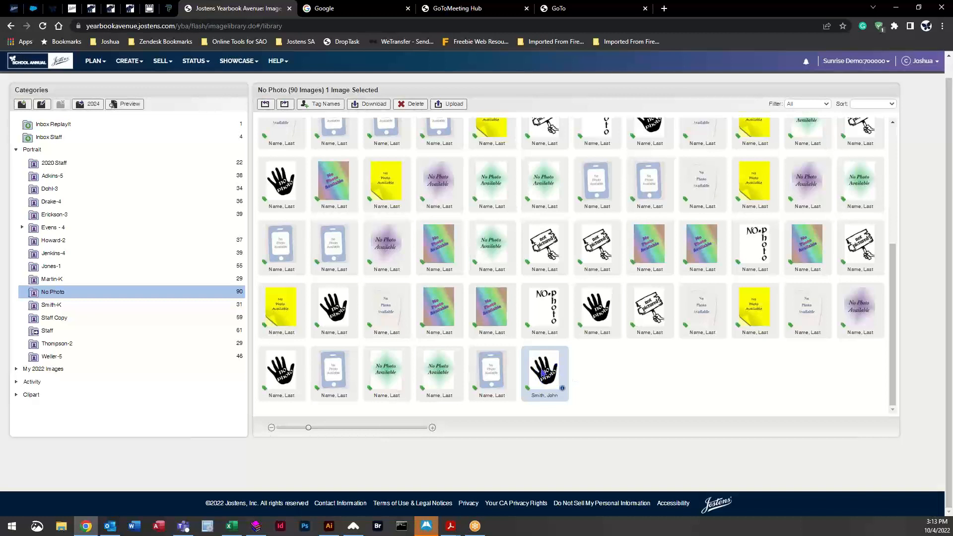
pyautogui.moveTo(541, 373); pyautogui.dragTo(125, 183)
pyautogui.click(125, 182)
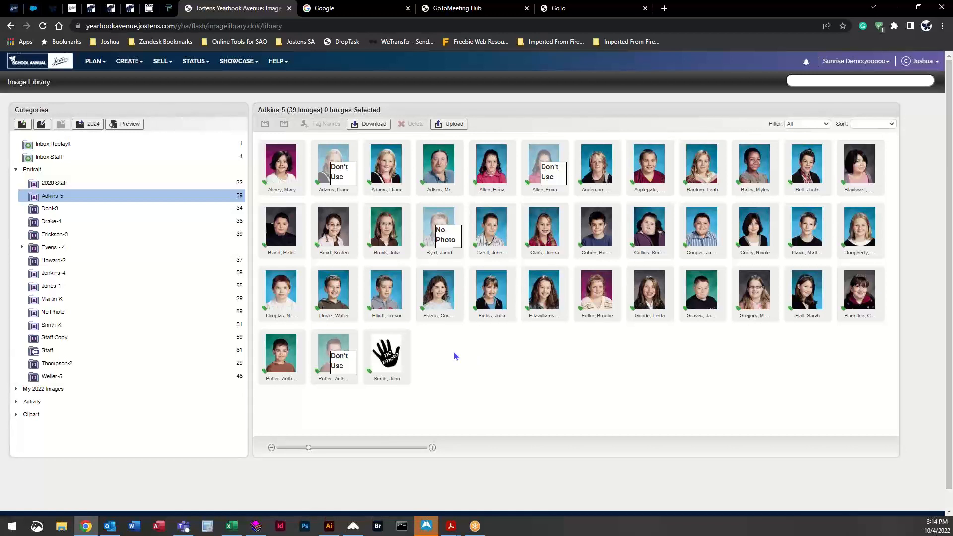
# Step: Go to the page ladder and open the spread with pages 002 and 003 for layout
pyautogui.click(100, 69)
pyautogui.click(102, 78)
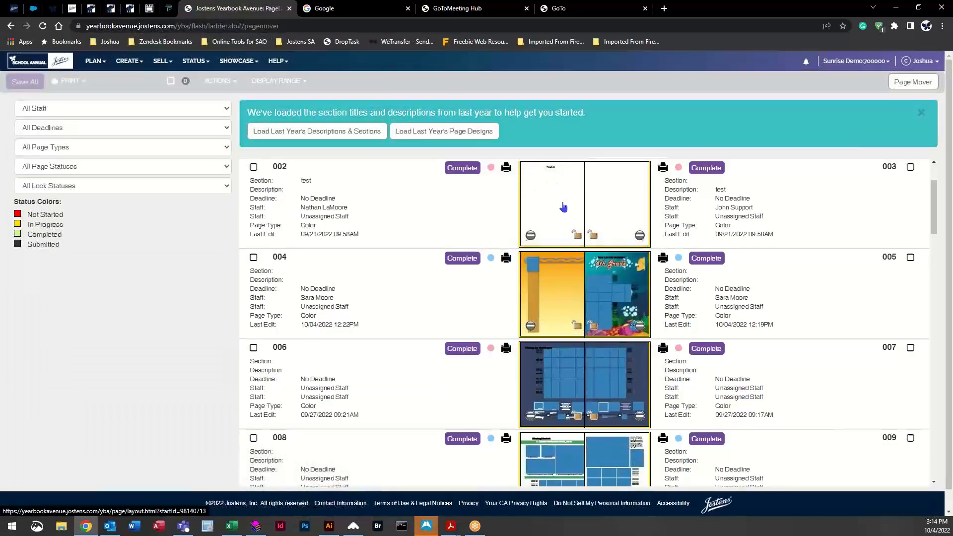
pyautogui.click(563, 277)
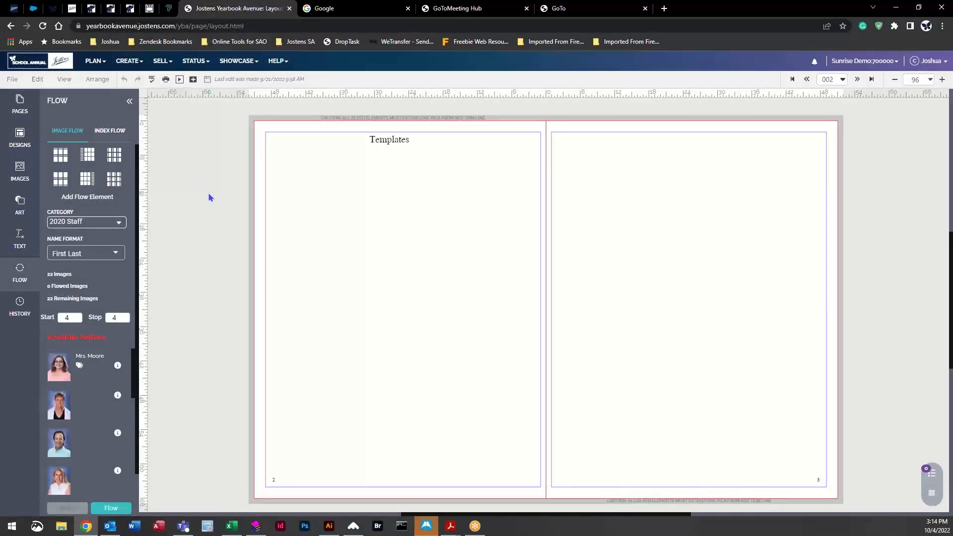
# Step: Show the page designs in the All Portraits category and browse through them
pyautogui.click(21, 141)
pyautogui.click(117, 160)
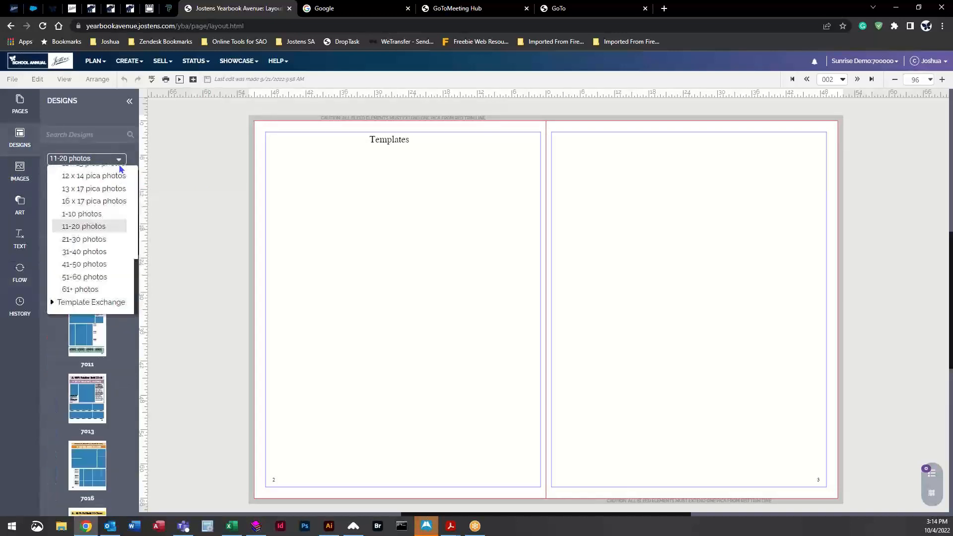
pyautogui.scroll(5, 69, 208)
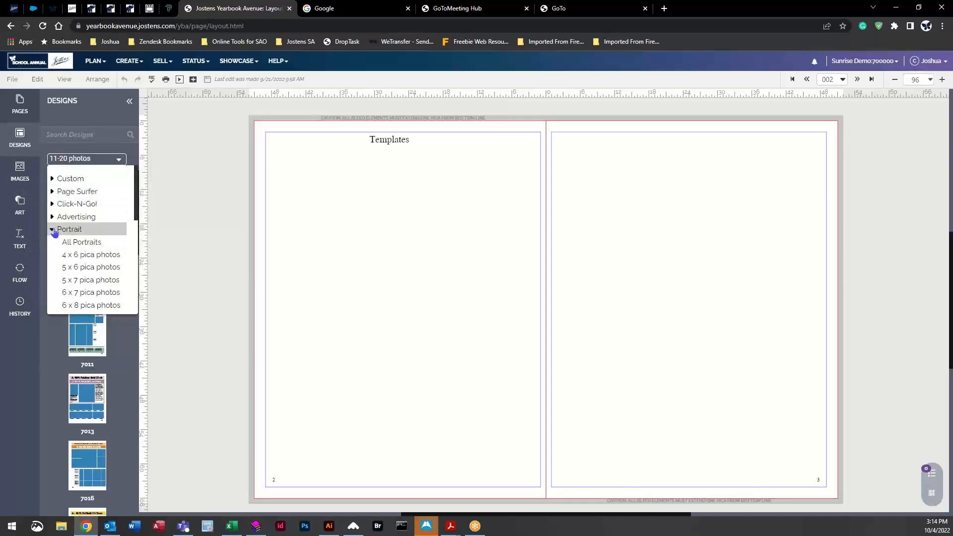
pyautogui.click(69, 229)
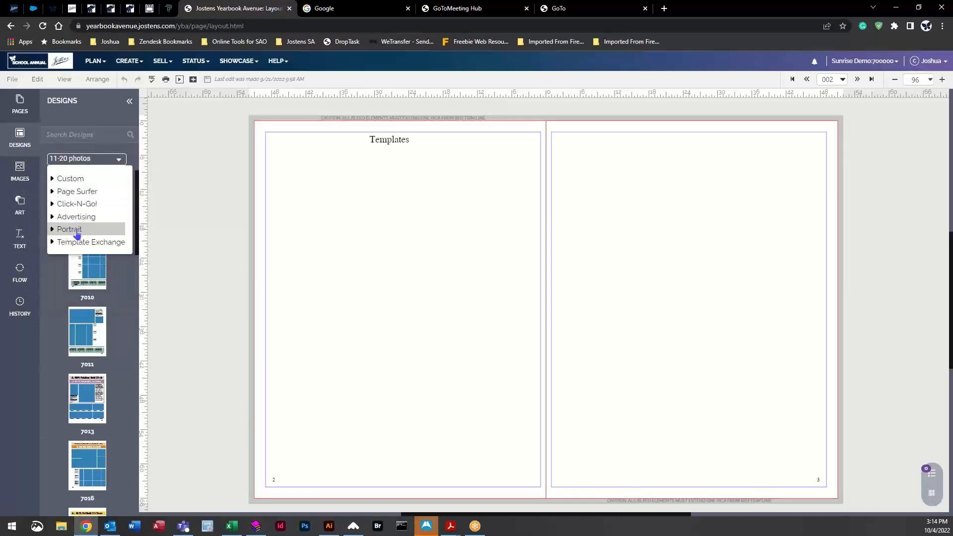
pyautogui.click(52, 229)
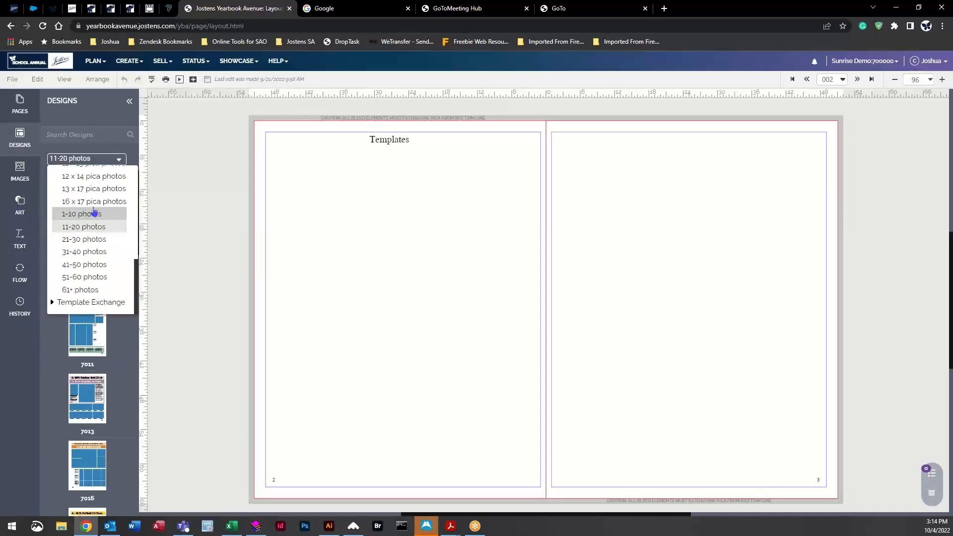
pyautogui.scroll(6, 85, 219)
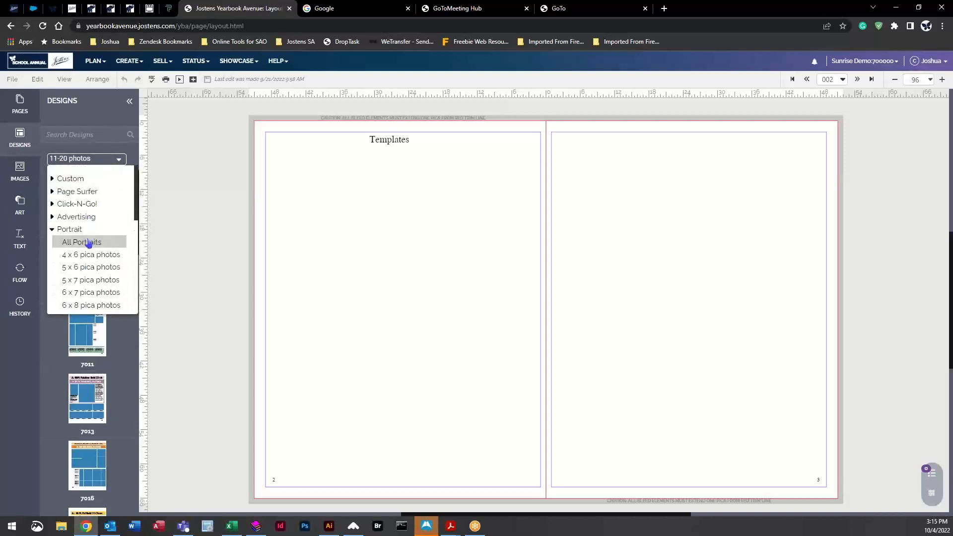
pyautogui.click(89, 243)
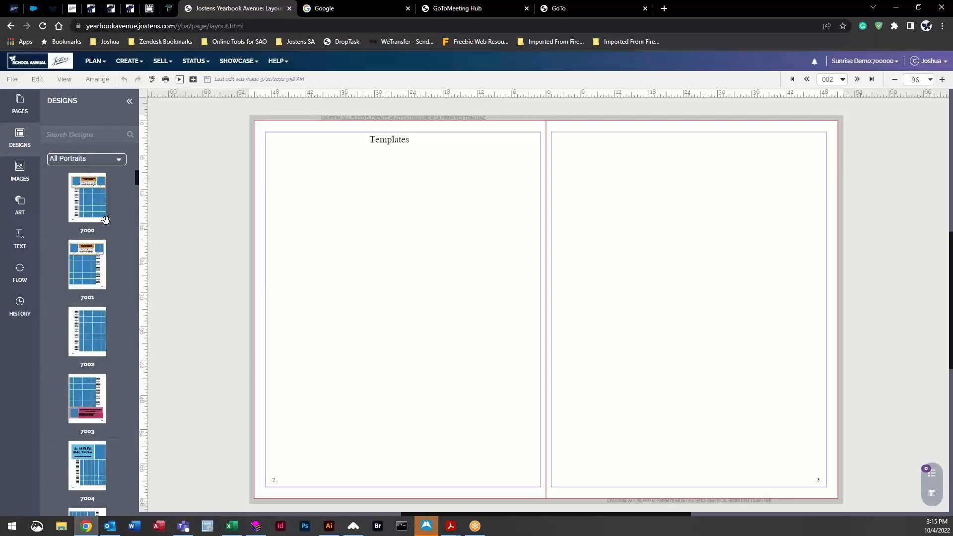
pyautogui.scroll(-3, 105, 219)
pyautogui.scroll(-15, 137, 184)
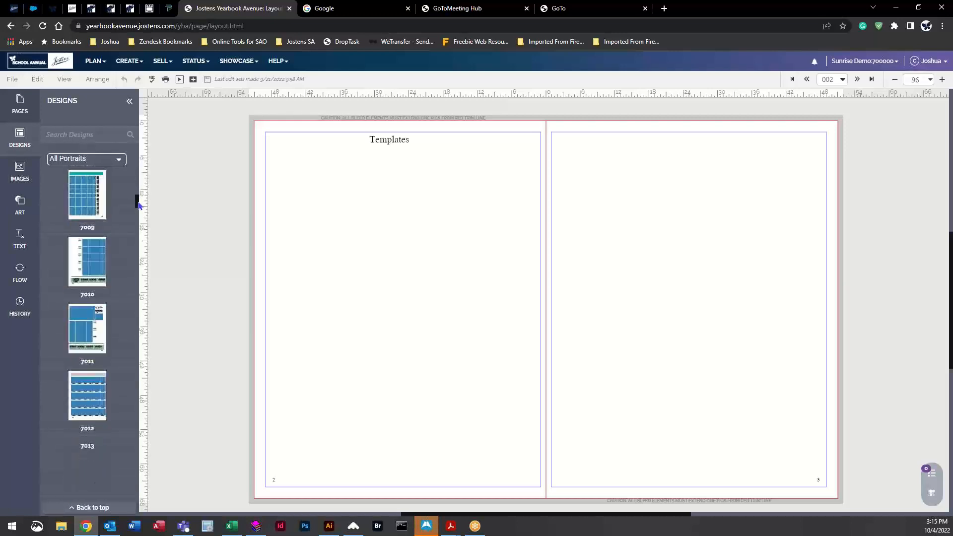
pyautogui.scroll(15, 138, 178)
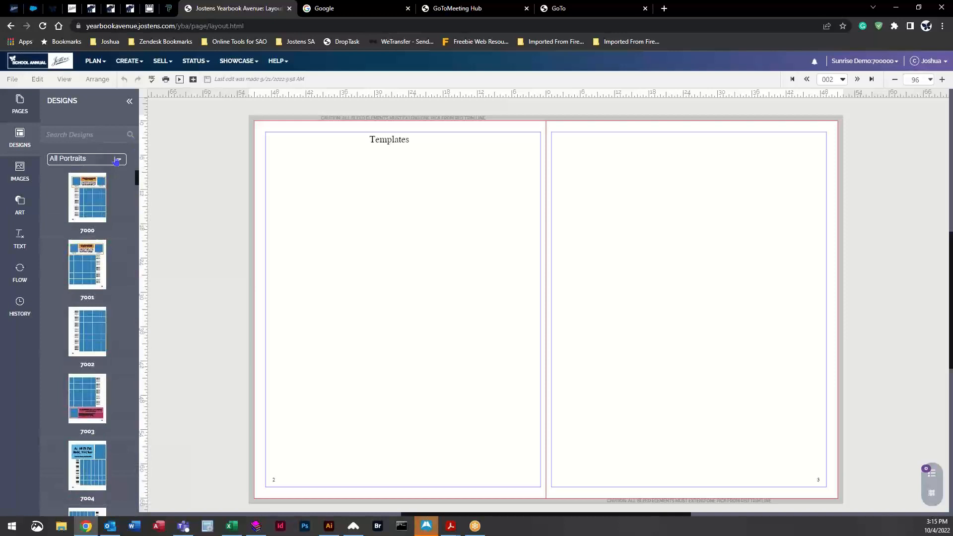
# Step: Try design 7096 from the 6 x 9 pica photos category on page 2, select its portrait grid, and undo the placement
pyautogui.click(117, 160)
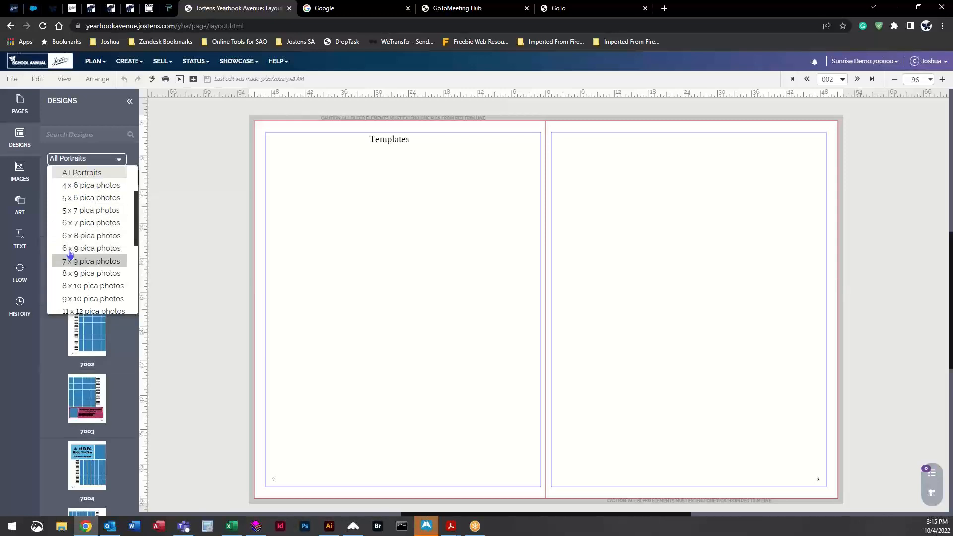
pyautogui.click(91, 248)
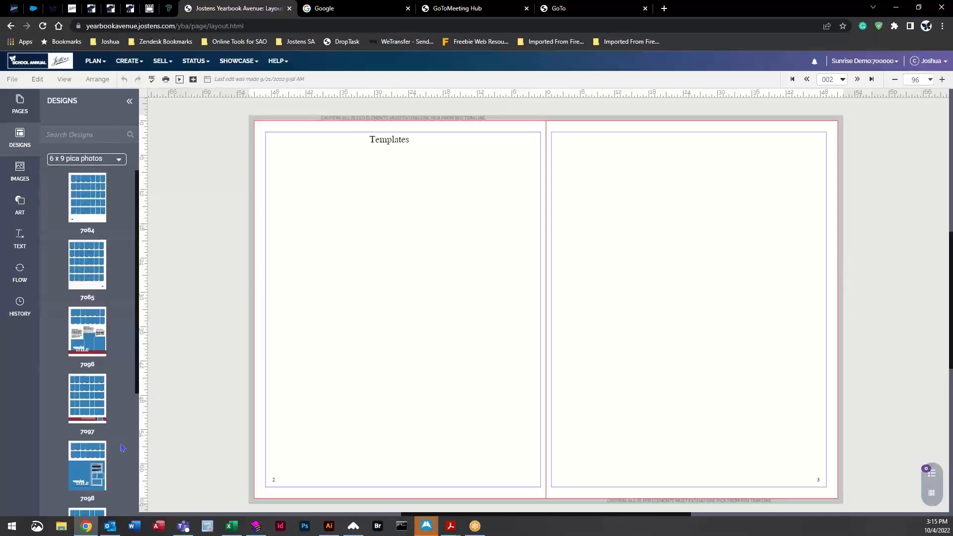
pyautogui.moveTo(84, 329); pyautogui.dragTo(439, 393)
pyautogui.click(455, 323)
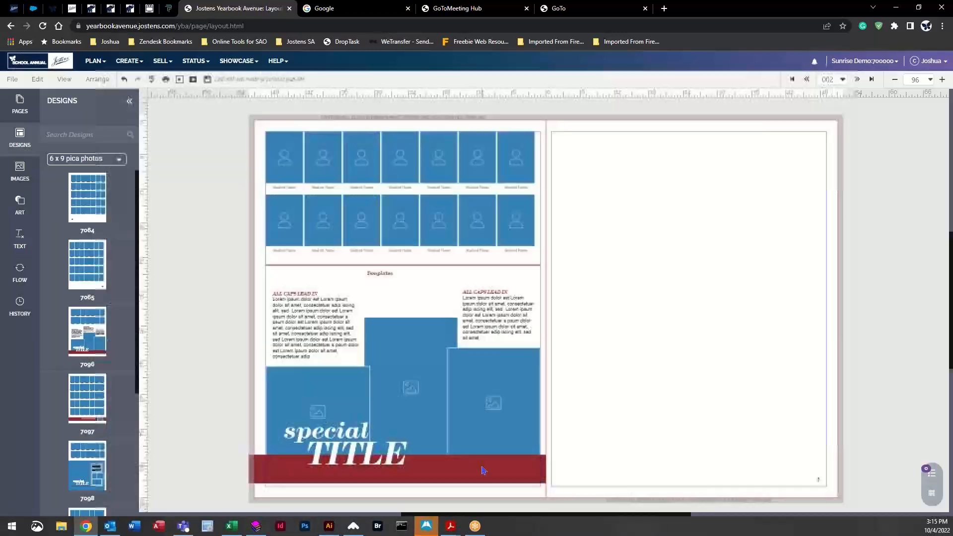
pyautogui.click(288, 158)
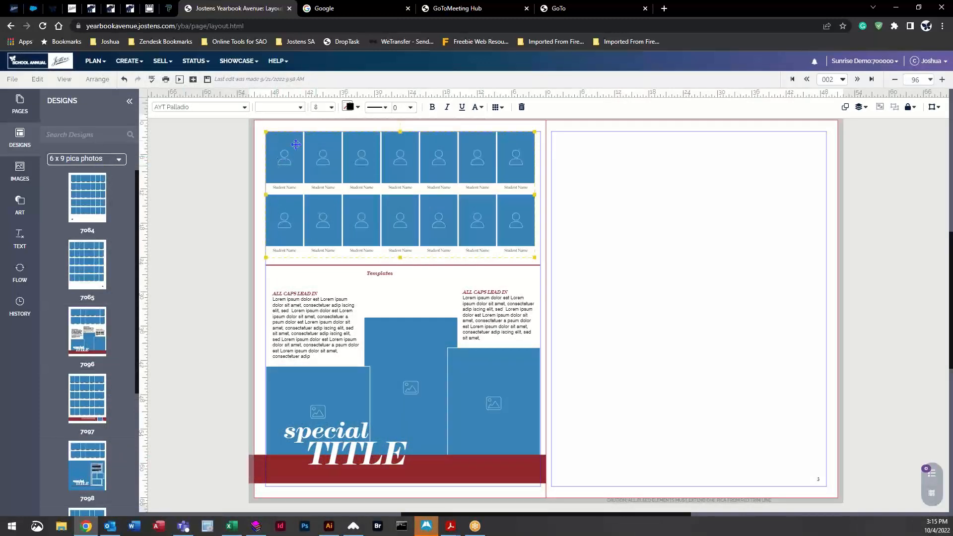
pyautogui.click(124, 79)
# Step: Try design 7032 from the 1-10 photos category on page 2 with existing content retained, and undo the placement
pyautogui.click(123, 163)
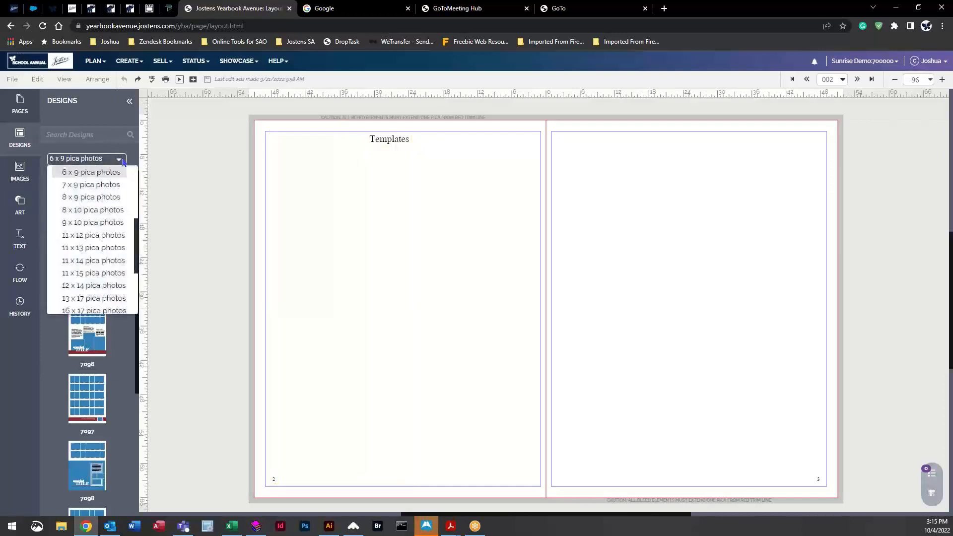
pyautogui.moveTo(139, 229); pyautogui.dragTo(137, 288)
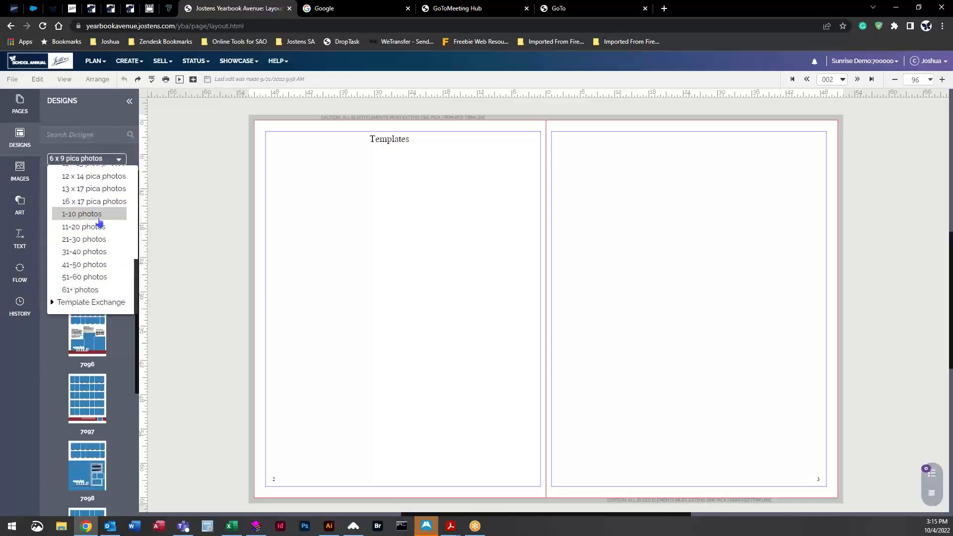
pyautogui.click(77, 214)
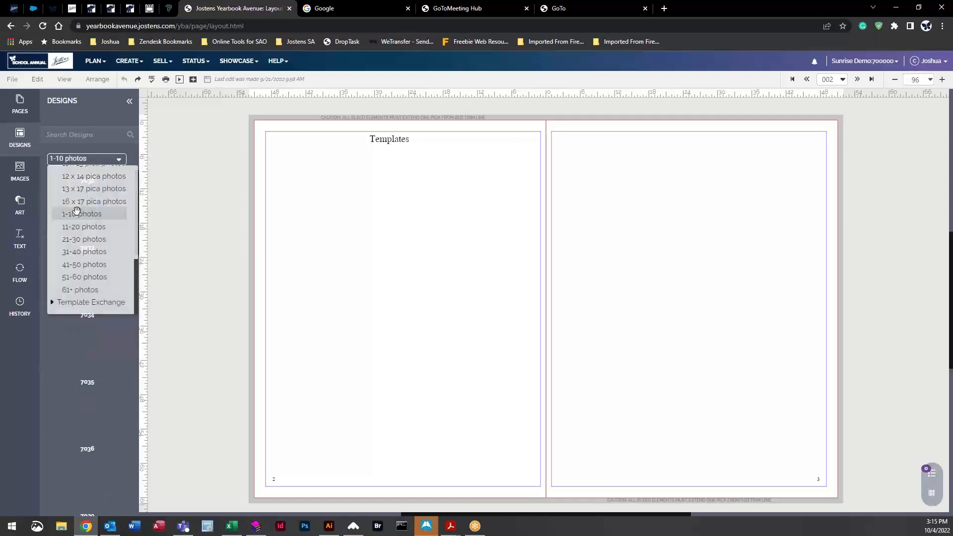
pyautogui.moveTo(92, 198); pyautogui.dragTo(441, 279)
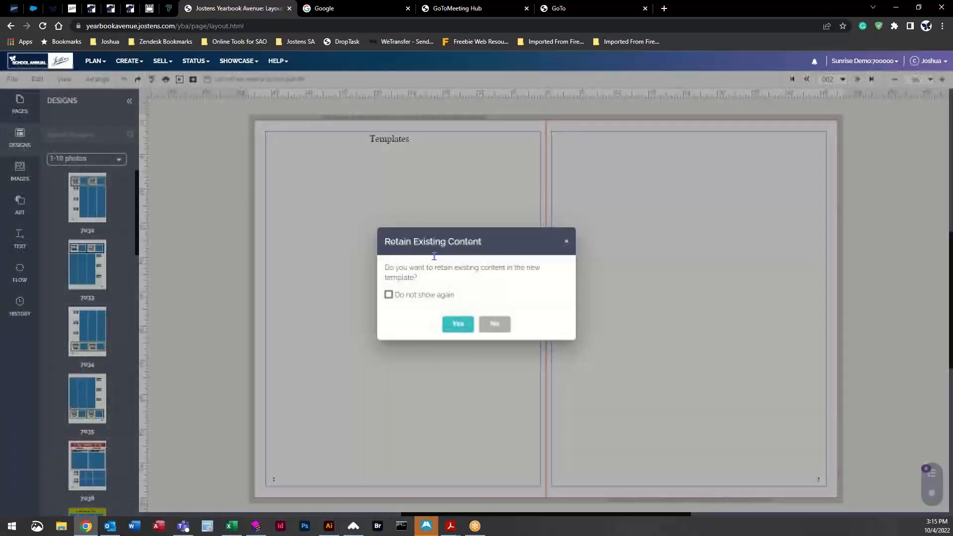
pyautogui.click(455, 323)
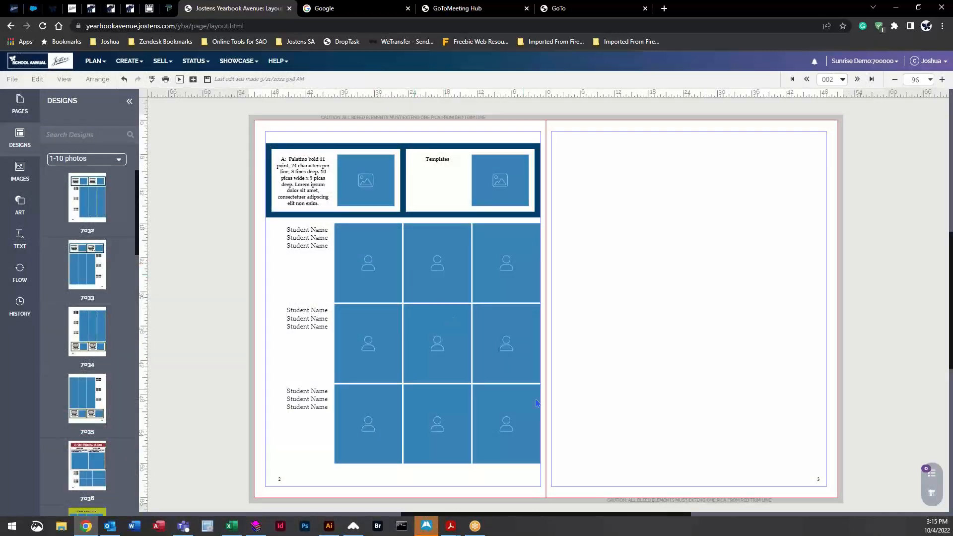
pyautogui.click(124, 79)
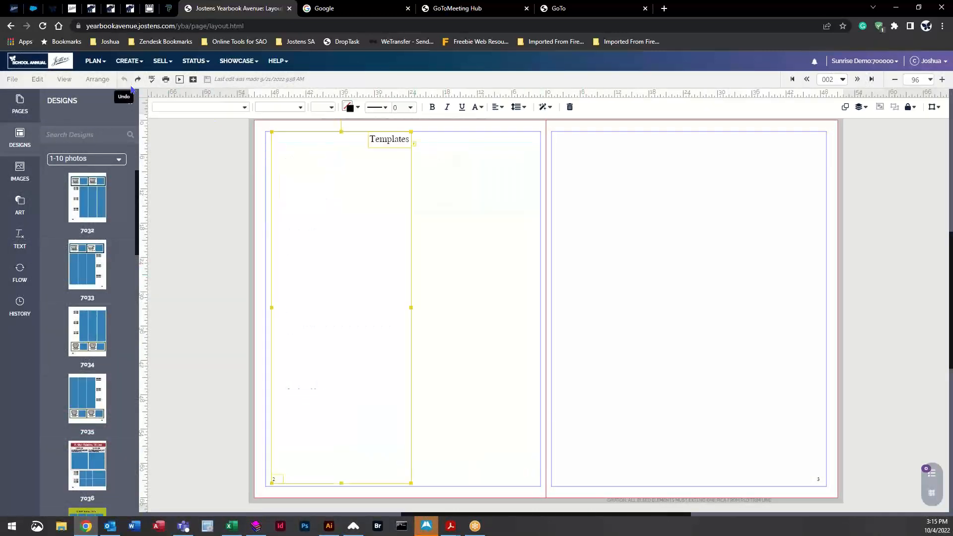
# Step: Apply designs 7004 to page 2 and 7019 to page 3 from the 31-40 photos category, retaining existing content
pyautogui.click(120, 161)
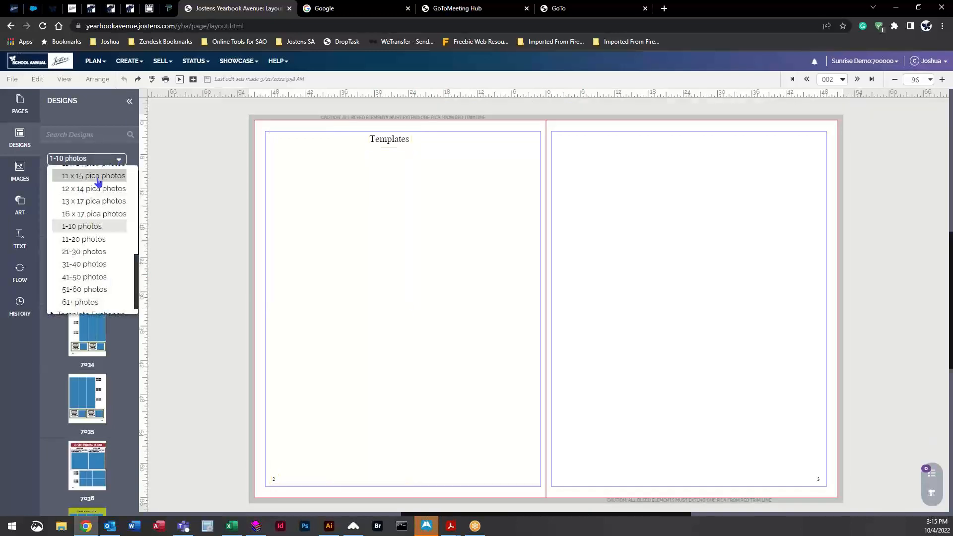
pyautogui.click(79, 264)
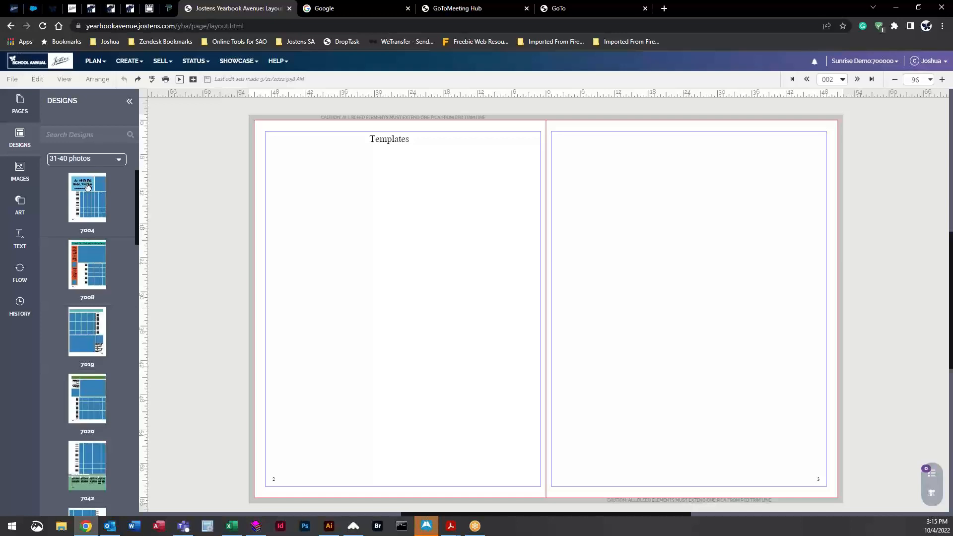
pyautogui.moveTo(87, 187); pyautogui.dragTo(412, 275)
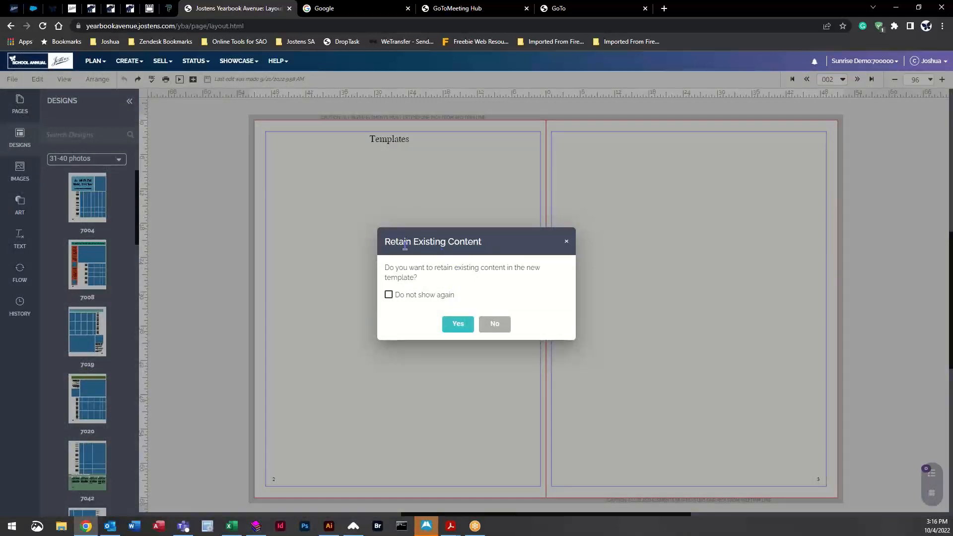
pyautogui.click(455, 326)
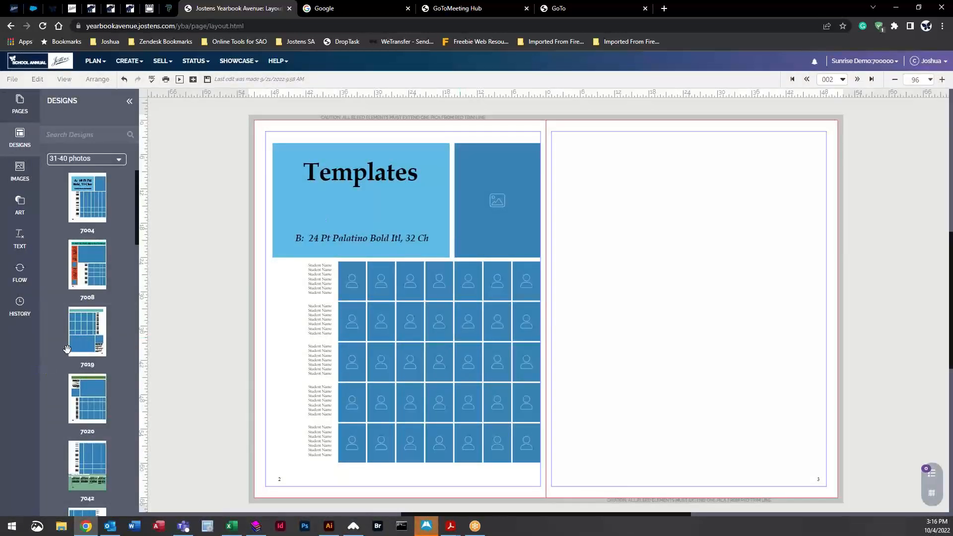
pyautogui.moveTo(86, 323); pyautogui.dragTo(700, 269)
pyautogui.click(461, 325)
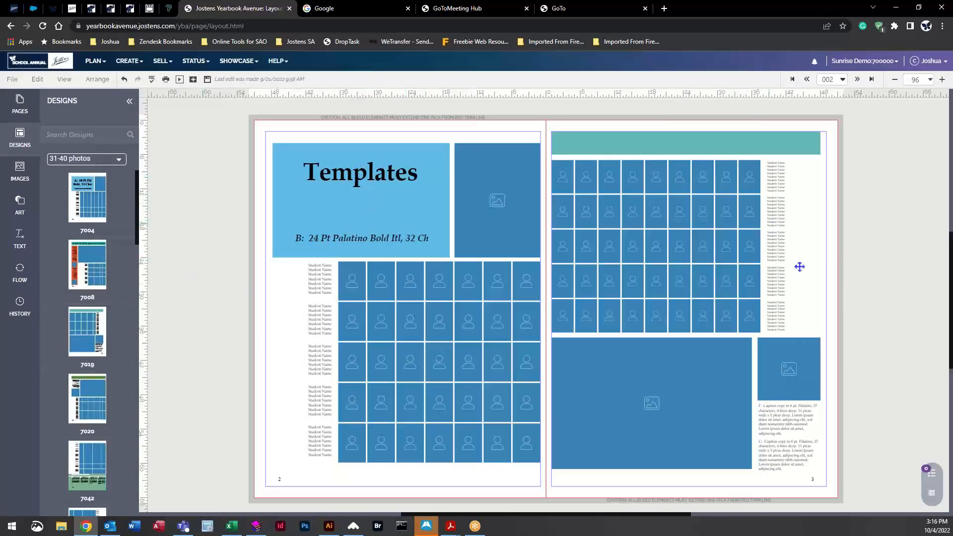
# Step: Check the heading and portrait grid on page 2, save the spread, and go to the spread starting at page 004
pyautogui.click(351, 173)
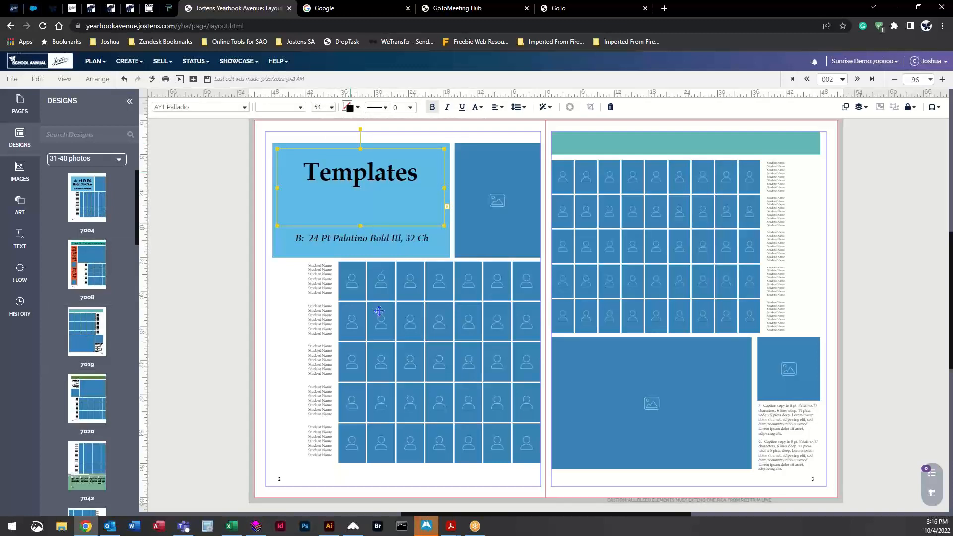
pyautogui.click(233, 262)
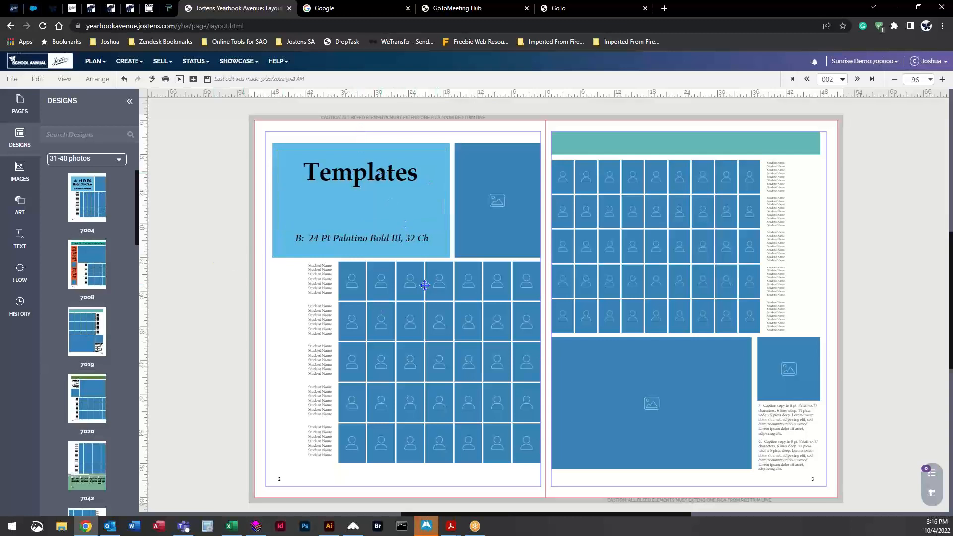
pyautogui.click(391, 287)
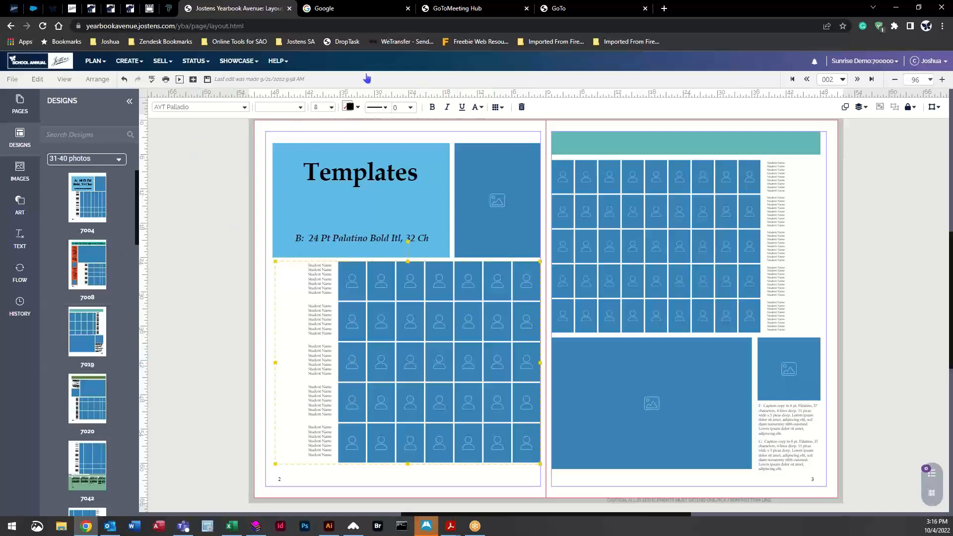
pyautogui.click(207, 78)
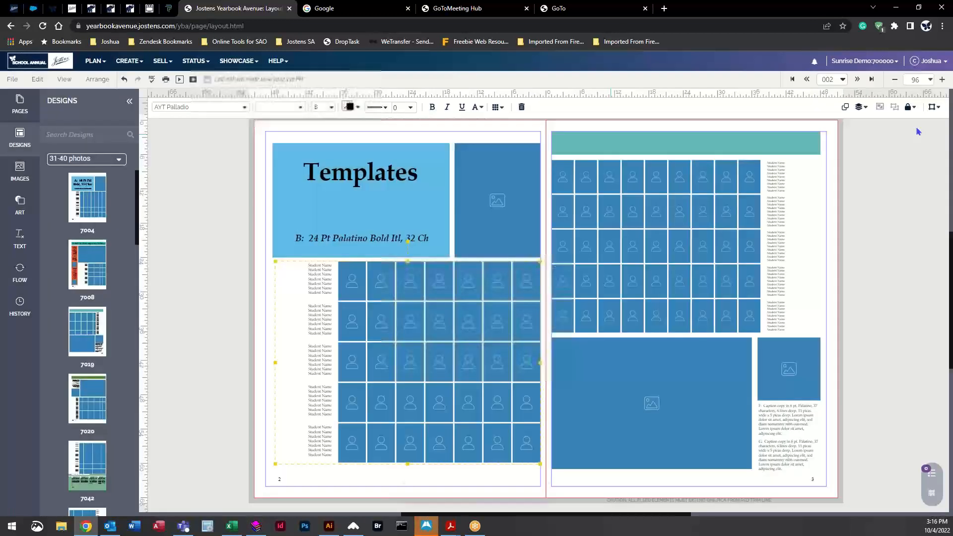
pyautogui.click(857, 79)
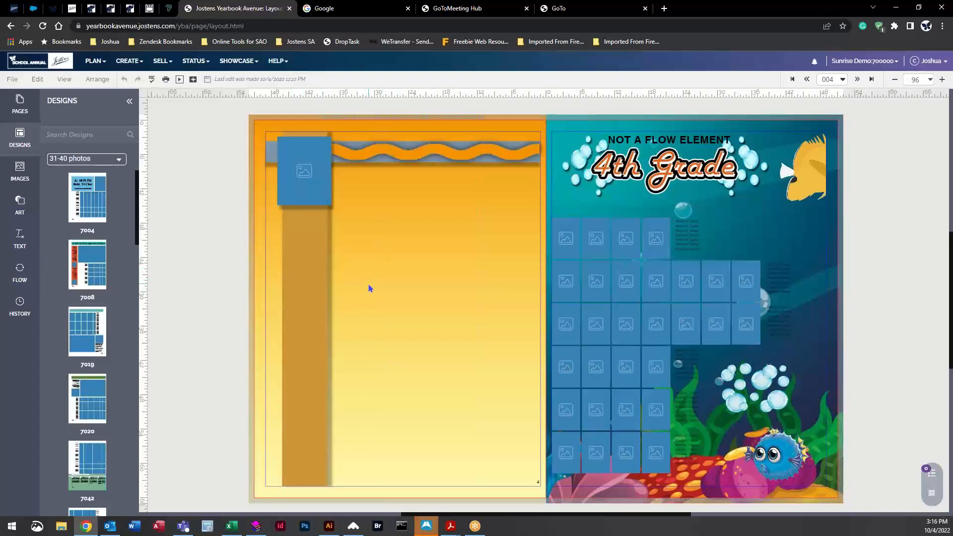
# Step: Add a flow element with names to the left of the portraits on page 4 and shift it down to the lower margin
pyautogui.click(20, 276)
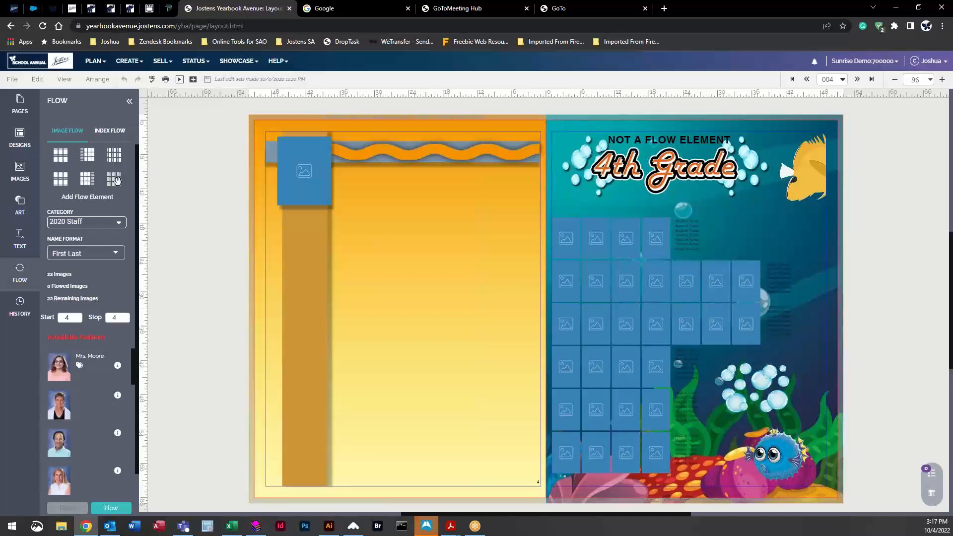
pyautogui.click(429, 275)
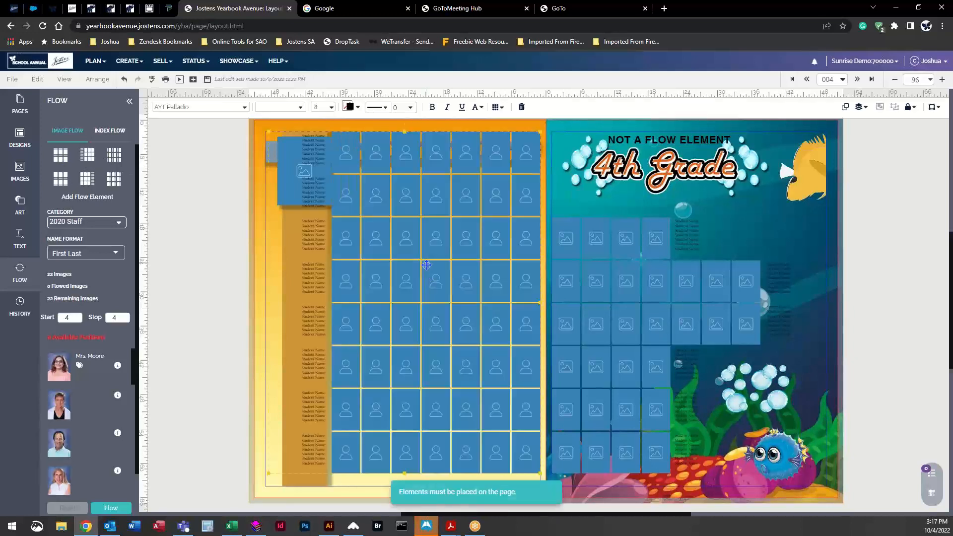
pyautogui.moveTo(426, 265); pyautogui.dragTo(427, 285)
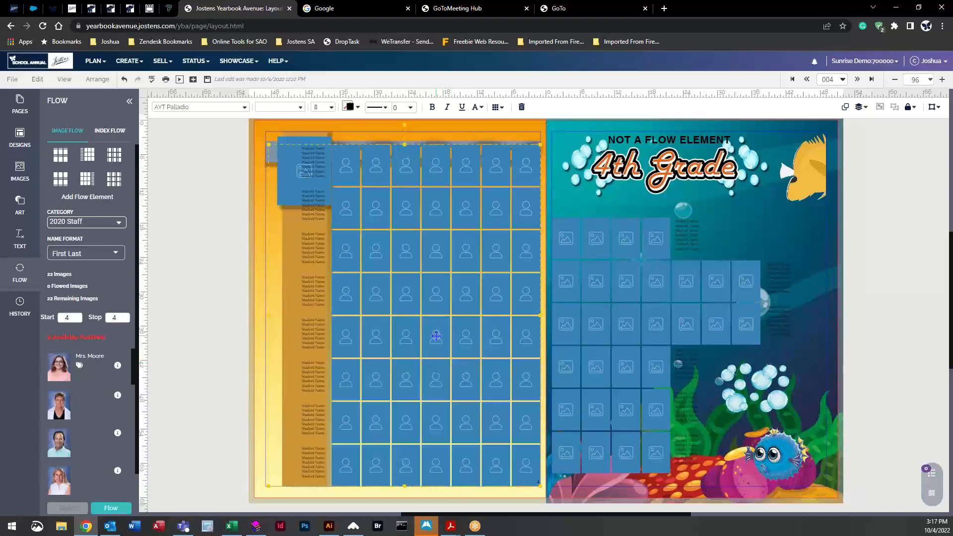
pyautogui.moveTo(488, 419); pyautogui.dragTo(520, 439)
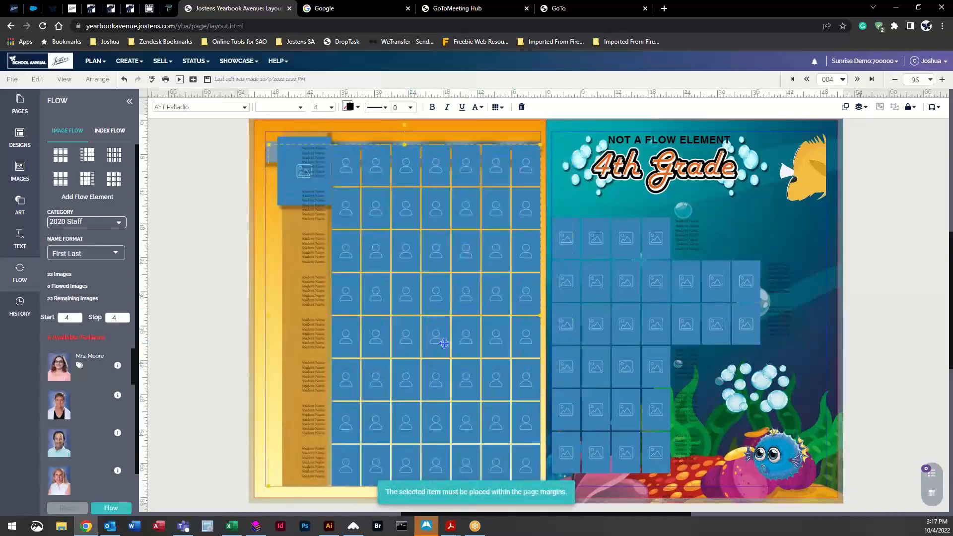
pyautogui.moveTo(330, 273); pyautogui.dragTo(371, 290)
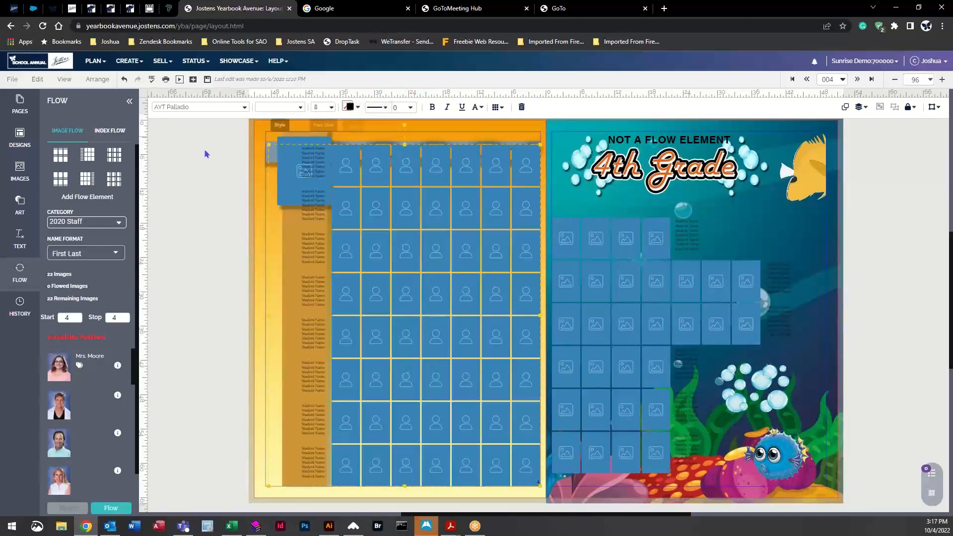
pyautogui.click(198, 186)
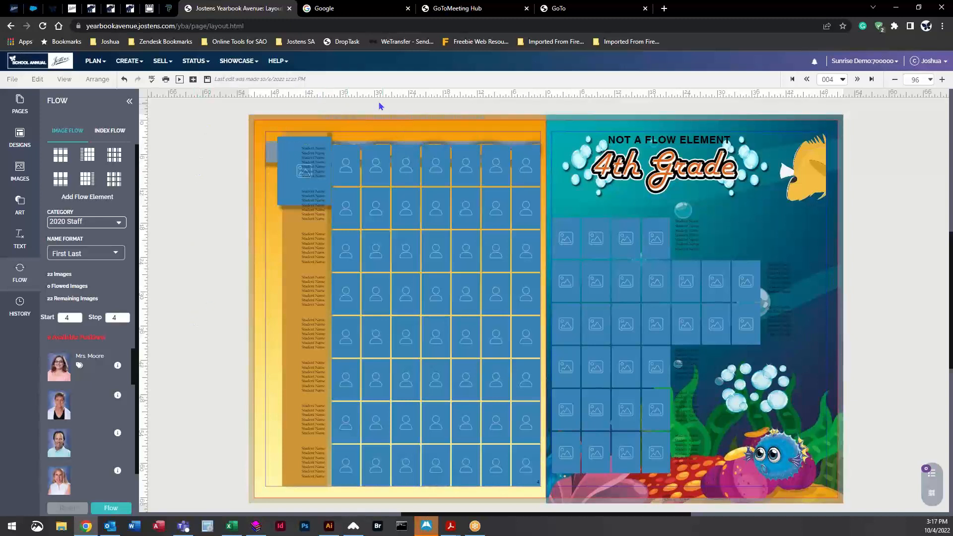
# Step: Apply the Classroom text style to the names in page 4's portrait grid and change their font to AYT Avalon Bold
pyautogui.click(374, 160)
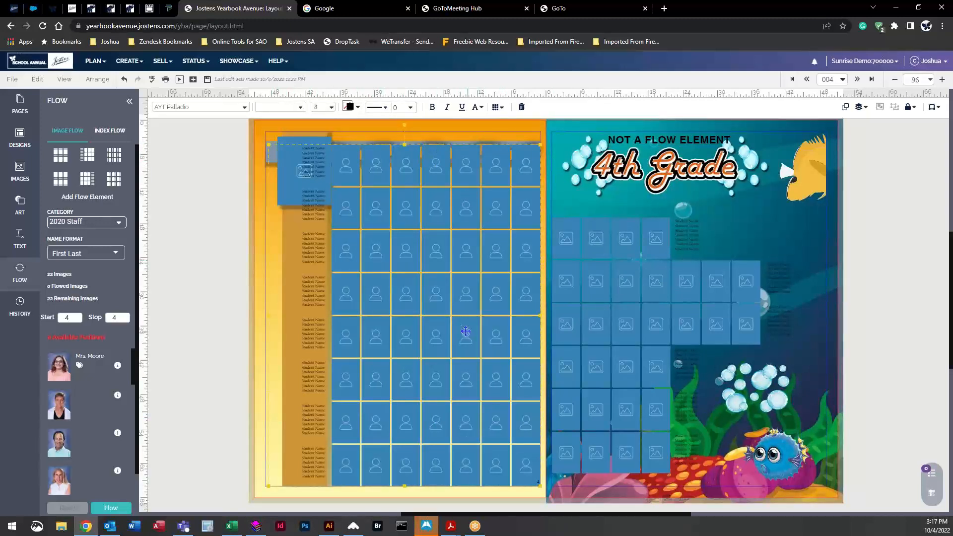
pyautogui.click(244, 106)
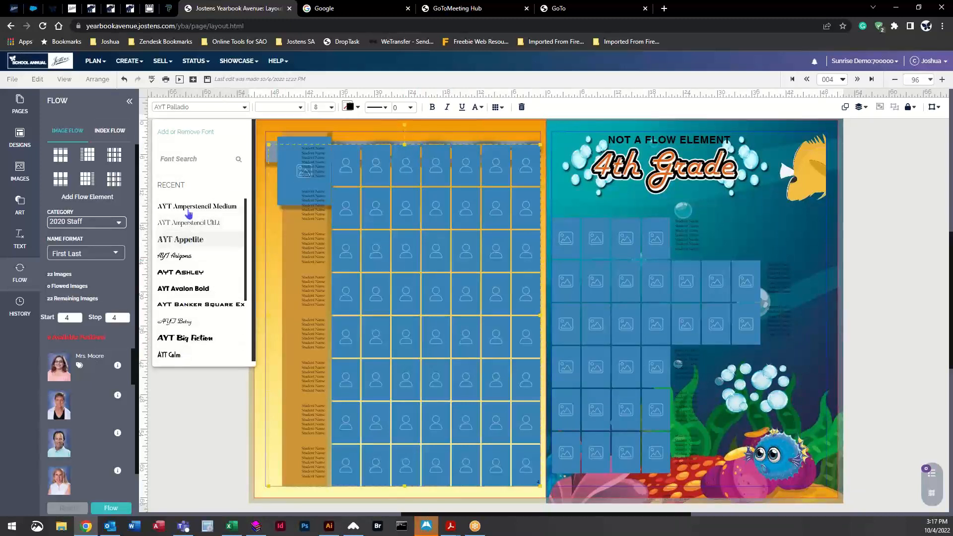
pyautogui.click(300, 109)
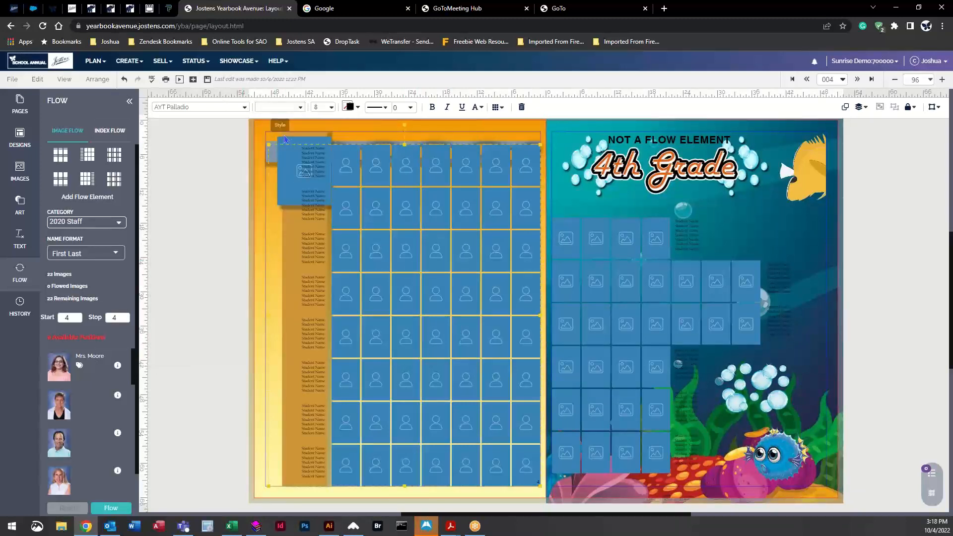
pyautogui.click(300, 107)
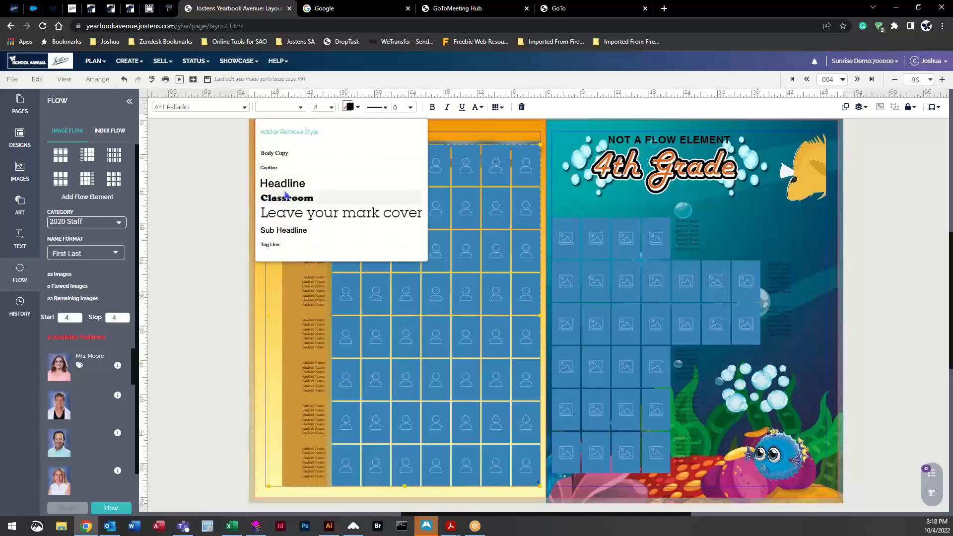
pyautogui.click(301, 199)
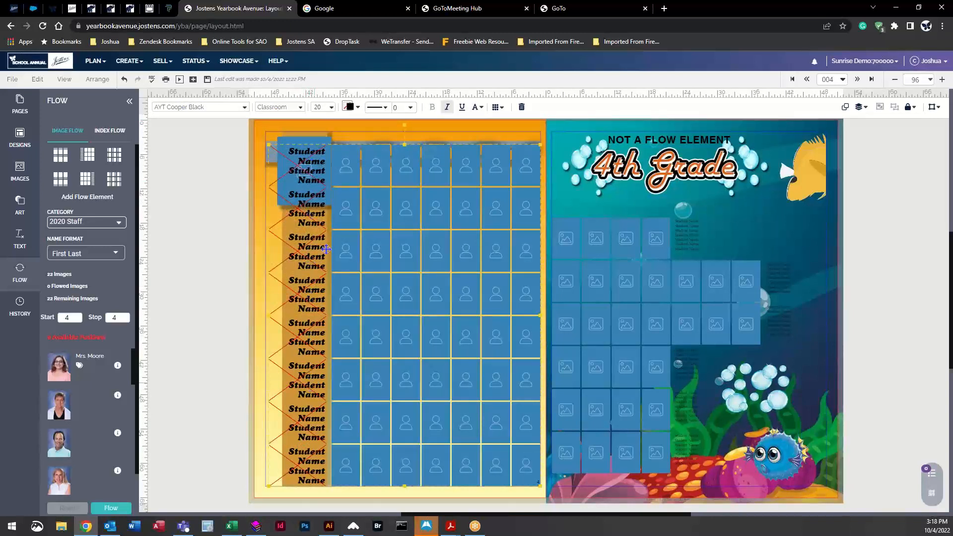
pyautogui.click(245, 108)
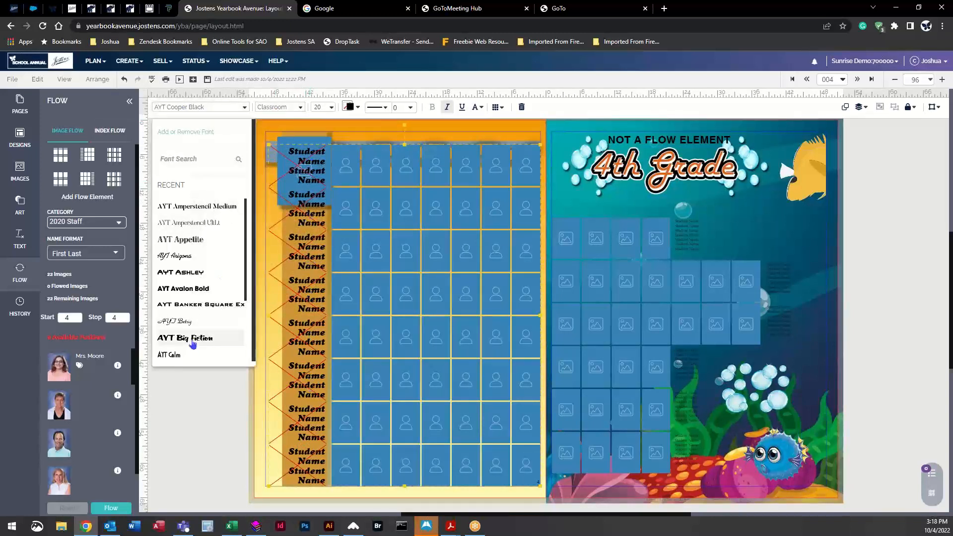
pyautogui.click(191, 289)
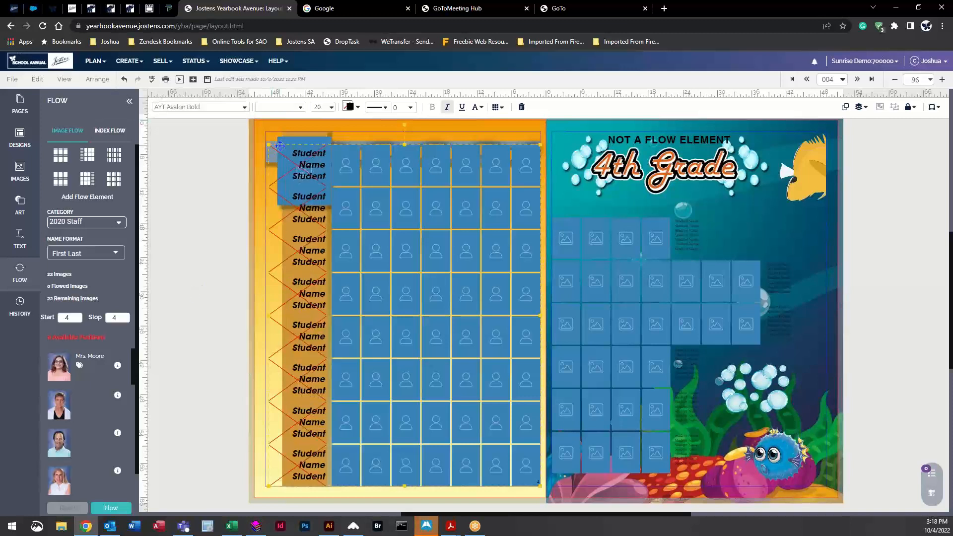
# Step: Set the font size of the student names on page 4 to 9 after trying 10 and 8
pyautogui.click(325, 109)
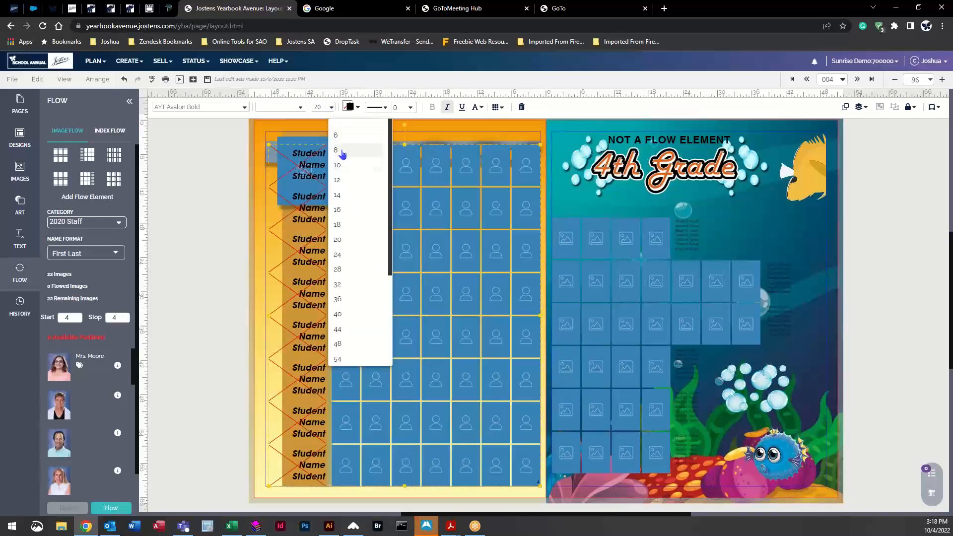
pyautogui.click(311, 157)
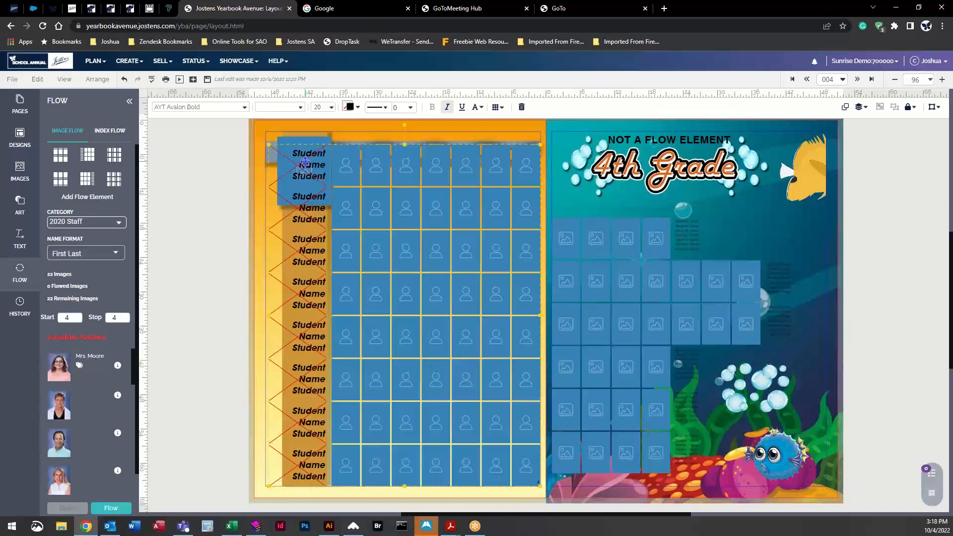
pyautogui.click(330, 107)
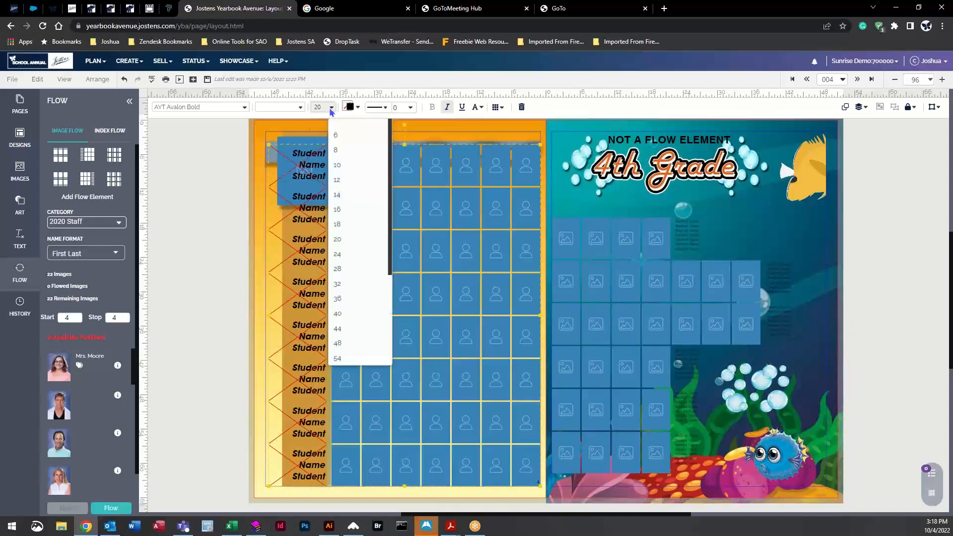
pyautogui.click(336, 165)
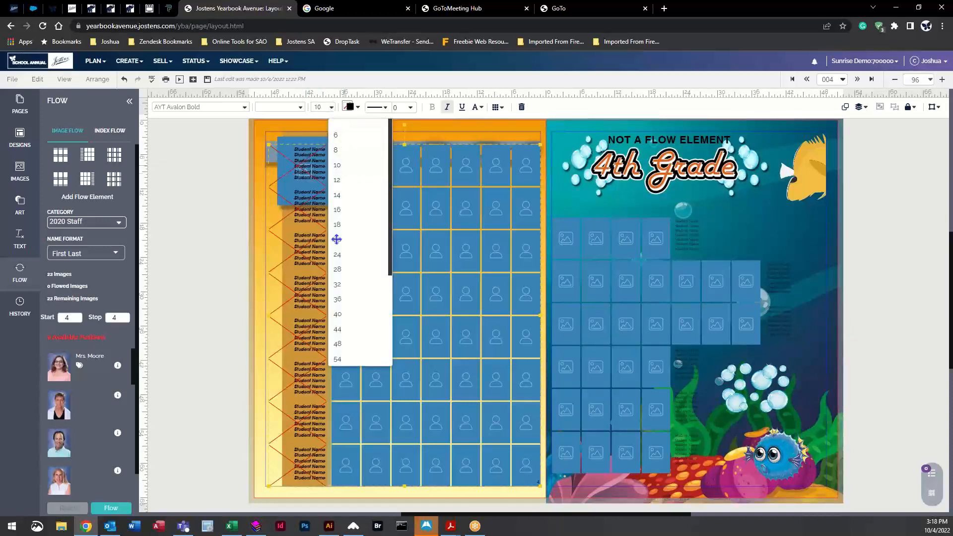
pyautogui.click(330, 108)
pyautogui.click(346, 150)
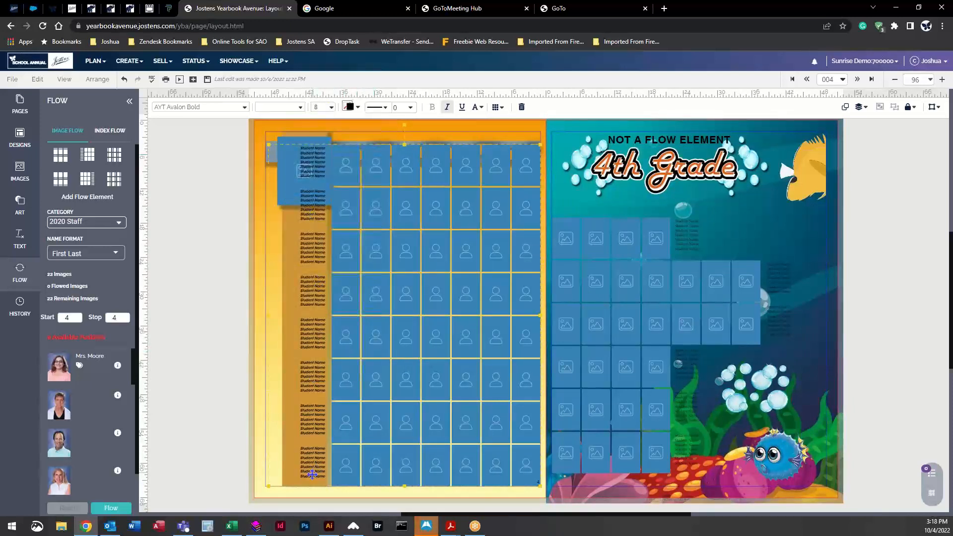
pyautogui.click(320, 106)
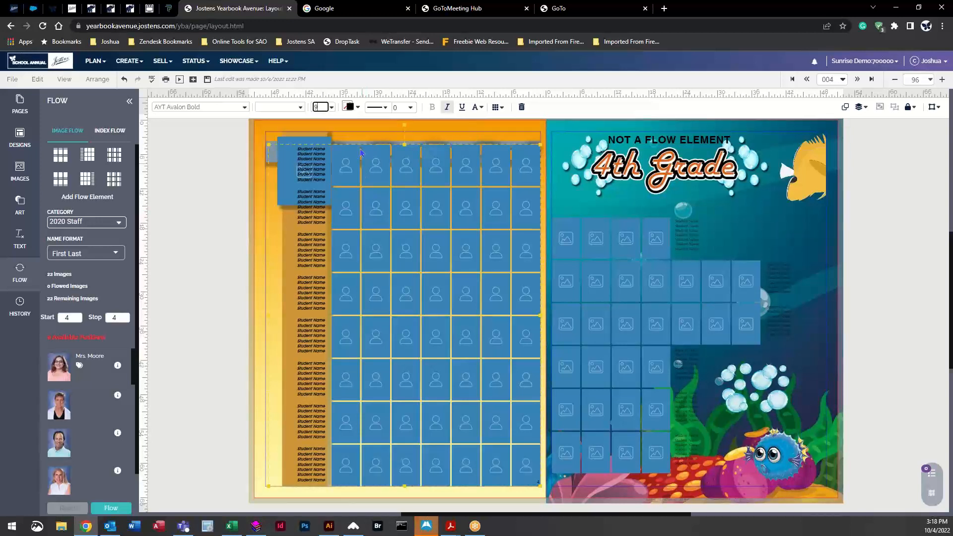
# Step: Color the student names in page 4's portrait grid with a deep pink from the Surf palette
pyautogui.click(356, 107)
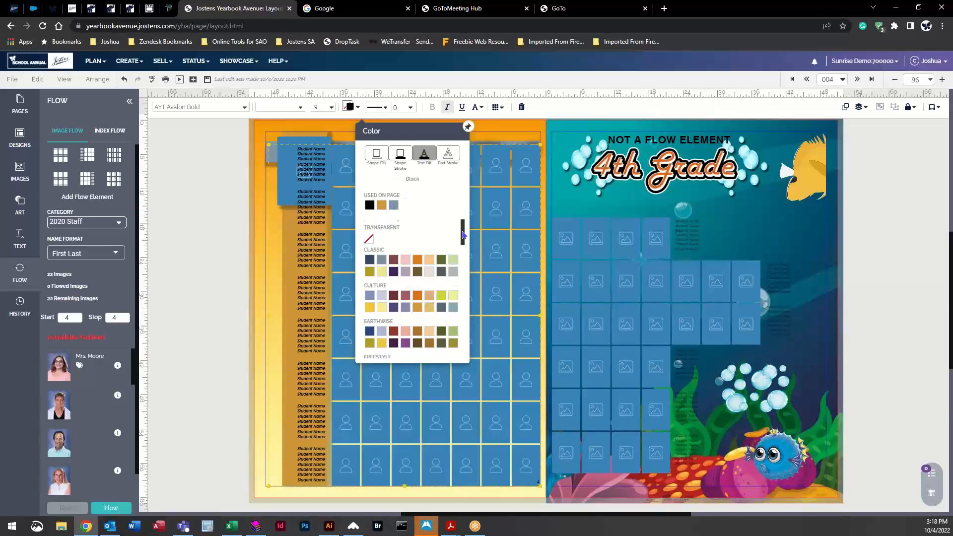
pyautogui.moveTo(462, 235); pyautogui.dragTo(462, 327)
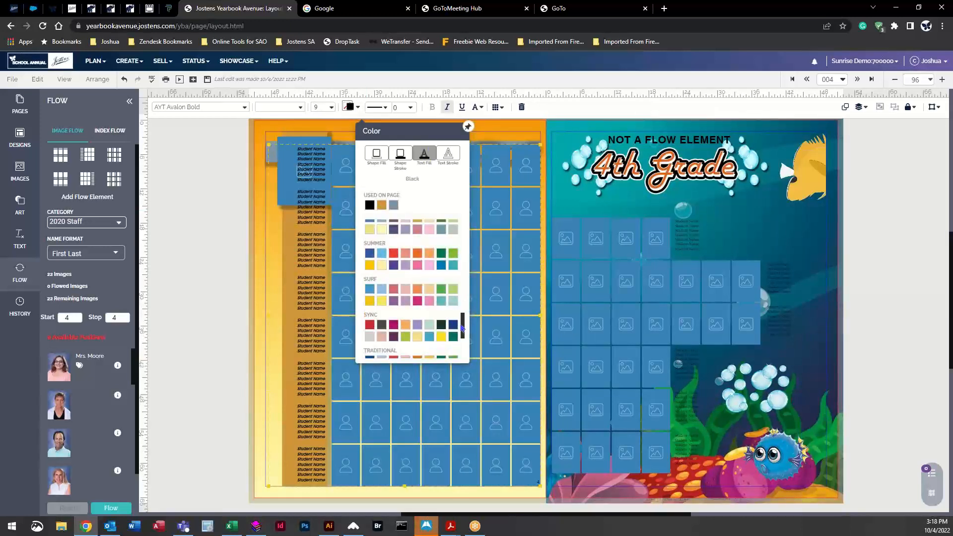
pyautogui.click(417, 302)
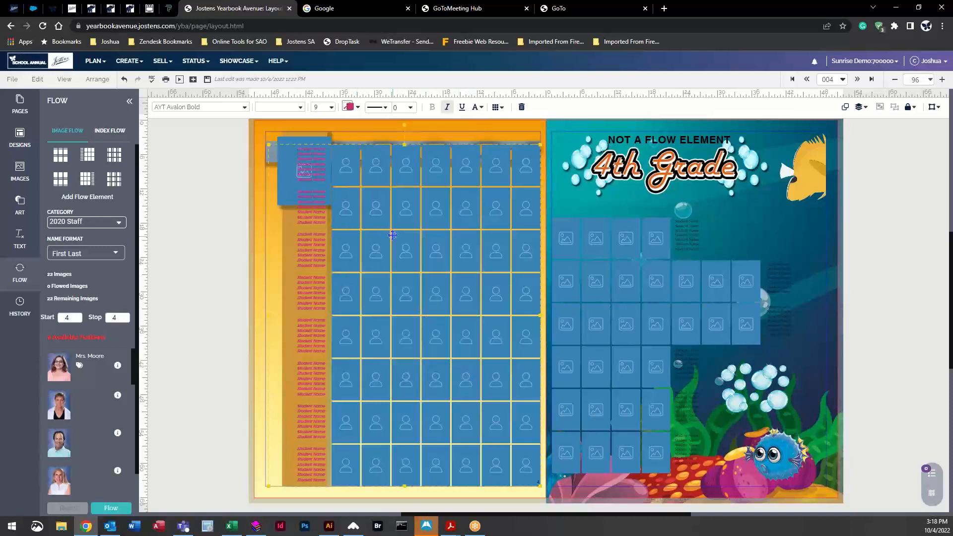
# Step: Outline the portraits in page 4's grid with a solid line stroke 3 pt thick
pyautogui.click(385, 107)
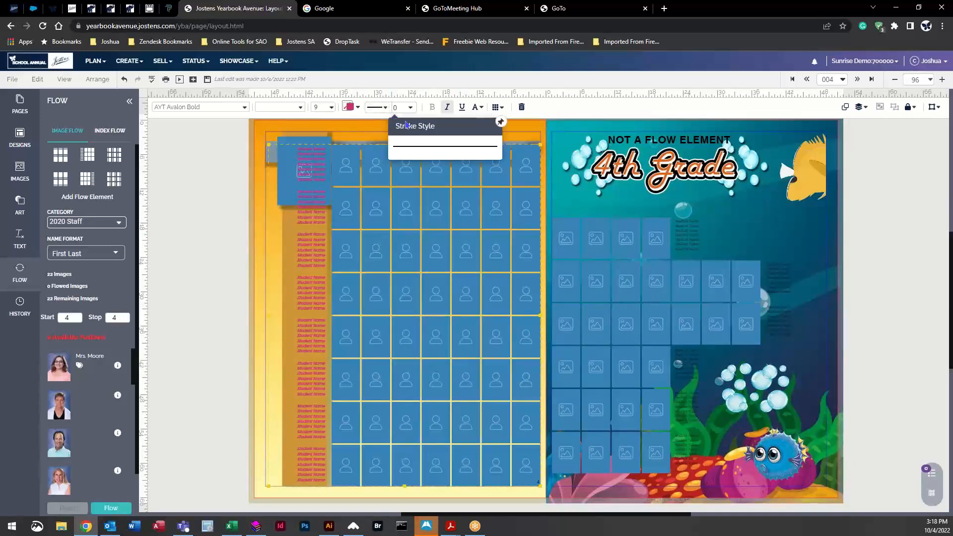
pyautogui.click(446, 147)
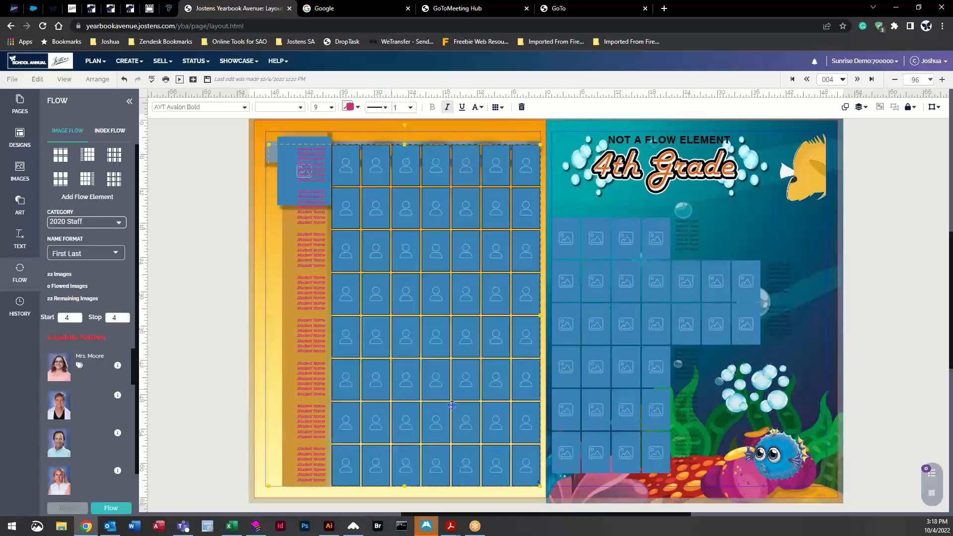
pyautogui.click(410, 108)
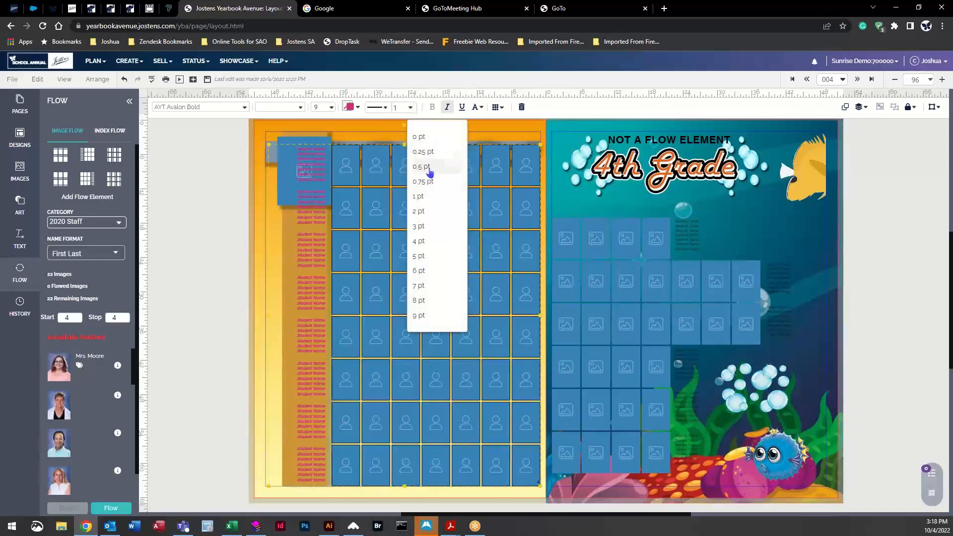
pyautogui.click(428, 228)
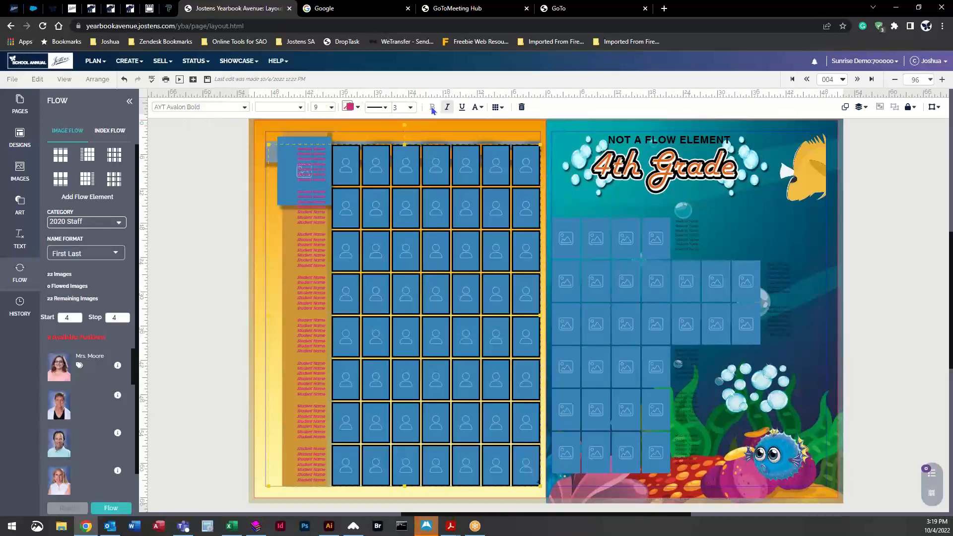
pyautogui.click(484, 111)
# Step: Open the flow options for page 4's portrait grid and move the dialog clear of the portraits
pyautogui.click(504, 110)
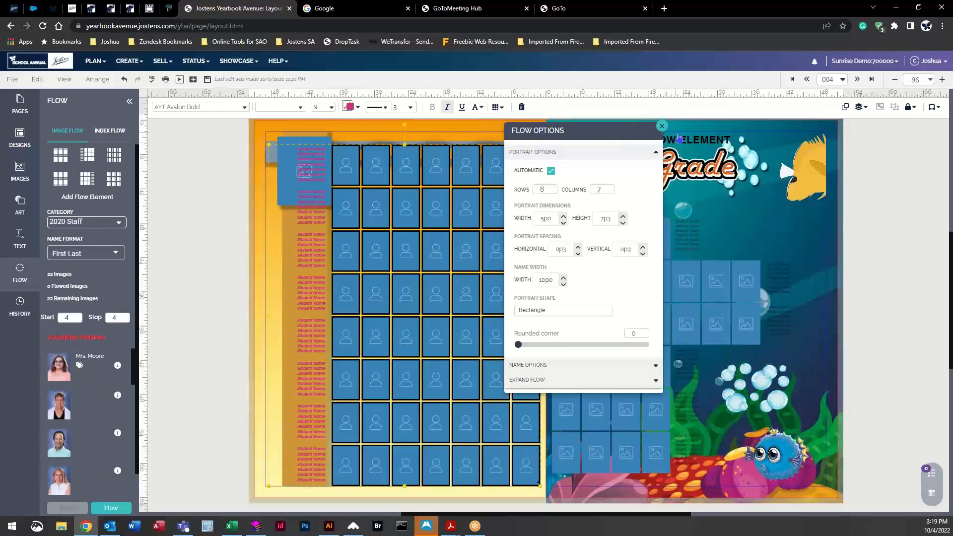
pyautogui.moveTo(600, 130); pyautogui.dragTo(649, 139)
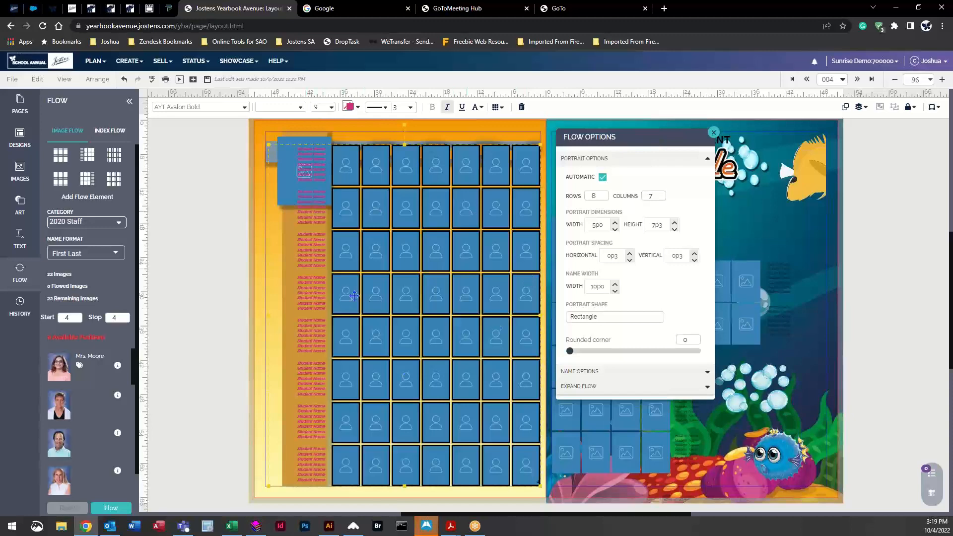
pyautogui.moveTo(655, 141); pyautogui.dragTo(612, 131)
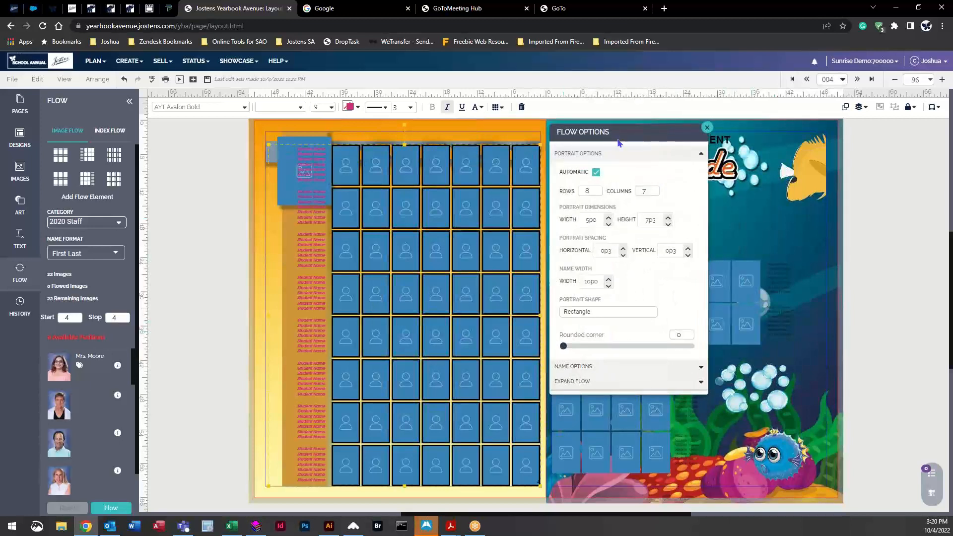
# Step: Try reducing the grid to 4 rows with automatic sizing on, and set it back to 8 rows
pyautogui.click(597, 193)
pyautogui.click(598, 193)
pyautogui.click(597, 193)
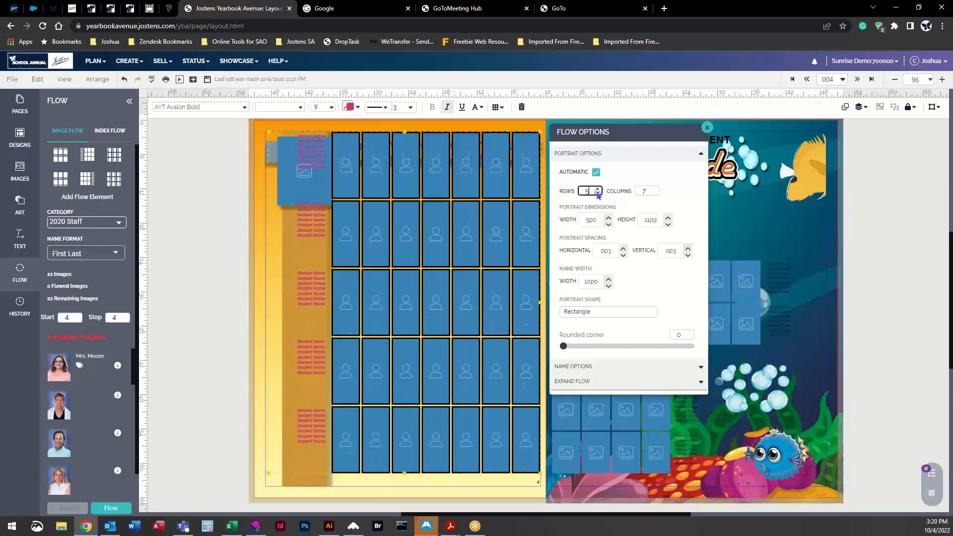
pyautogui.click(597, 194)
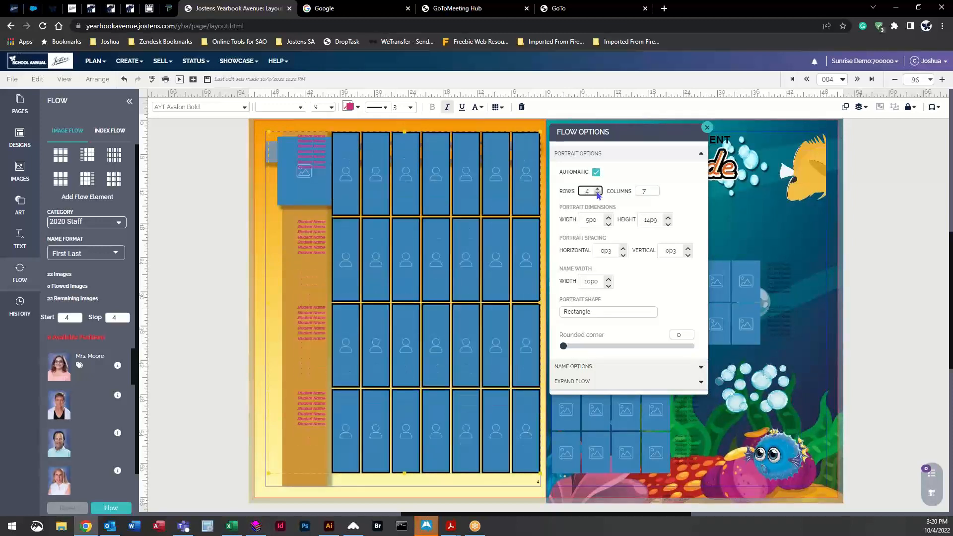
pyautogui.click(598, 189)
pyautogui.click(598, 189)
pyautogui.click(599, 189)
pyautogui.click(598, 189)
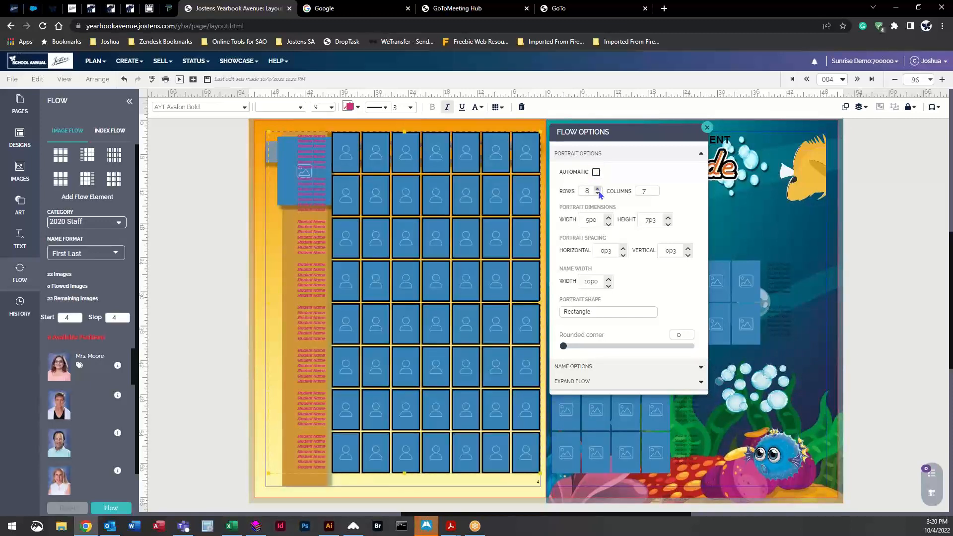
# Step: Turn off automatic sizing and set the grid to 5 rows and 7 columns after trying 5 columns
pyautogui.click(598, 194)
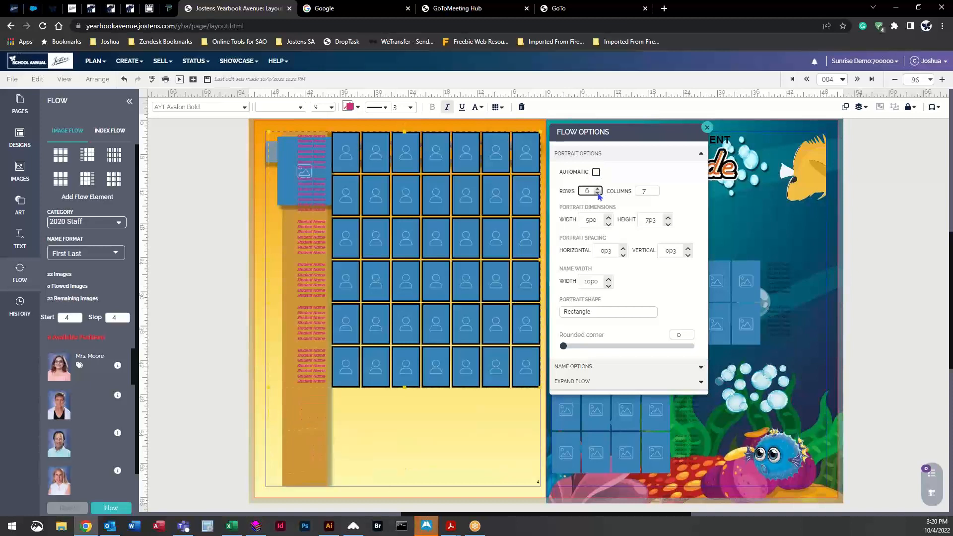
pyautogui.click(598, 194)
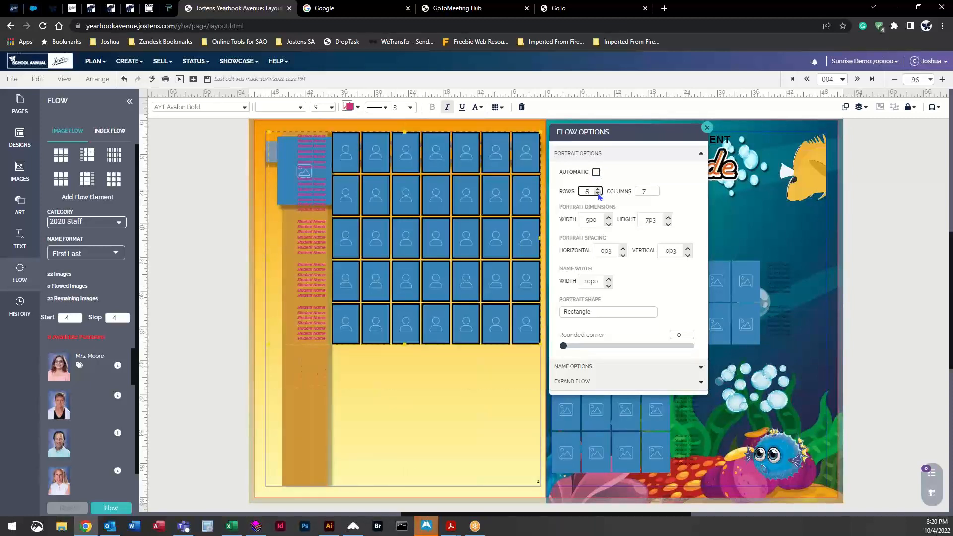
pyautogui.click(654, 194)
pyautogui.click(654, 194)
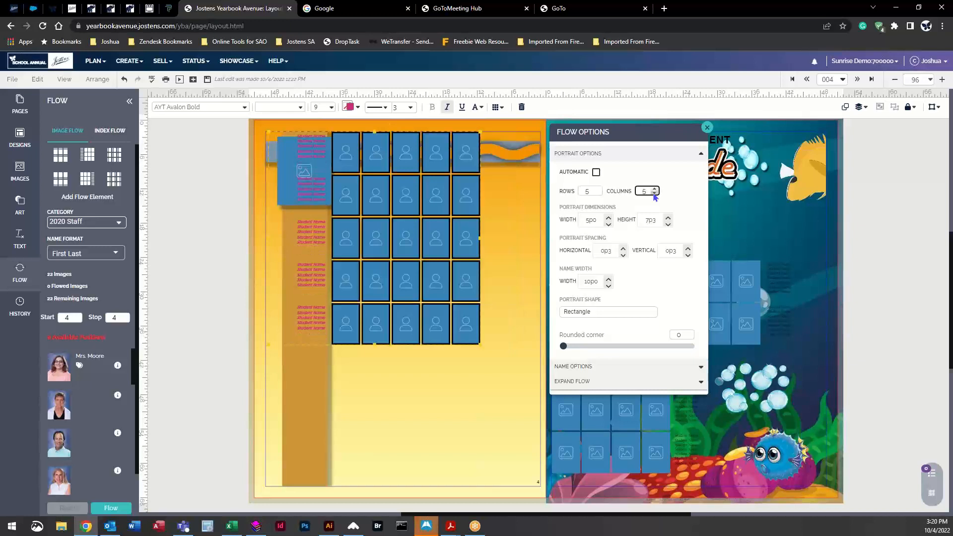
pyautogui.click(655, 189)
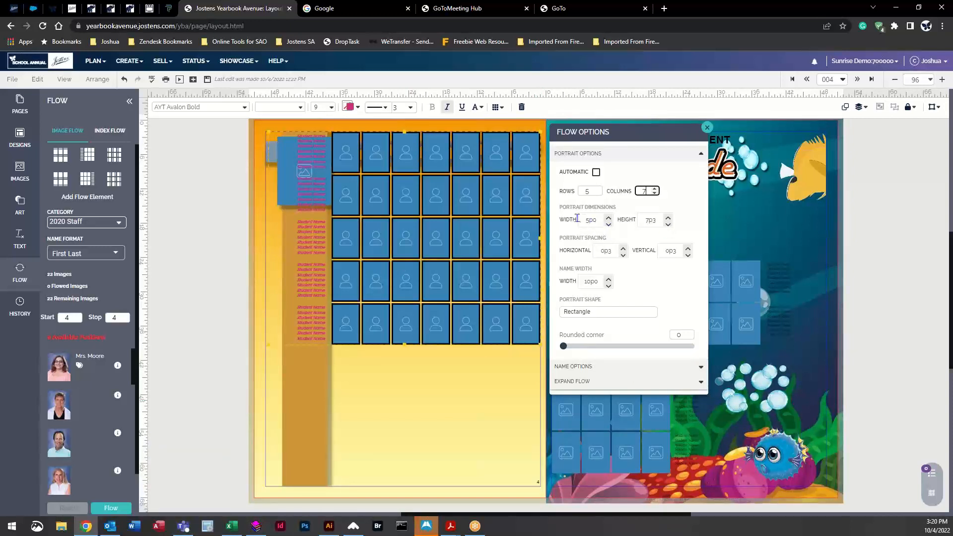
# Step: Try larger portrait dimensions, including a height of 8p3, and set them back to 5p0 by 7p3
pyautogui.click(607, 217)
pyautogui.click(668, 217)
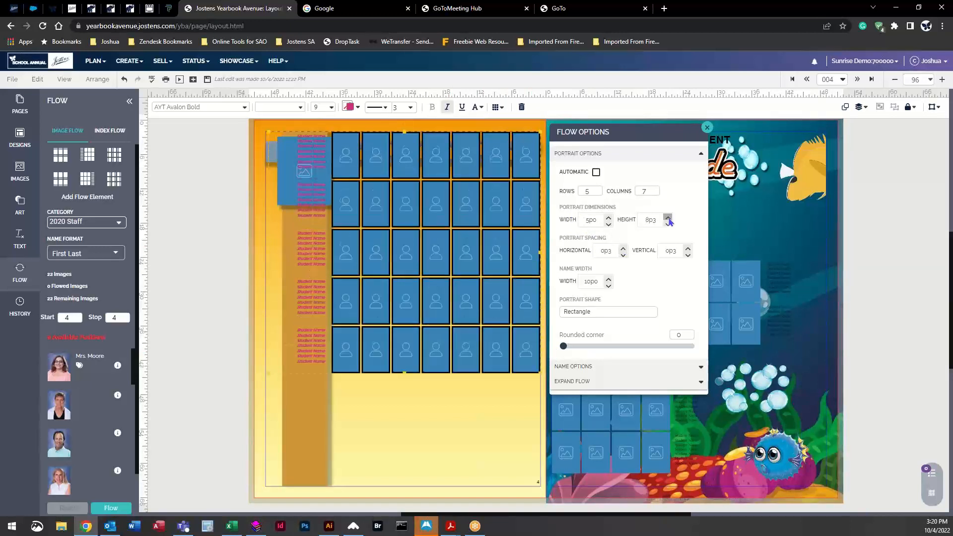
pyautogui.click(668, 218)
pyautogui.click(668, 224)
pyautogui.click(668, 224)
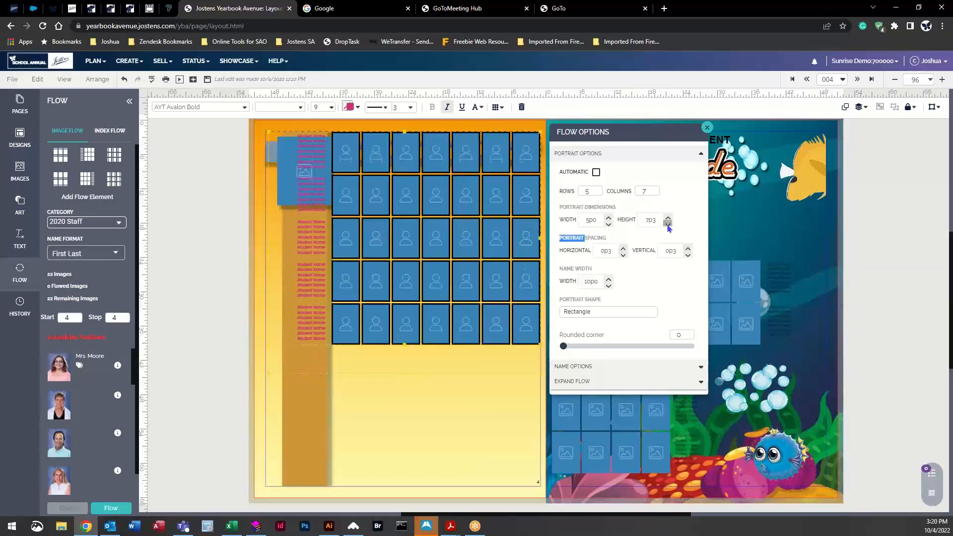
# Step: Set page 4's portrait grid to 6 rows and 6 columns with a name width of 9p0
pyautogui.click(654, 193)
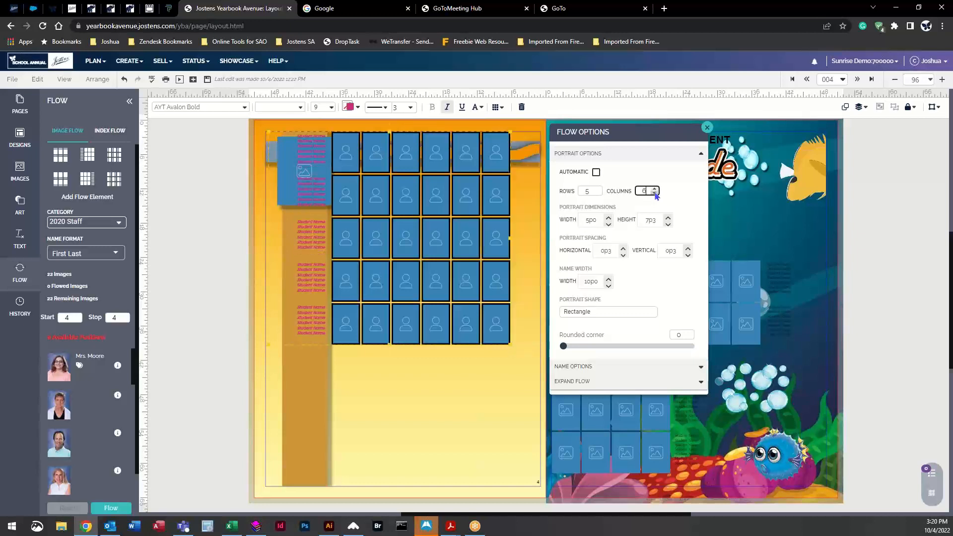
pyautogui.click(596, 189)
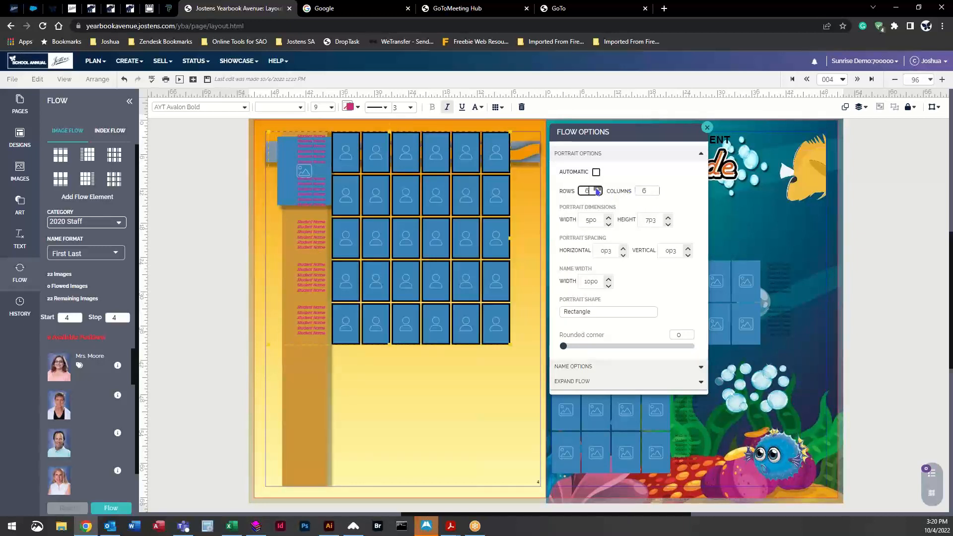
pyautogui.click(609, 218)
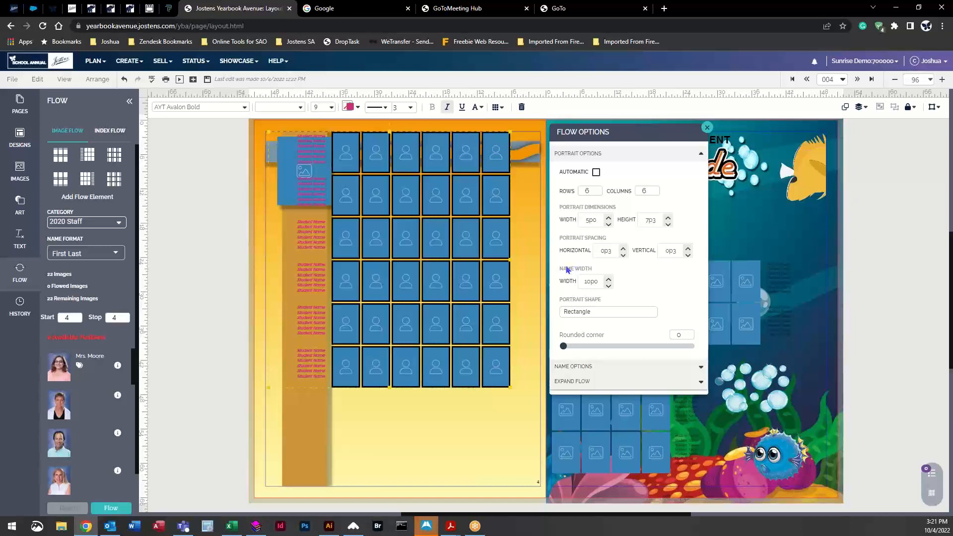
pyautogui.click(608, 285)
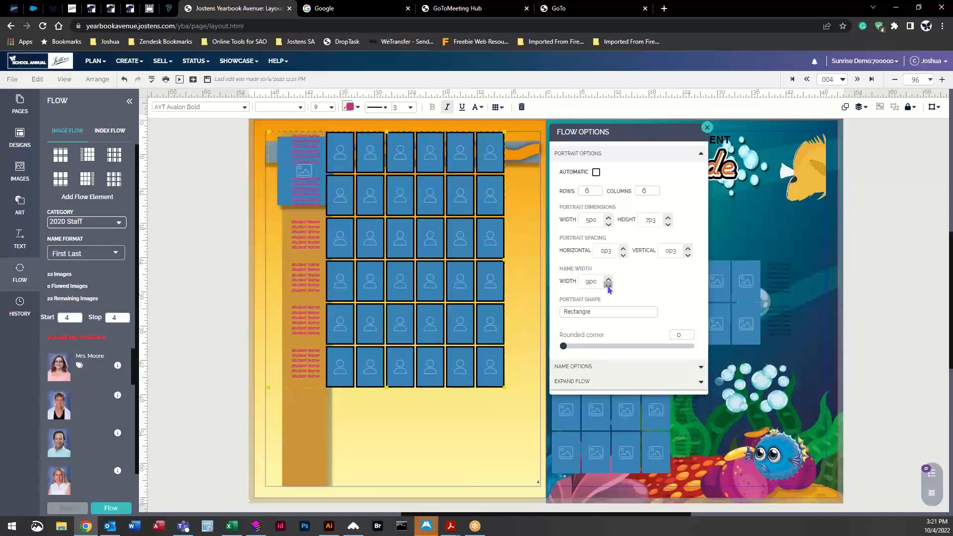
# Step: Set horizontal and vertical portrait spacing to 1p3, keeping the portrait width at 5p0 after trying 6p0
pyautogui.click(608, 218)
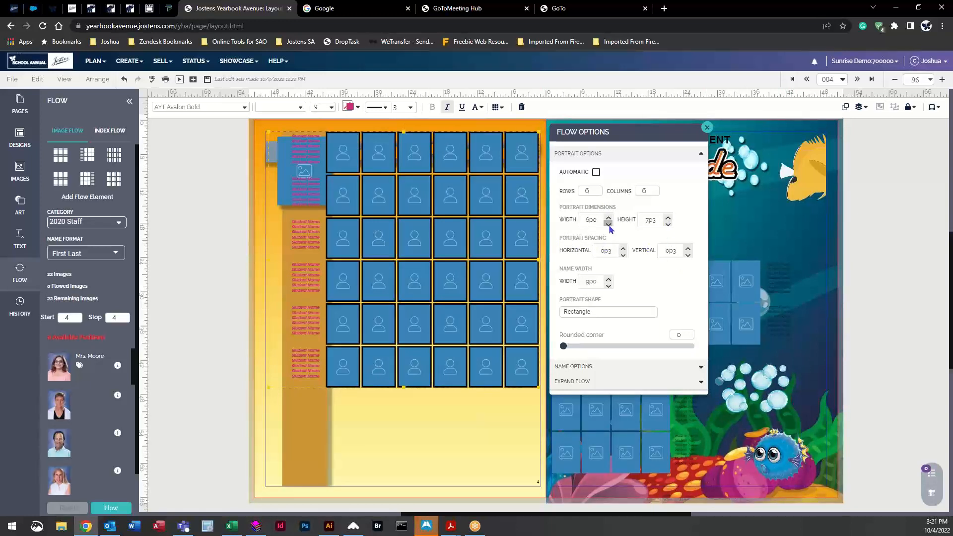
pyautogui.click(623, 247)
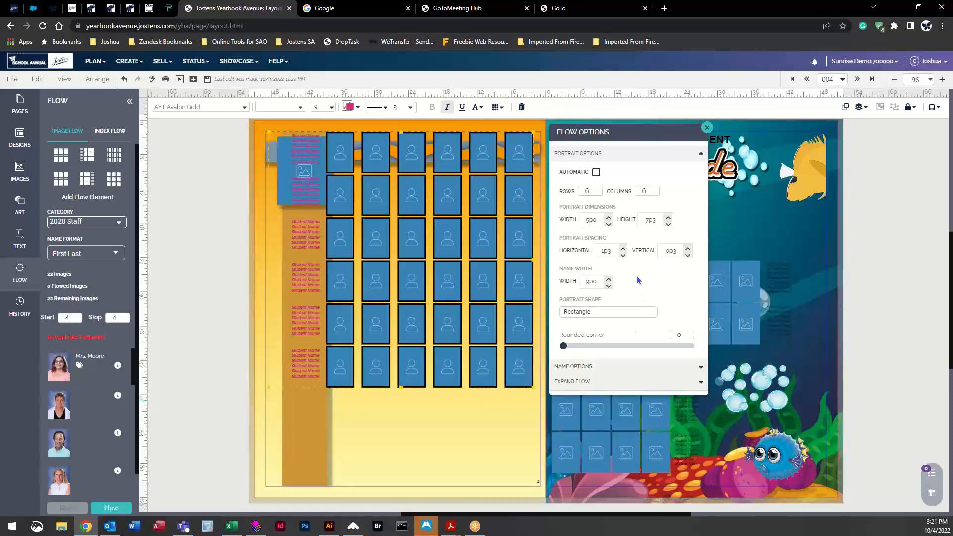
pyautogui.click(687, 247)
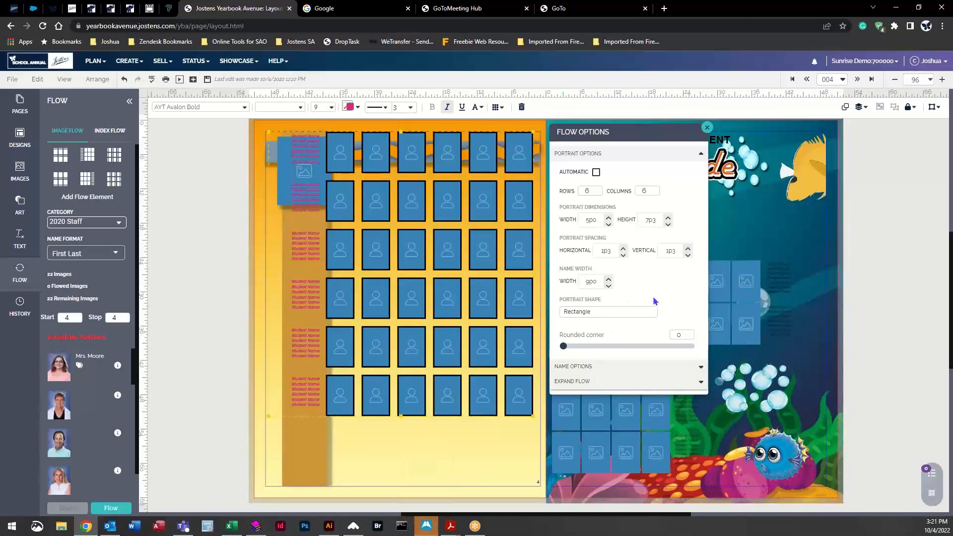
# Step: Try the Circle and Pentagon portrait shapes on the grid and return the shape to Rectangle
pyautogui.click(579, 314)
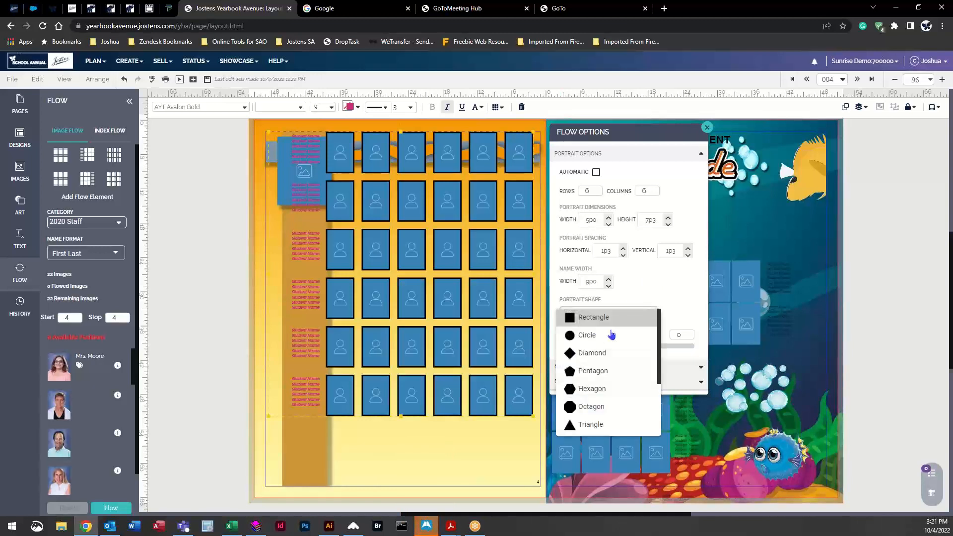
pyautogui.click(595, 318)
pyautogui.click(598, 313)
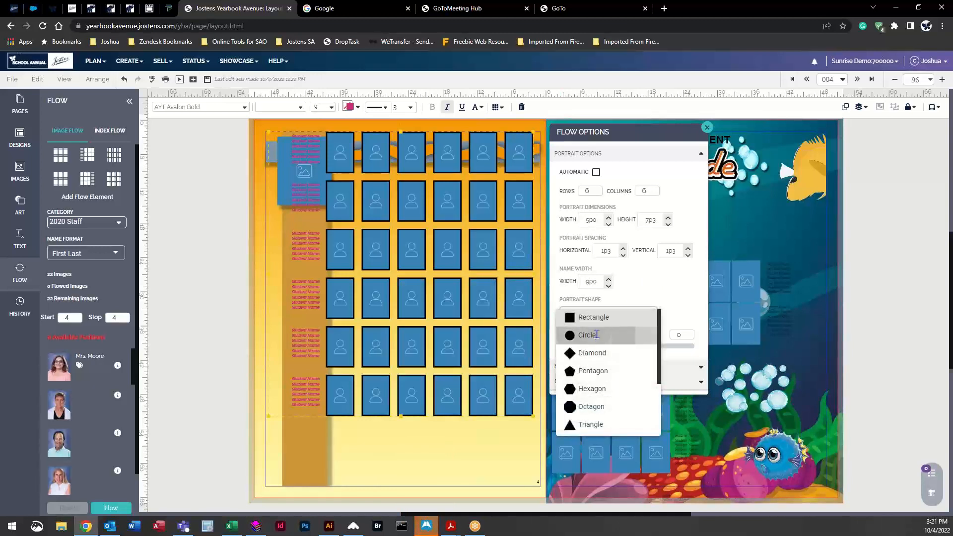
pyautogui.click(600, 334)
pyautogui.click(601, 315)
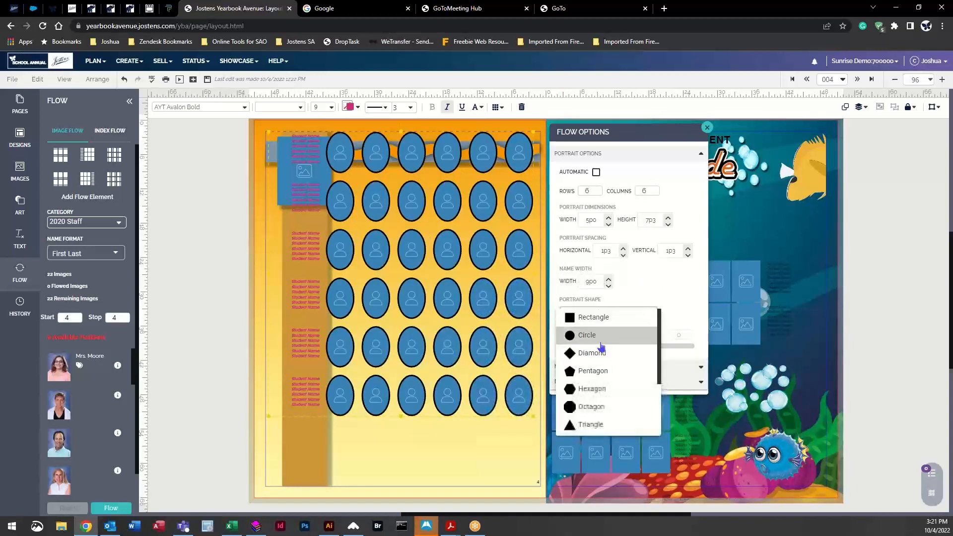
pyautogui.click(603, 374)
pyautogui.click(614, 315)
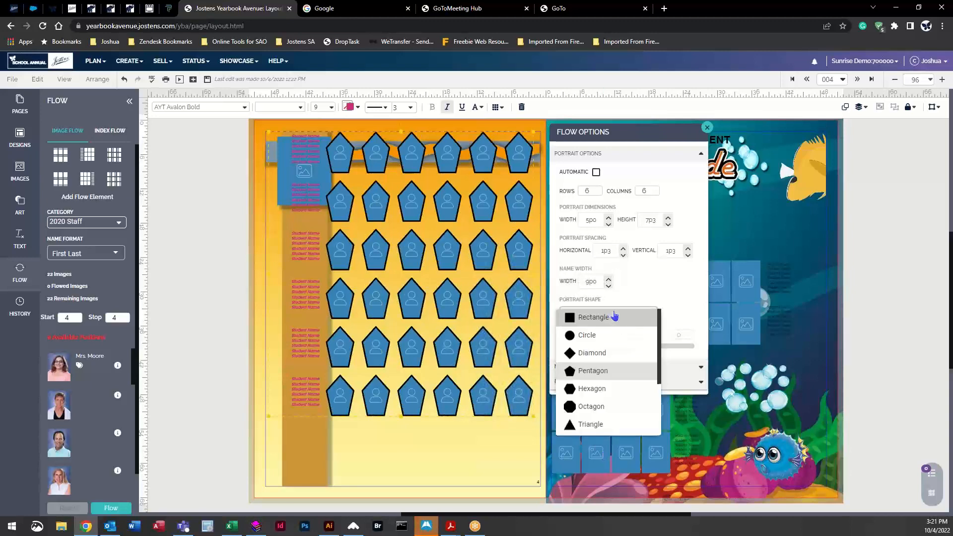
pyautogui.click(595, 317)
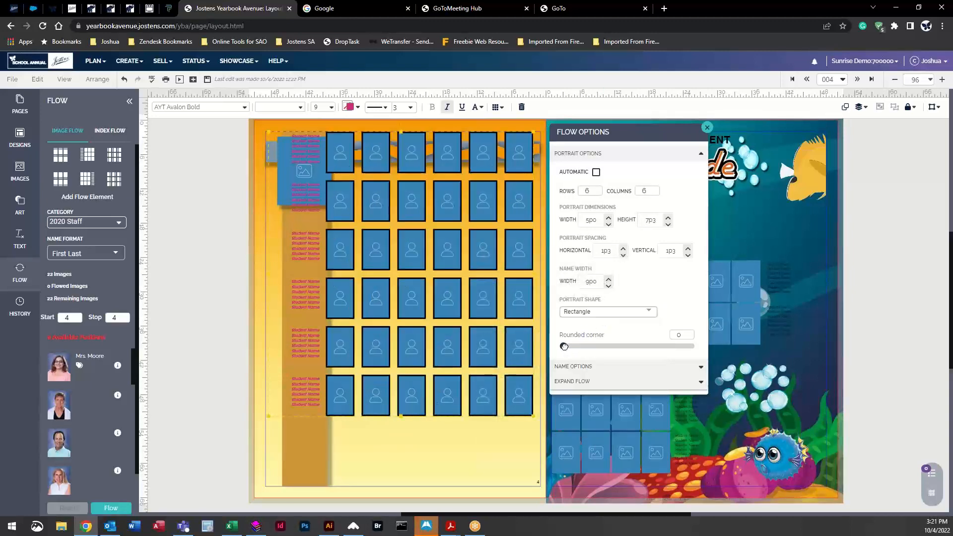
# Step: Round the portrait corners to 8 and move the grid down below page 4's wavy banner
pyautogui.moveTo(564, 346); pyautogui.dragTo(593, 347)
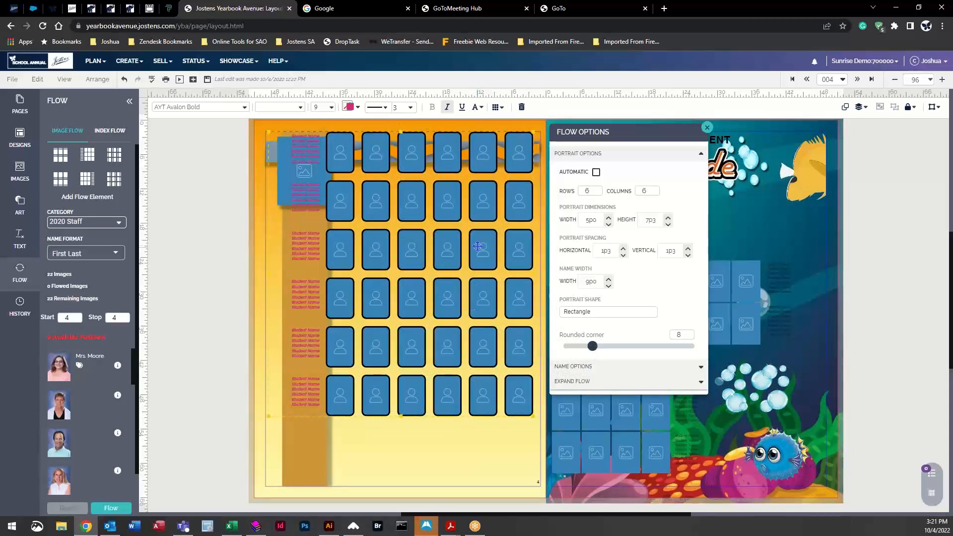
pyautogui.moveTo(477, 247); pyautogui.dragTo(480, 313)
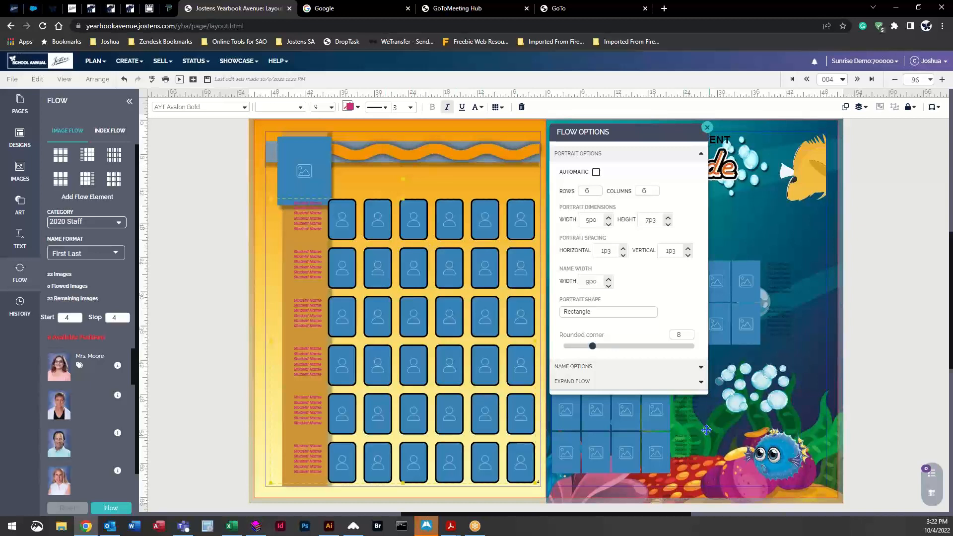
pyautogui.click(707, 128)
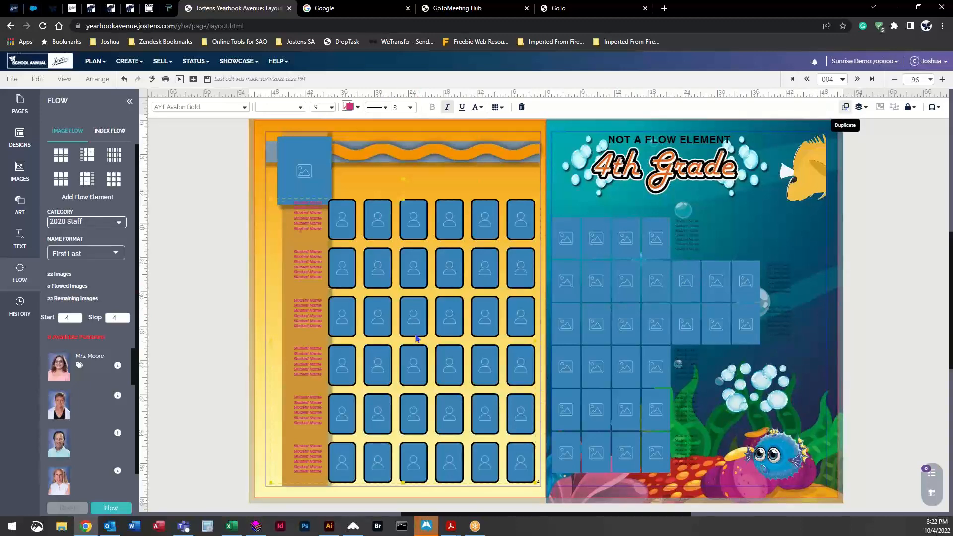
# Step: Place the portrait grid's duplicate on page 5 and set its name positioning to Names on Right - Horizontal
pyautogui.moveTo(419, 276); pyautogui.dragTo(686, 274)
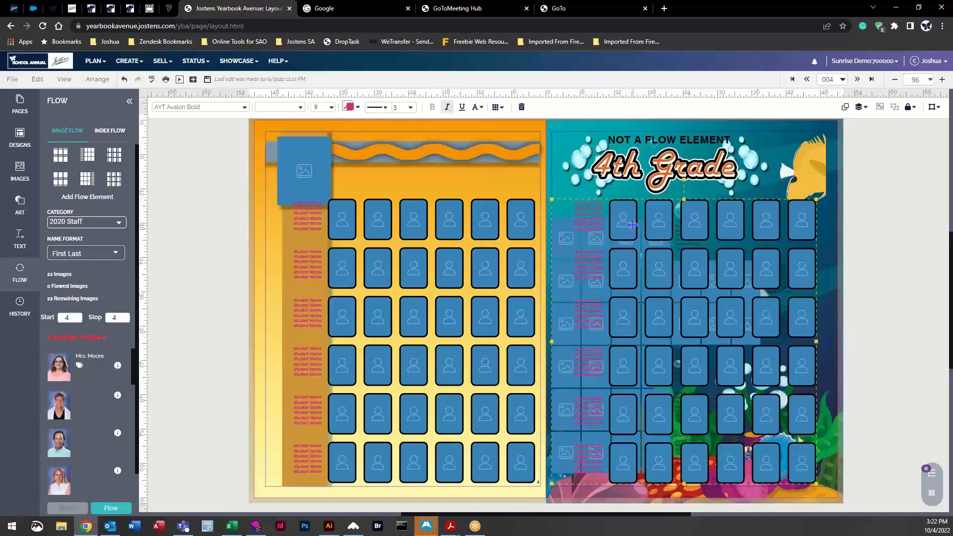
pyautogui.click(498, 108)
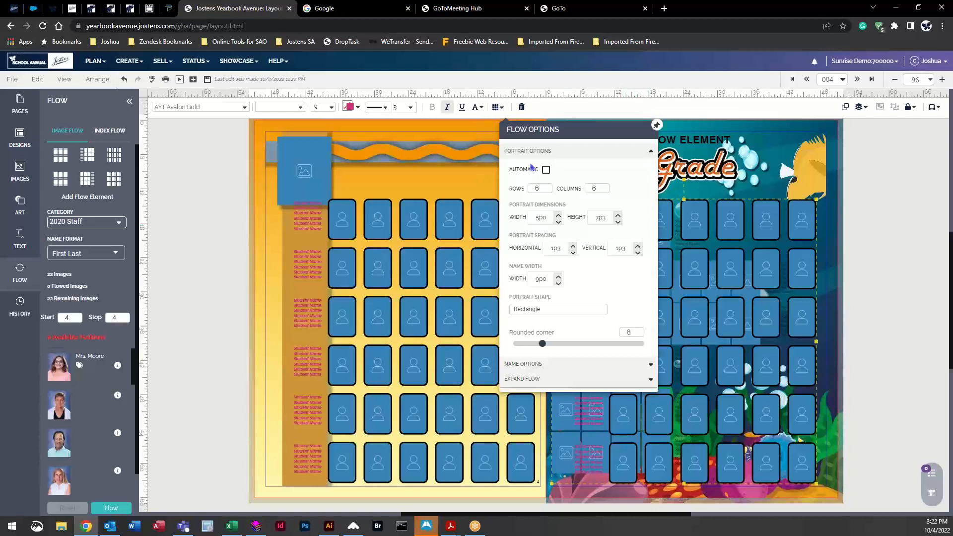
pyautogui.click(559, 362)
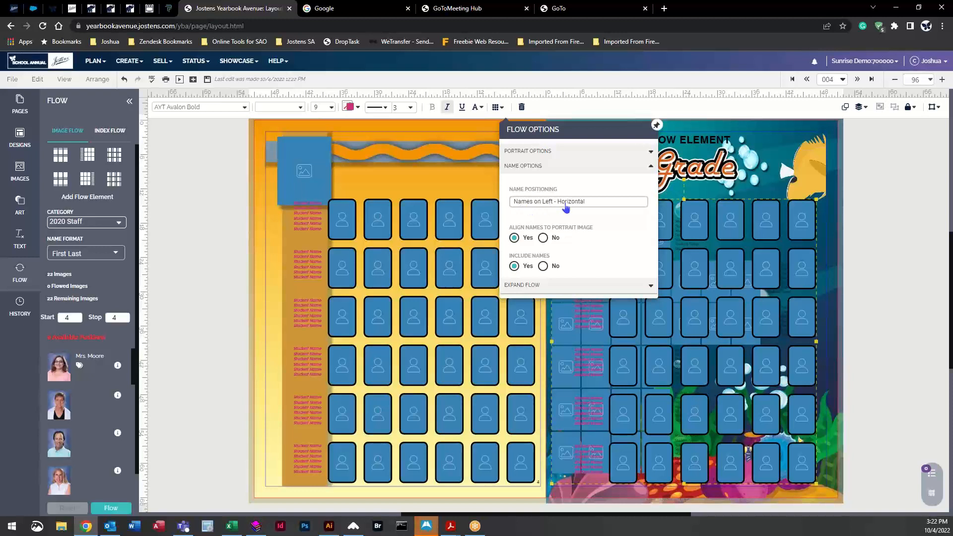
pyautogui.click(566, 207)
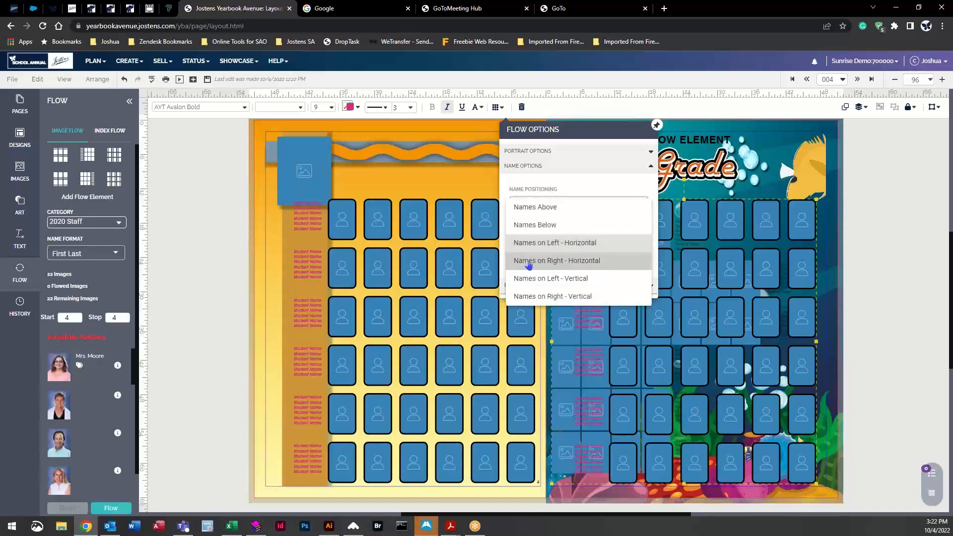
pyautogui.click(581, 262)
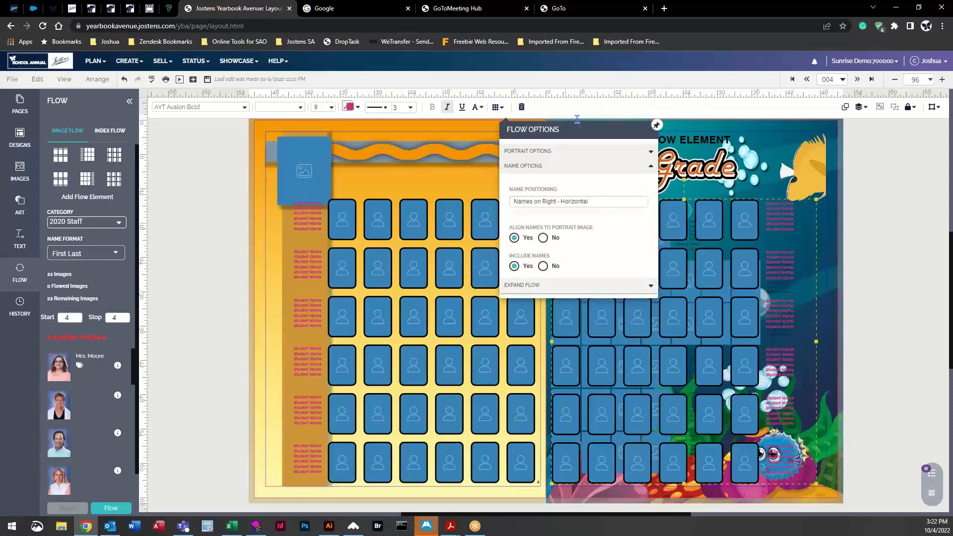
pyautogui.click(498, 107)
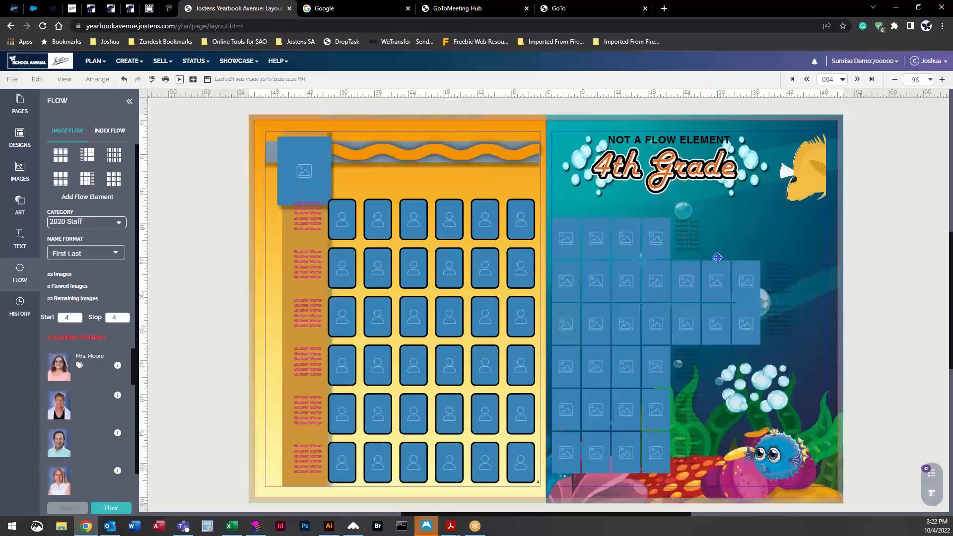
# Step: Examine the separate image boxes on the 4th Grade page that are not part of a flow element
pyautogui.click(569, 242)
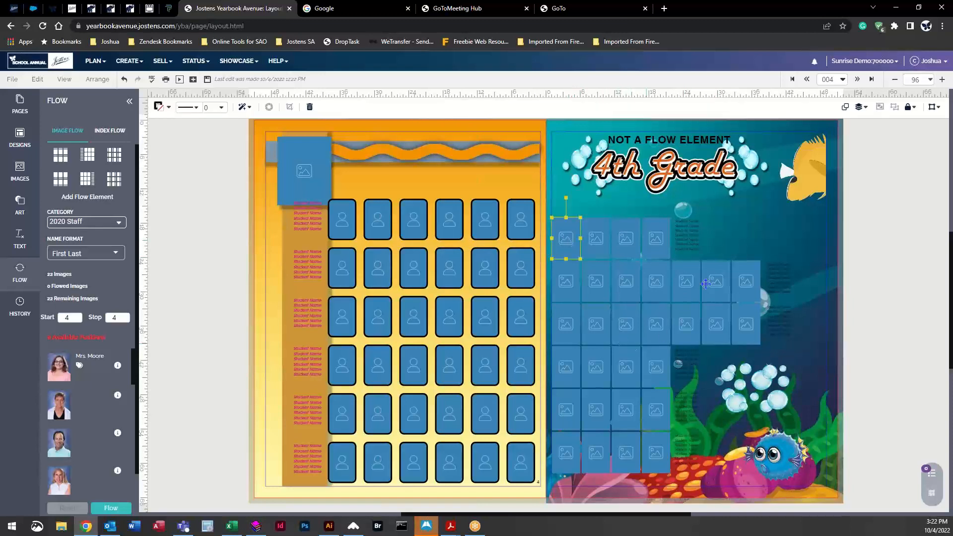
pyautogui.click(605, 244)
pyautogui.click(621, 245)
pyautogui.click(663, 244)
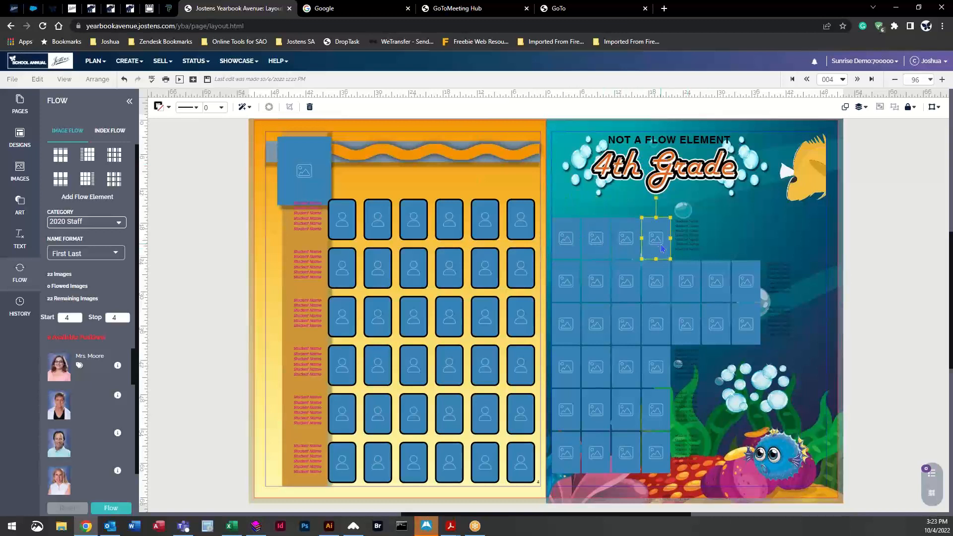
pyautogui.click(696, 283)
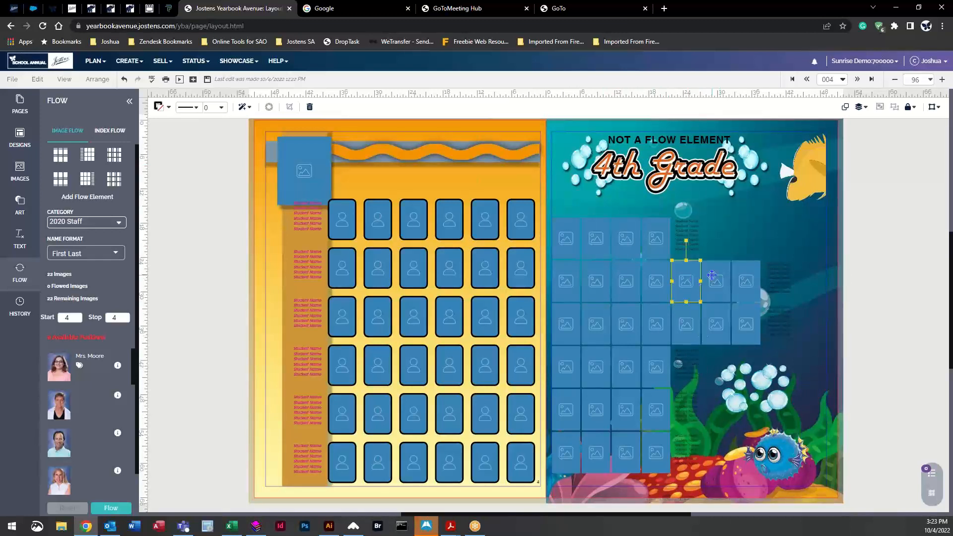
pyautogui.click(712, 277)
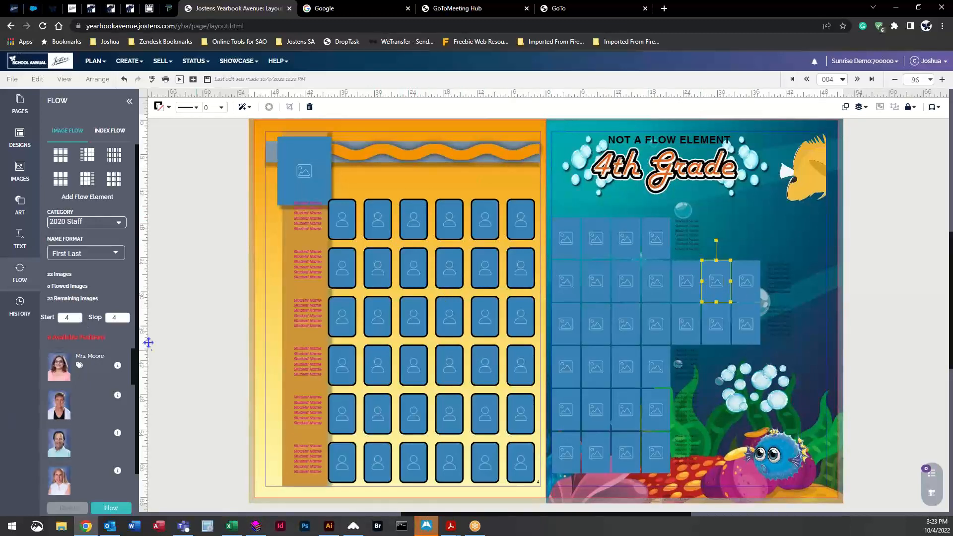
# Step: Keep the 2020 Staff category selected, save the spread and flow the staff portraits into page 4's grid
pyautogui.click(331, 220)
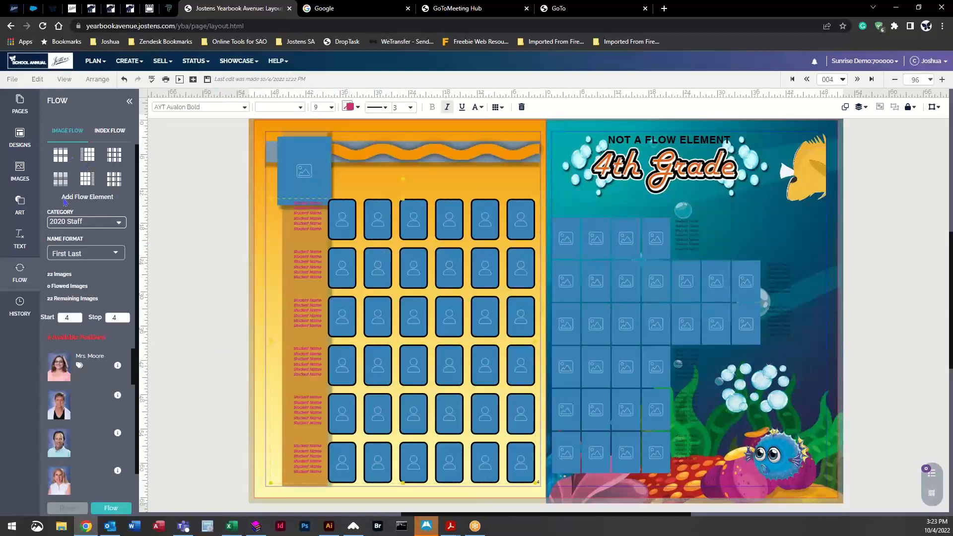
pyautogui.click(70, 226)
pyautogui.click(70, 236)
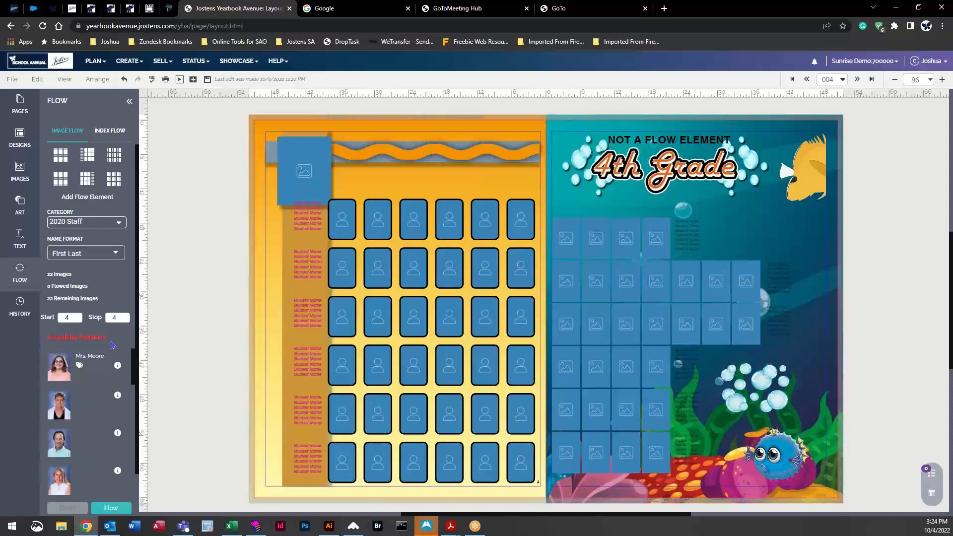
pyautogui.click(207, 79)
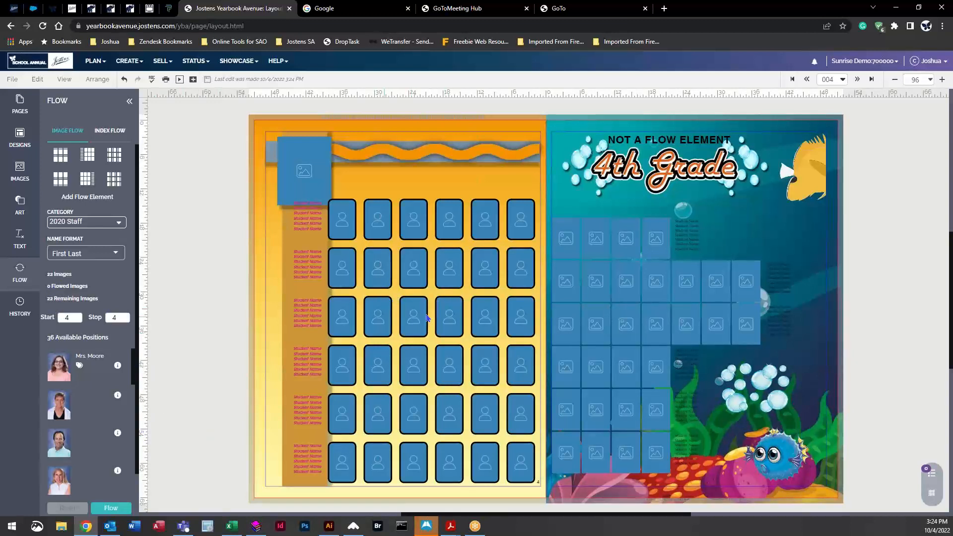
pyautogui.click(98, 510)
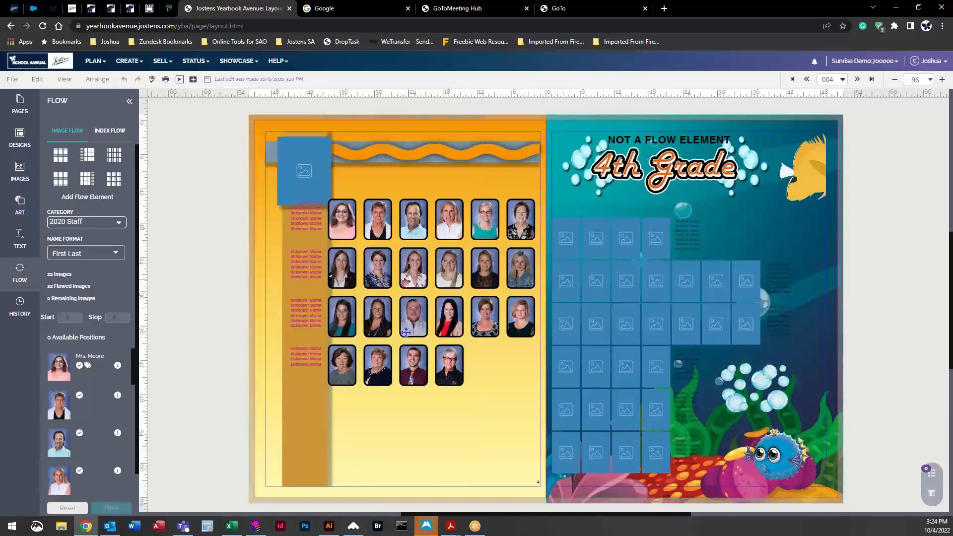
# Step: Nudge the flowed staff grid slightly down and reset the 2020 Staff flow
pyautogui.click(410, 233)
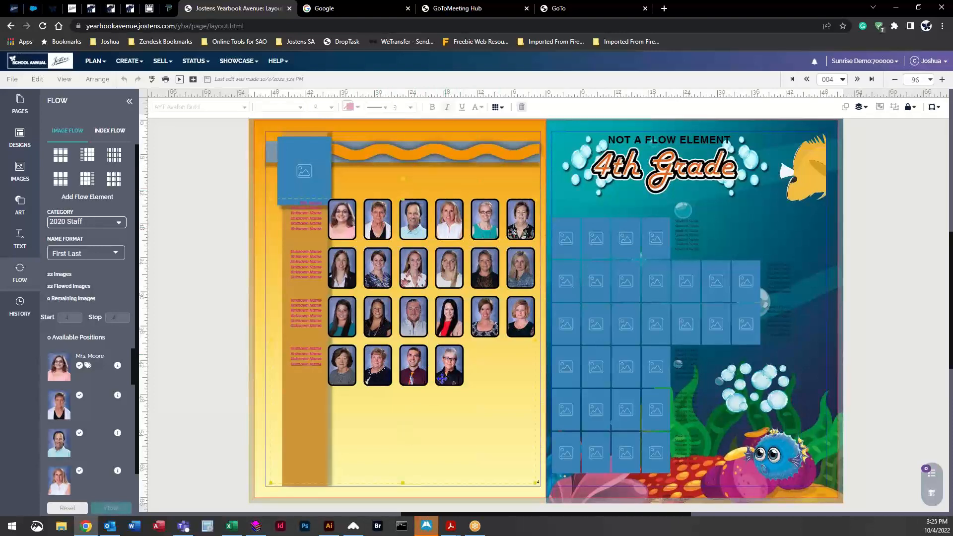
pyautogui.moveTo(461, 459)
pyautogui.mouseDown()
pyautogui.moveTo(457, 479)
pyautogui.moveTo(465, 474)
pyautogui.mouseUp()
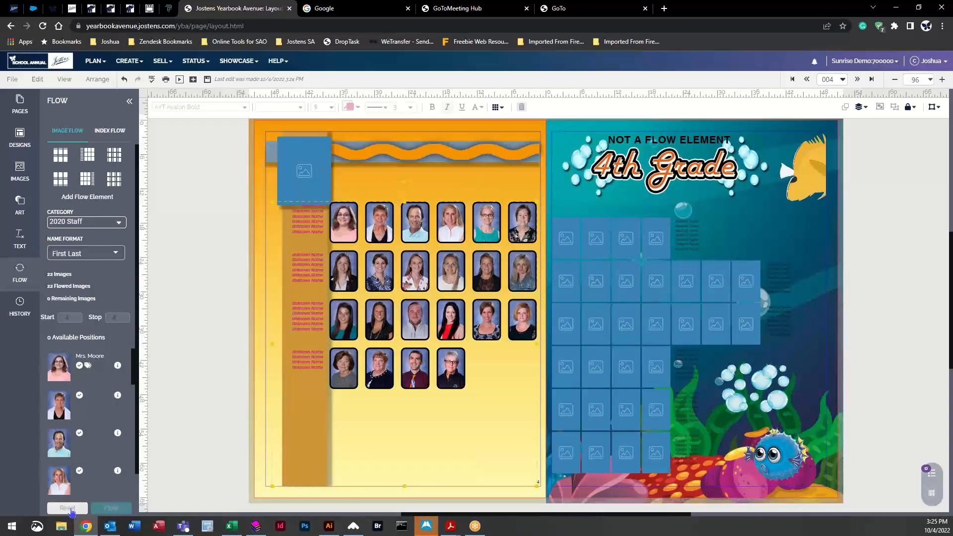
pyautogui.click(69, 509)
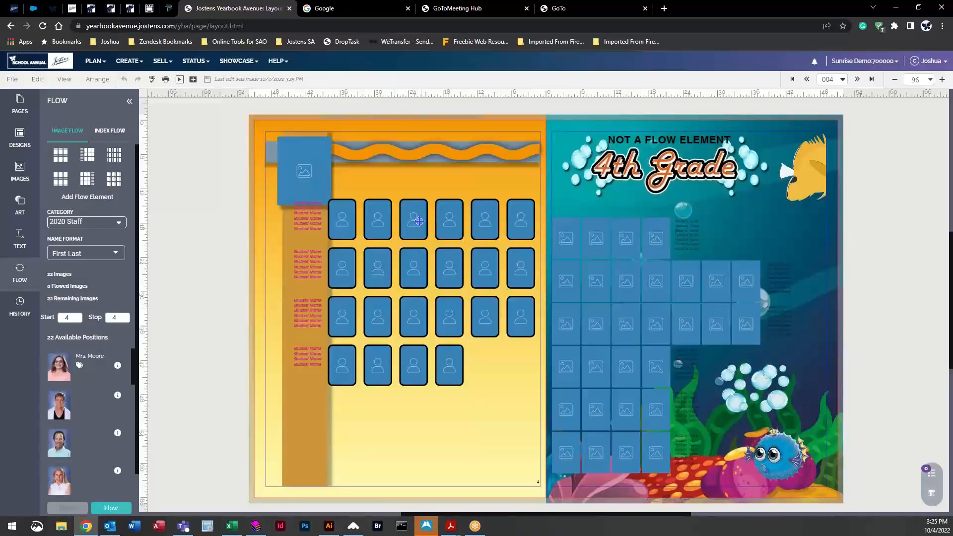
# Step: Edit page 4's portrait grid and turn the last two hidden portrait positions in its fourth row back on
pyautogui.click(420, 222)
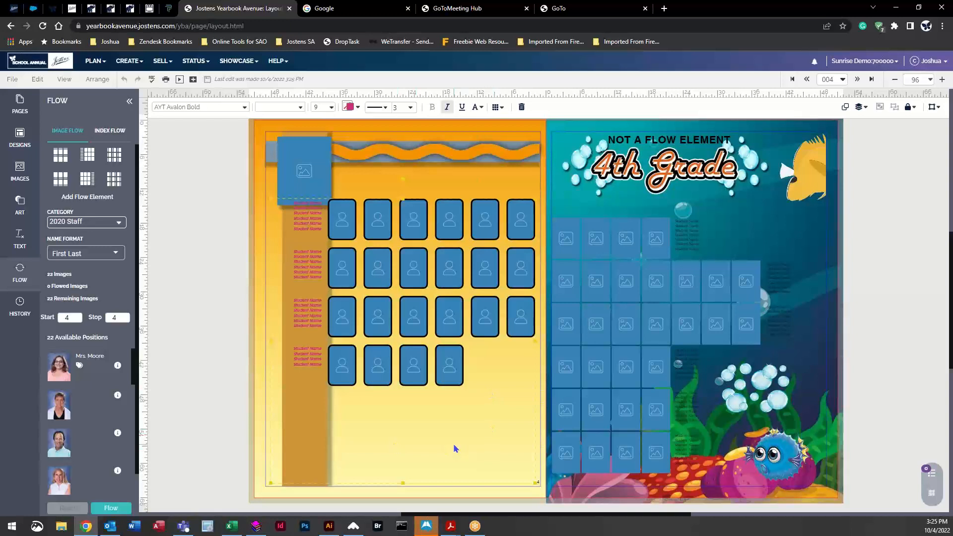
pyautogui.click(449, 365)
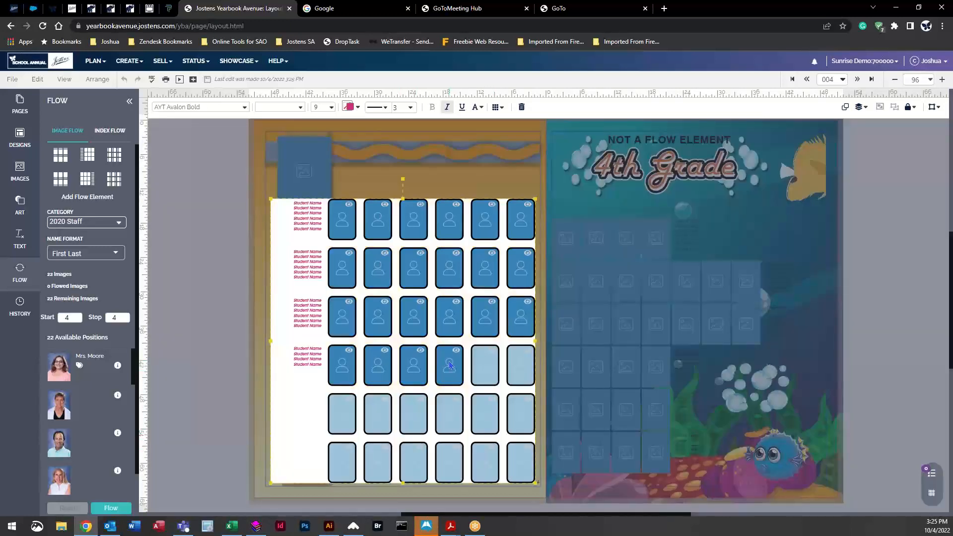
pyautogui.click(493, 355)
pyautogui.click(524, 357)
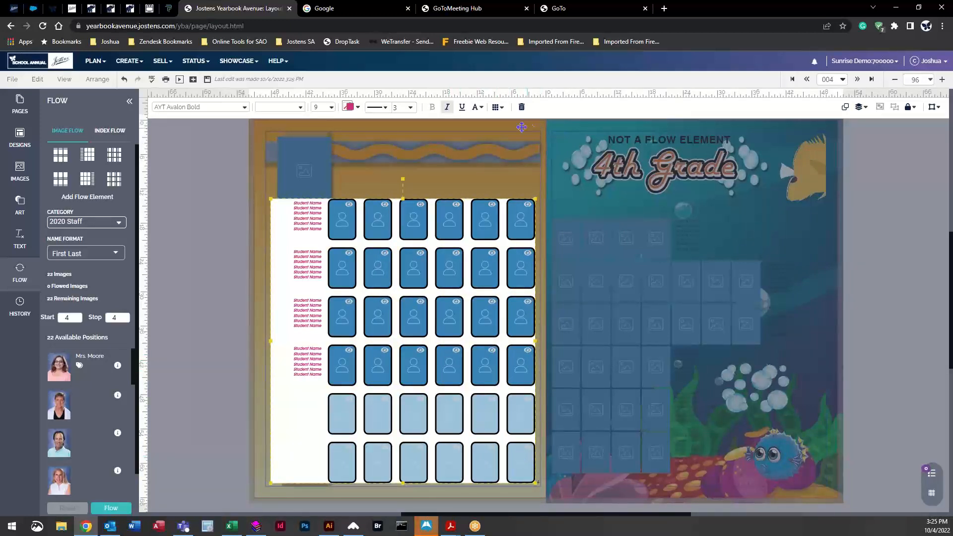
# Step: Reduce page 4's portrait grid to 4 rows
pyautogui.click(497, 107)
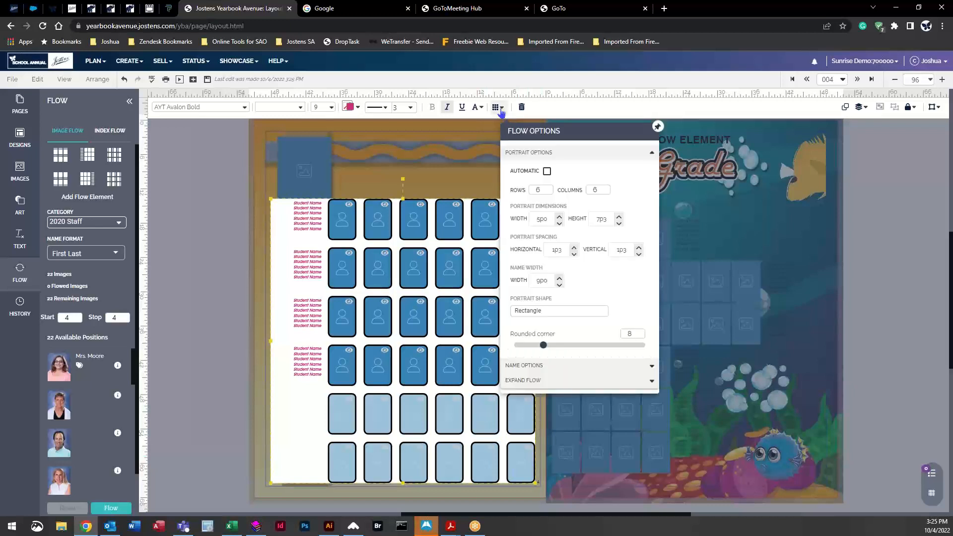
pyautogui.click(548, 192)
pyautogui.click(548, 192)
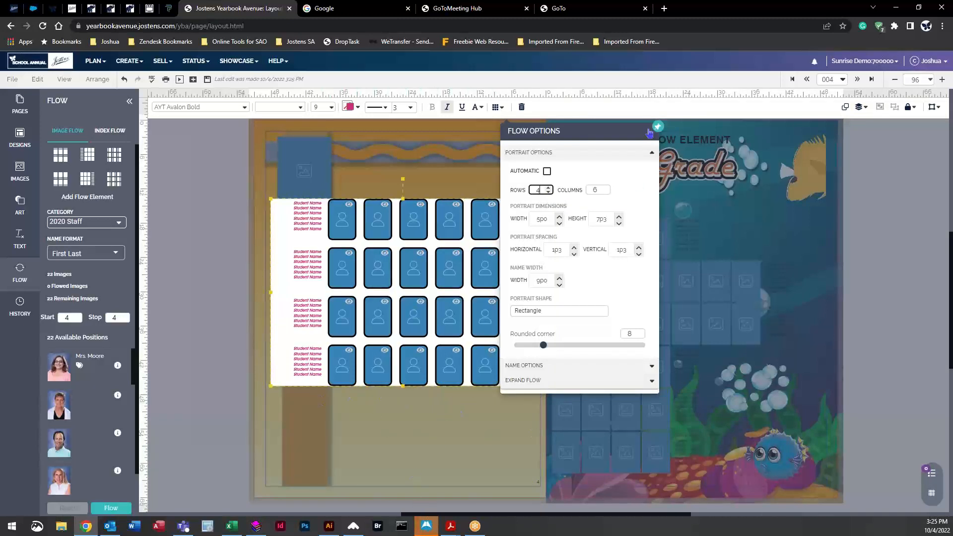
pyautogui.click(498, 107)
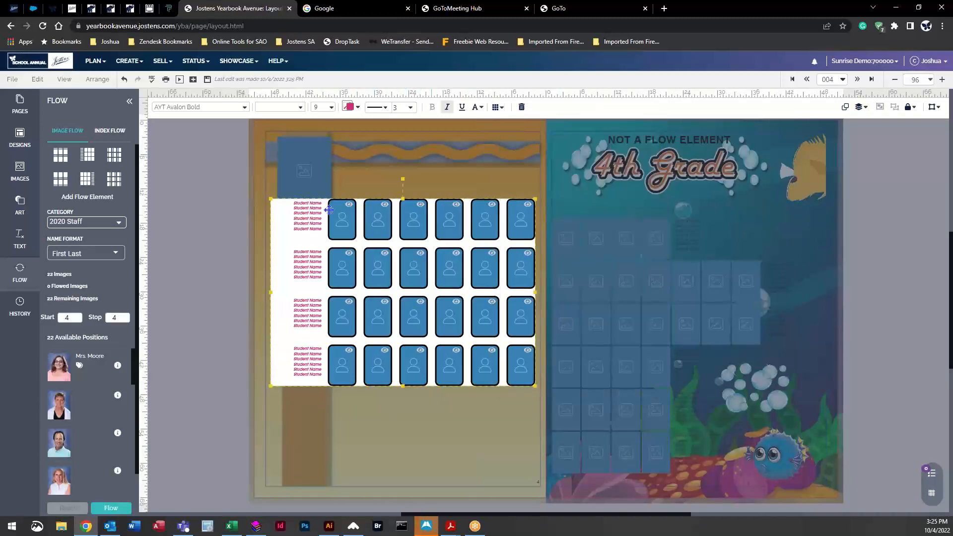
# Step: Finish editing the grid and flow the 2020 Staff portraits into it, saving the changes first
pyautogui.click(218, 251)
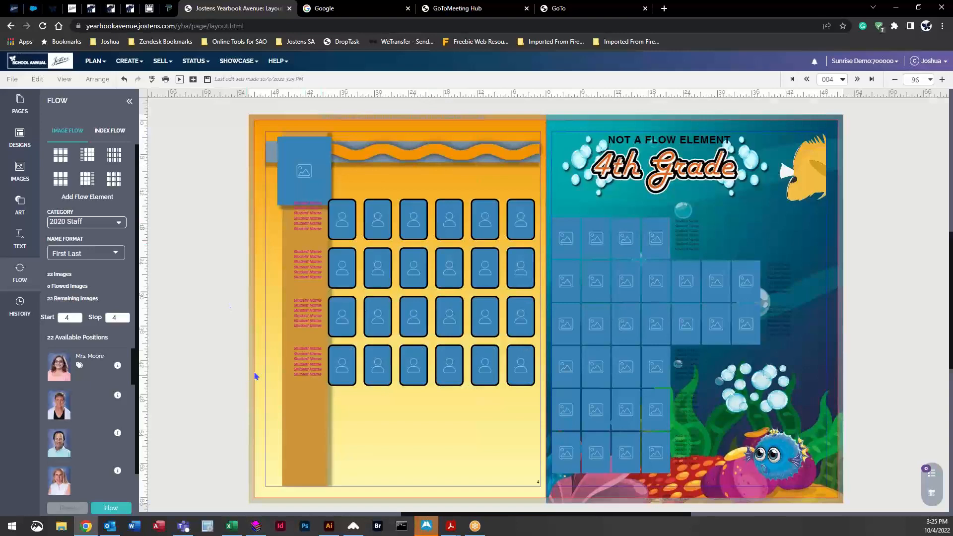
pyautogui.click(109, 509)
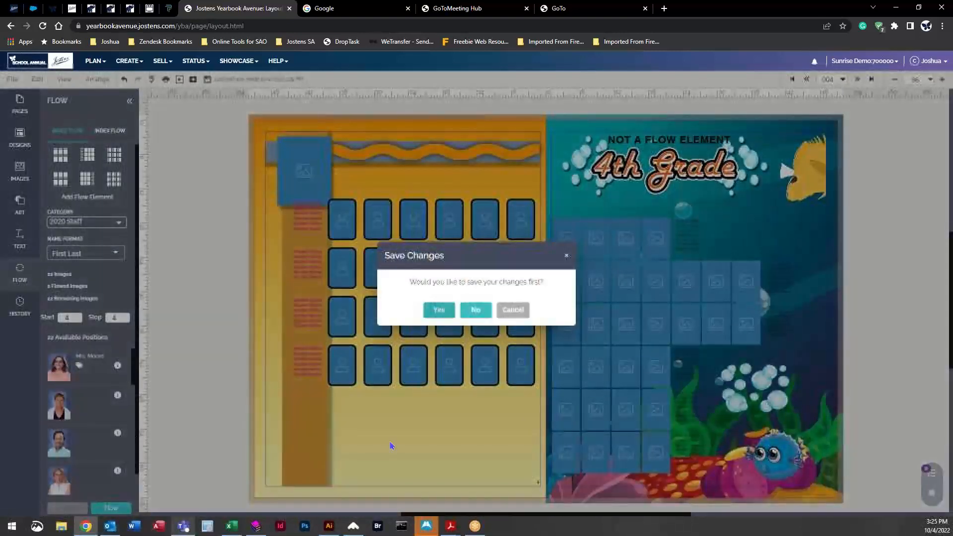
pyautogui.click(445, 313)
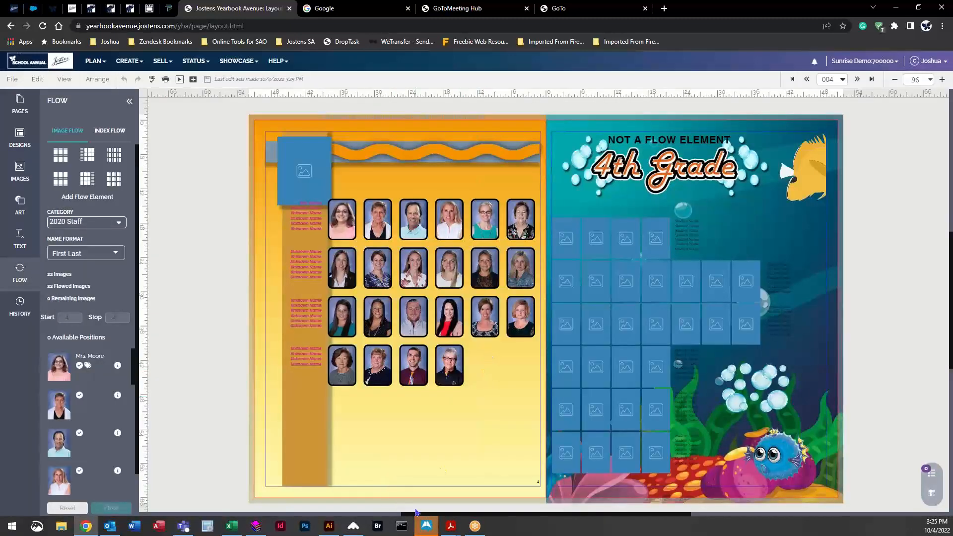
# Step: Move the flowed staff portraits lower on page 4, leaving space beneath the wavy banner, and save the spread
pyautogui.moveTo(401, 223); pyautogui.dragTo(405, 331)
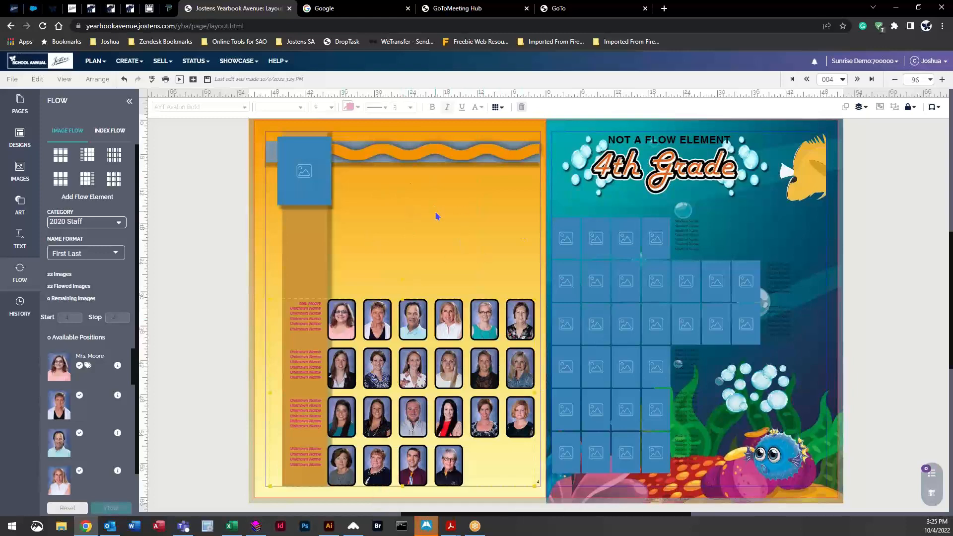
pyautogui.moveTo(448, 318); pyautogui.dragTo(446, 278)
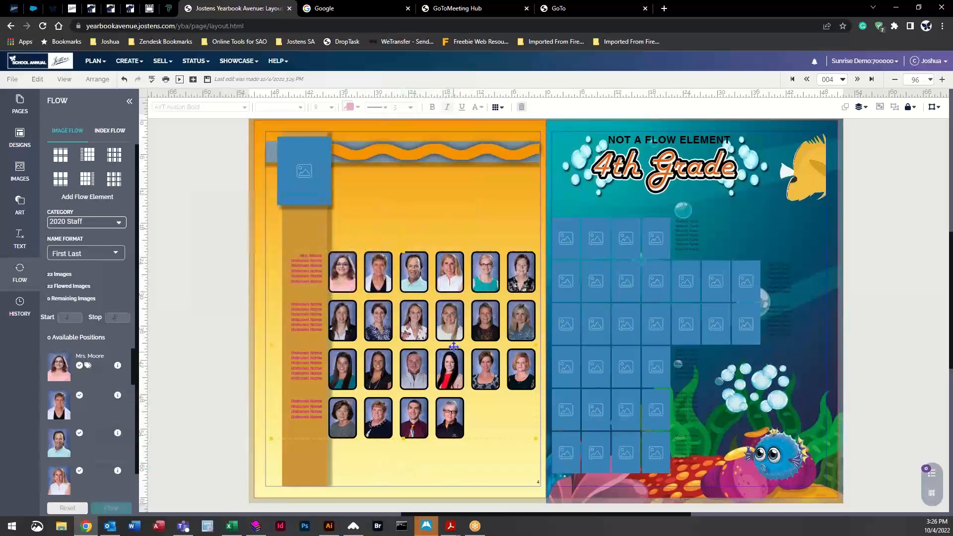
pyautogui.click(212, 283)
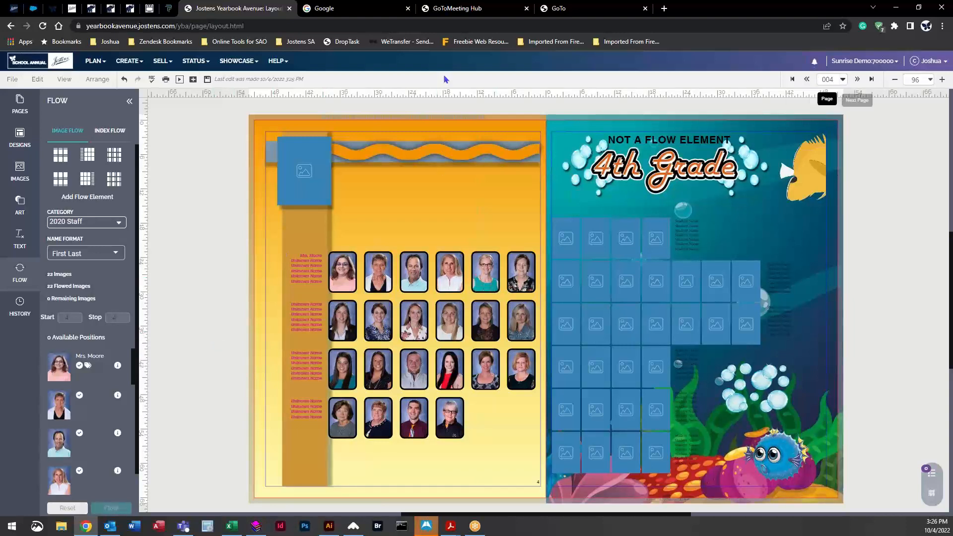
pyautogui.click(208, 80)
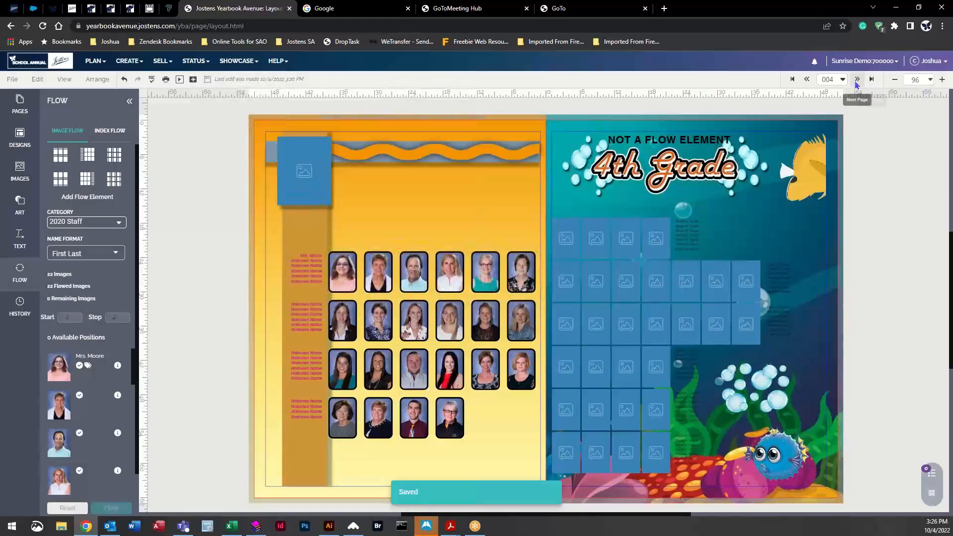
# Step: Go to the page 6 spread and choose the grade 5 class category listed directly after 2020 Staff
pyautogui.click(857, 81)
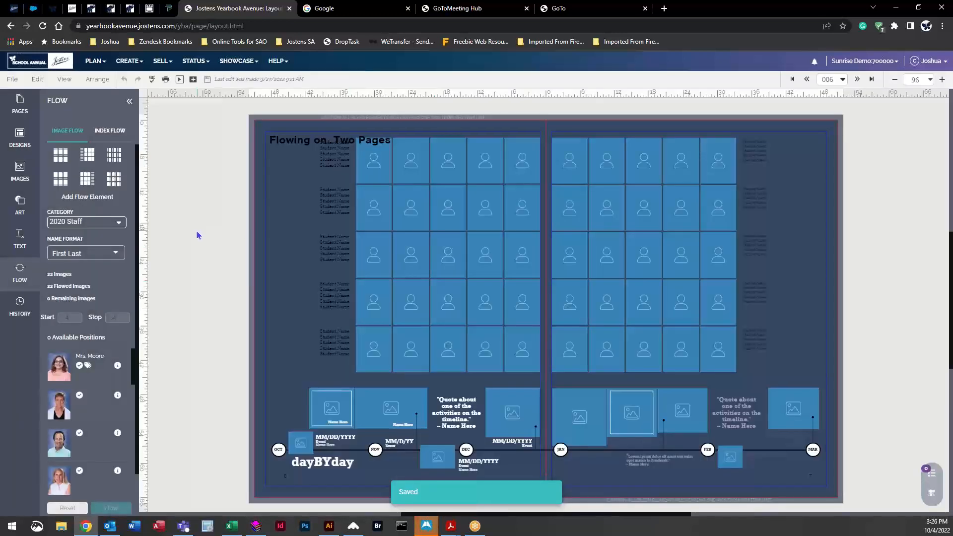
pyautogui.click(112, 226)
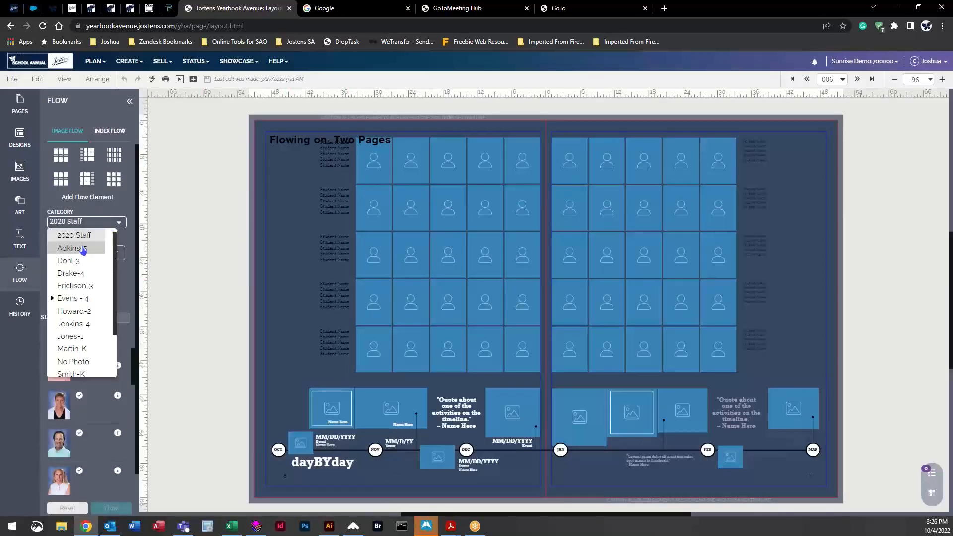
pyautogui.click(65, 251)
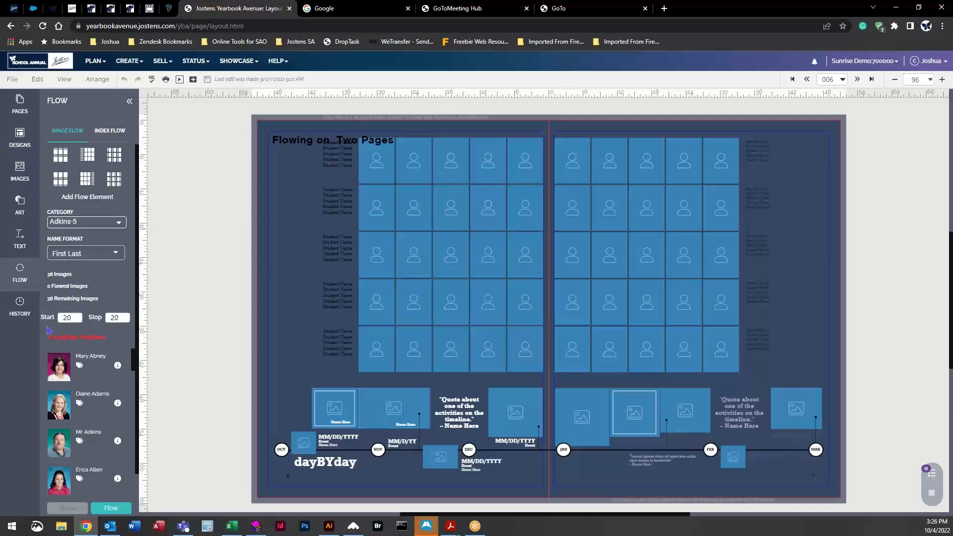
# Step: Set the flow range to start at page 6 and stop at page 7, and flow the class portraits
pyautogui.click(62, 318)
pyautogui.doubleClick(67, 318)
pyautogui.write('6')
pyautogui.doubleClick(109, 318)
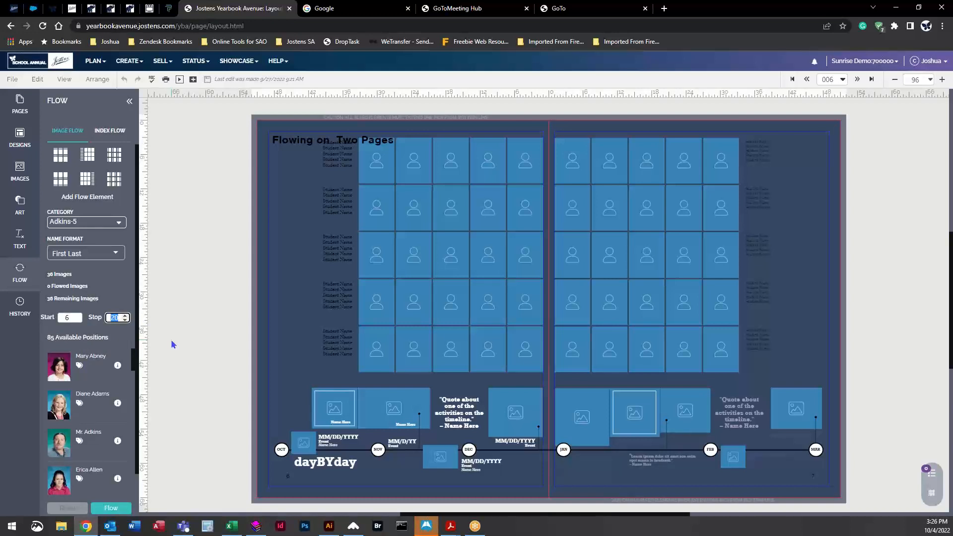
pyautogui.write('7')
pyautogui.click(63, 331)
pyautogui.click(113, 509)
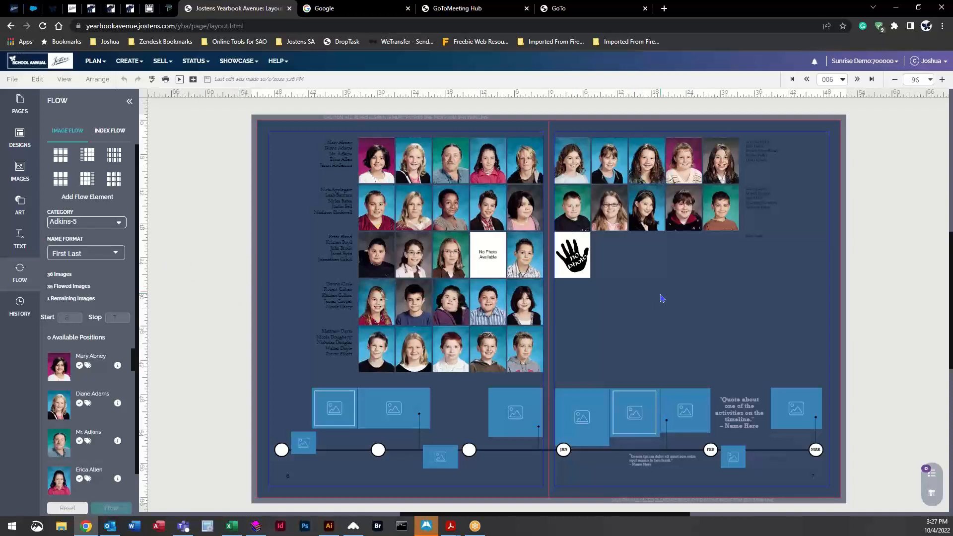
# Step: Reset the flow on pages 6 and 7, and set the type of the teacher's portrait 6010.jpg to Teacher, applying the change
pyautogui.click(67, 508)
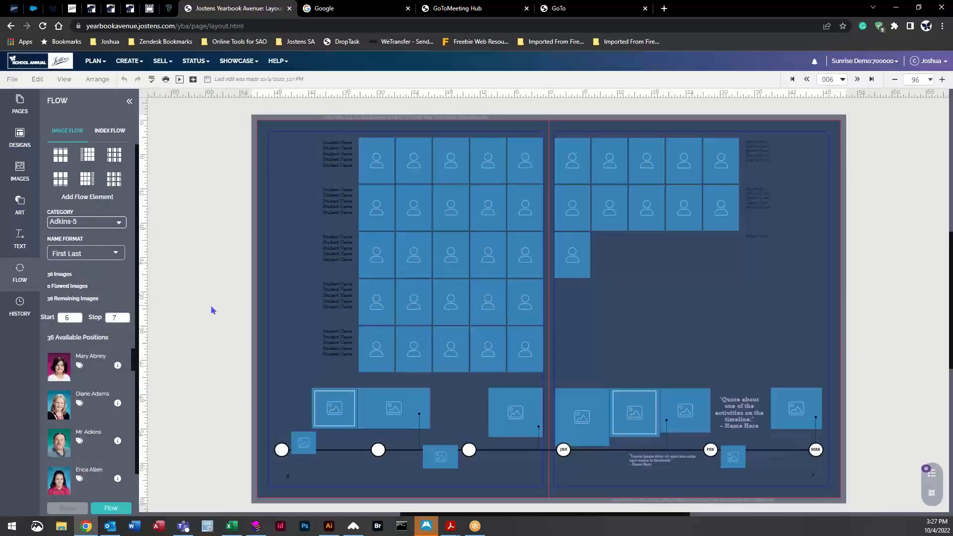
pyautogui.moveTo(117, 441)
pyautogui.click(117, 441)
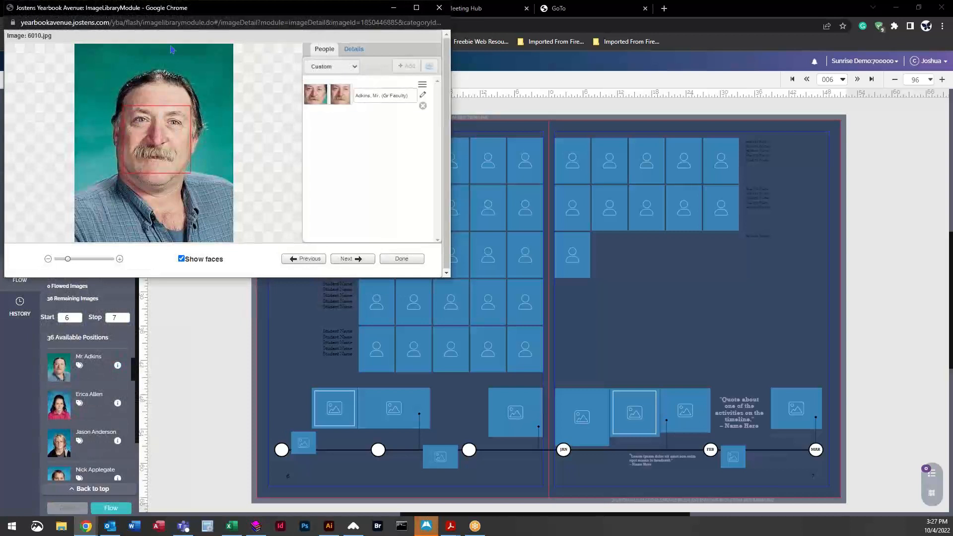
pyautogui.click(354, 50)
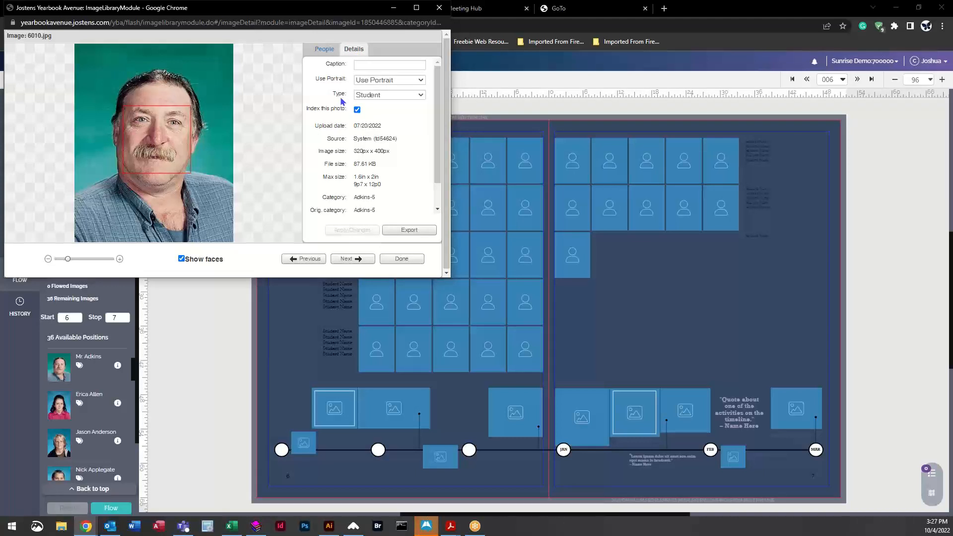
pyautogui.click(392, 95)
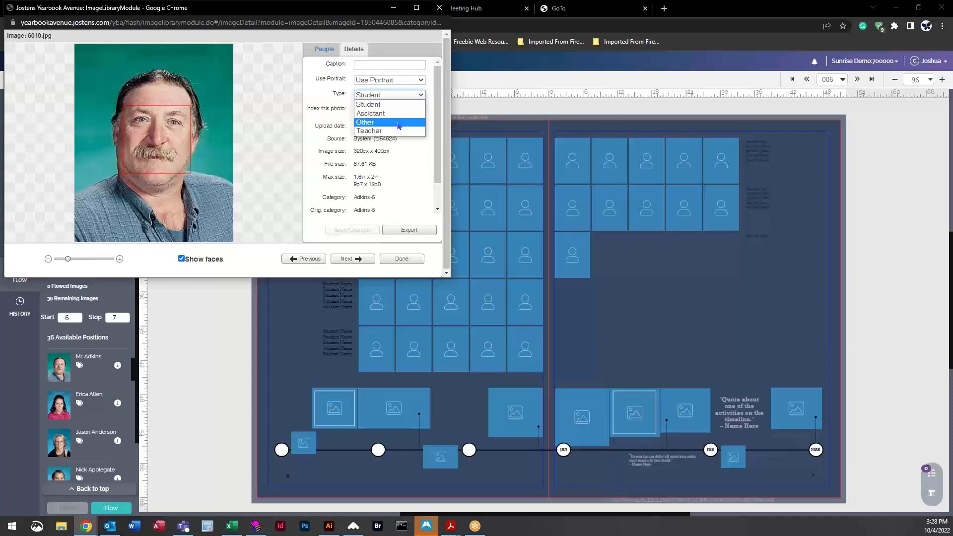
pyautogui.click(368, 132)
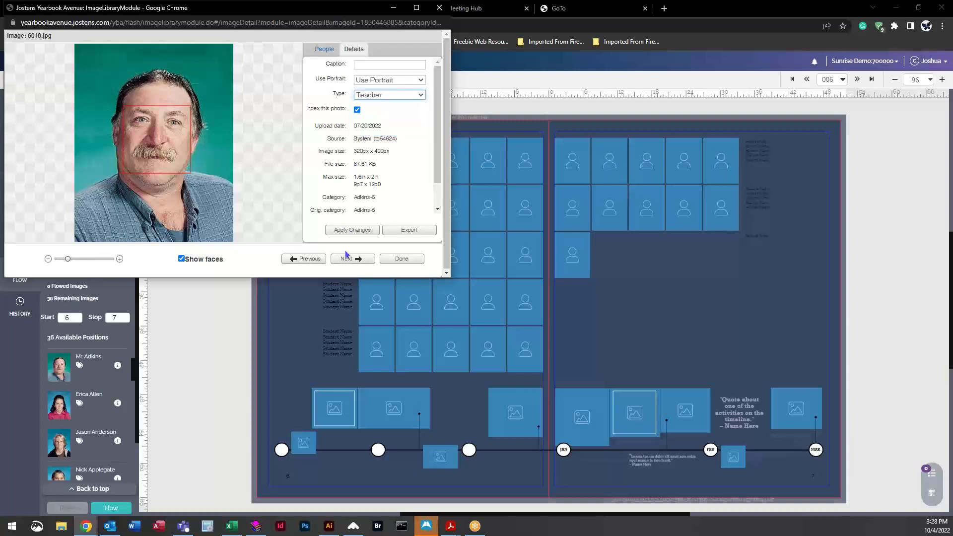
pyautogui.click(360, 231)
pyautogui.click(402, 259)
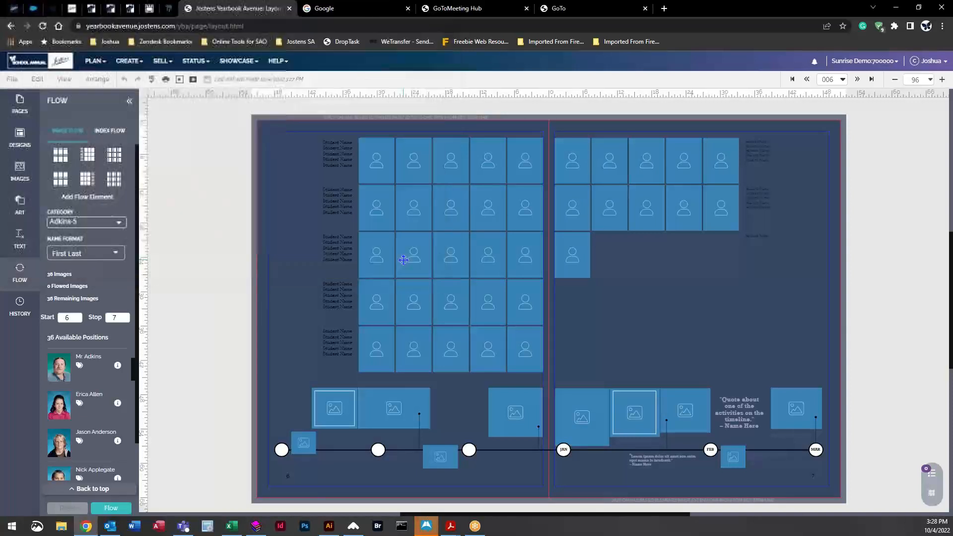
# Step: Reload the grade 5 class category by switching to the grade 3 class and back, and flow its portraits onto pages 6 and 7
pyautogui.click(84, 222)
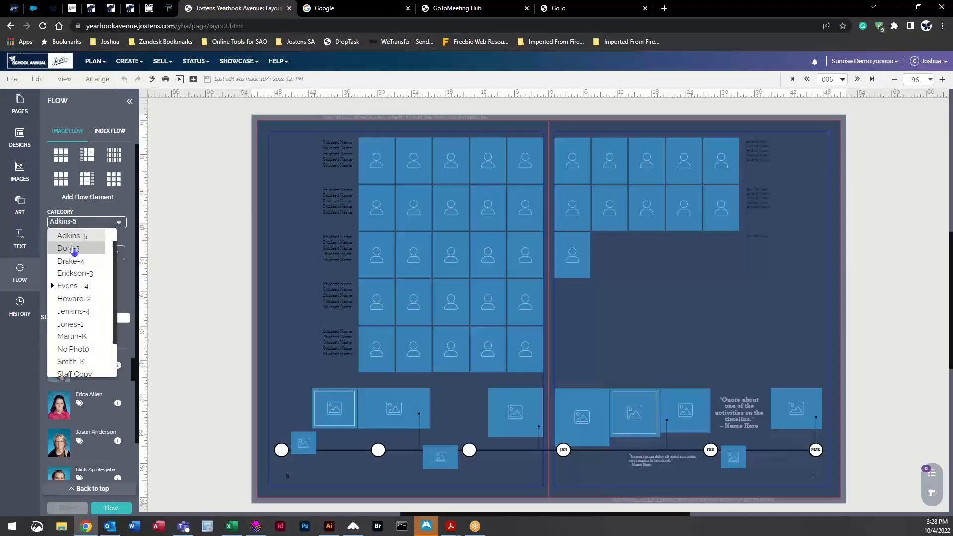
pyautogui.click(69, 250)
pyautogui.click(80, 223)
pyautogui.scroll(3, 74, 248)
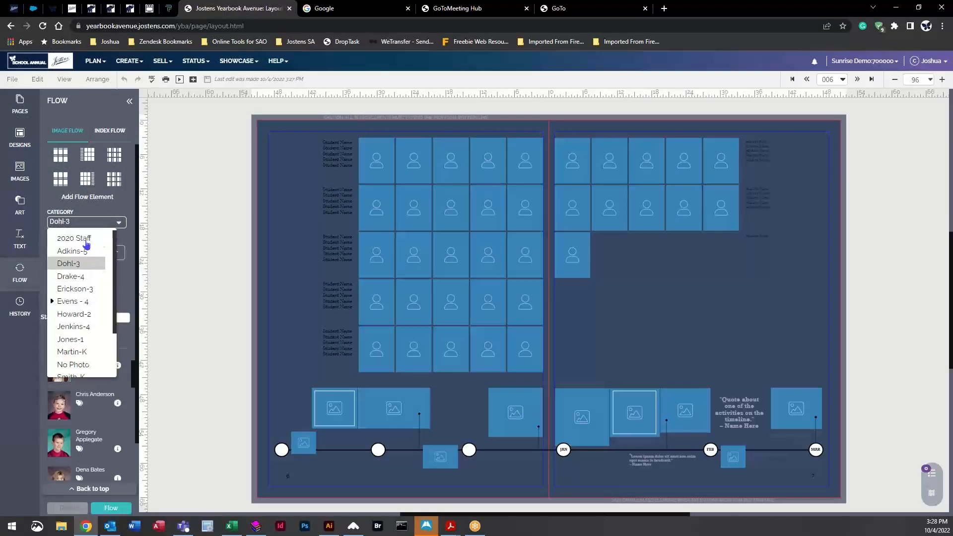
pyautogui.click(70, 234)
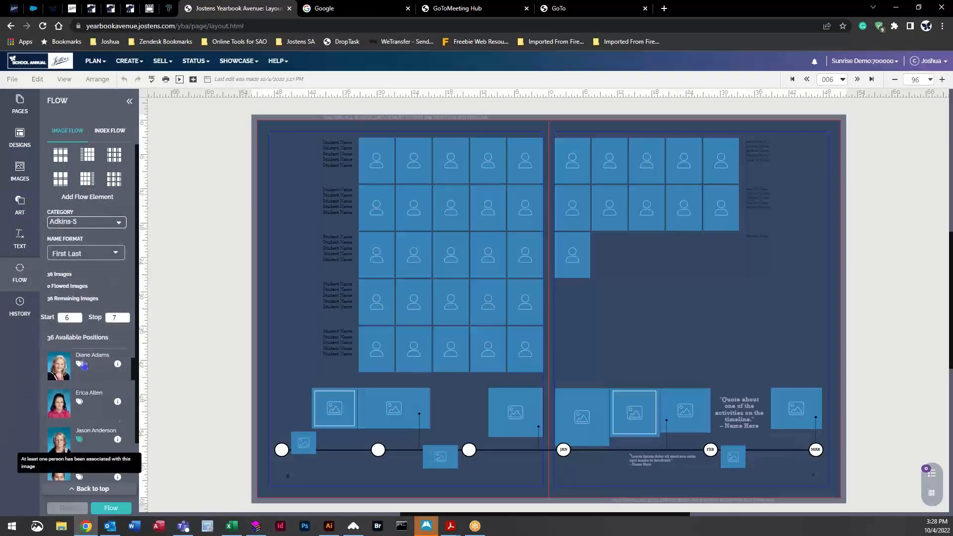
pyautogui.scroll(2, 94, 412)
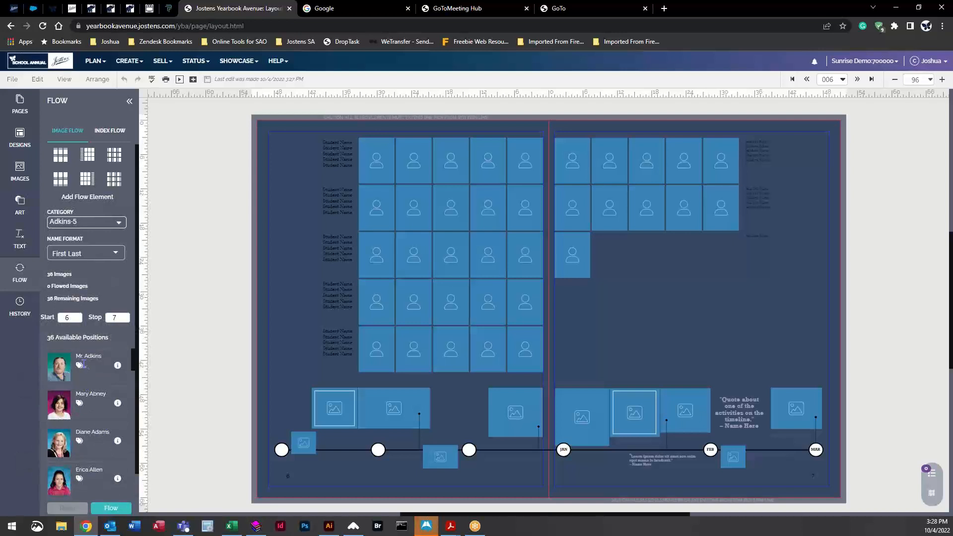
pyautogui.click(117, 511)
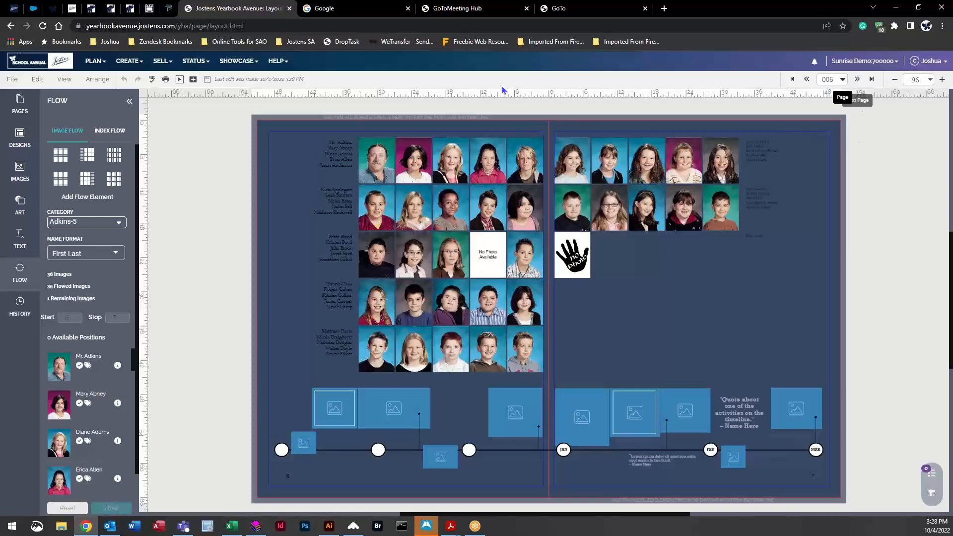
# Step: Go to the page 8 spread
pyautogui.click(858, 80)
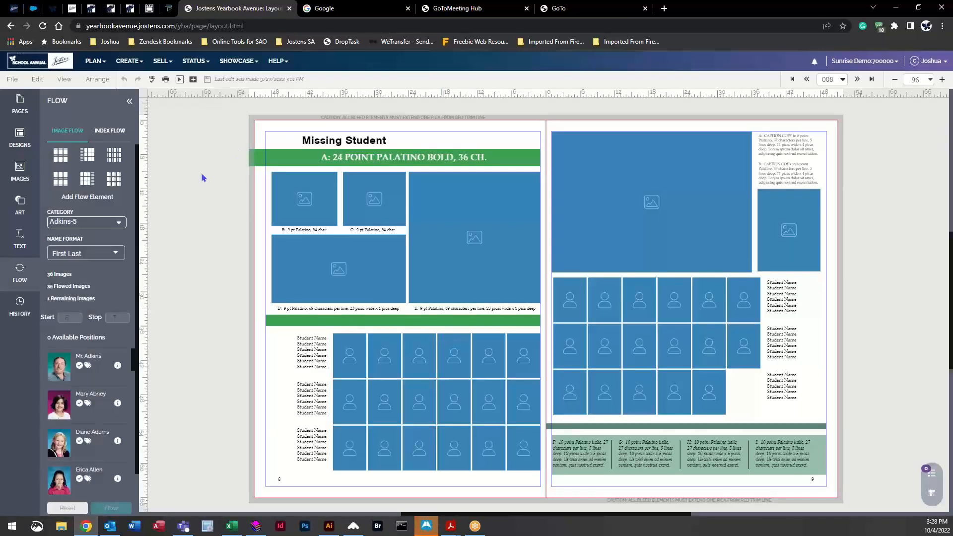
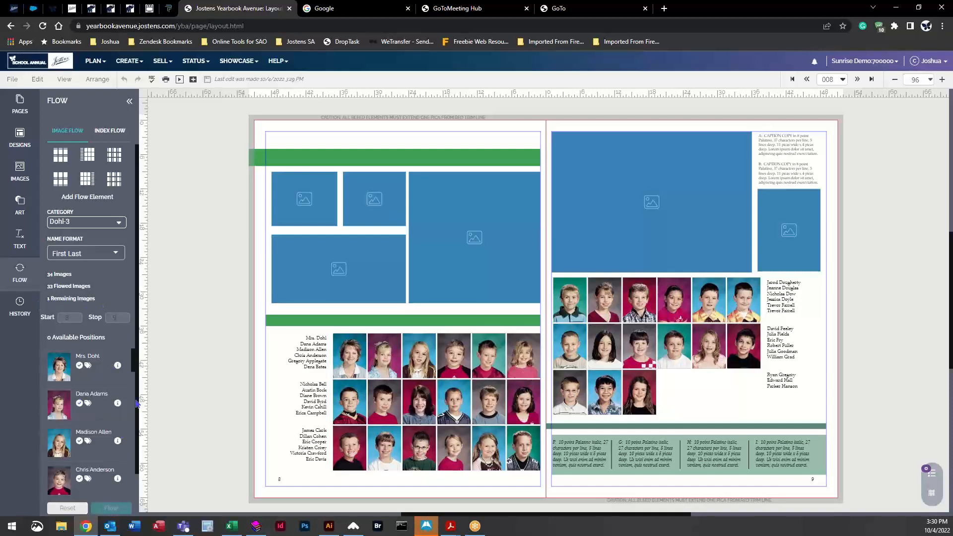
# Step: Look through the class's list of flowed portraits, and go to the page 2–3 spread from the yearbook pages
pyautogui.scroll(-10, 134, 362)
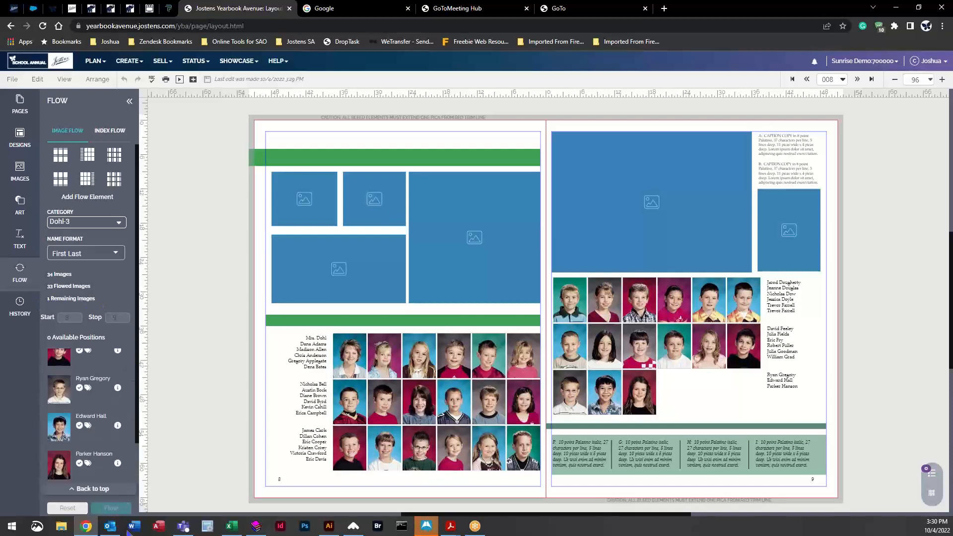
pyautogui.scroll(10, 133, 308)
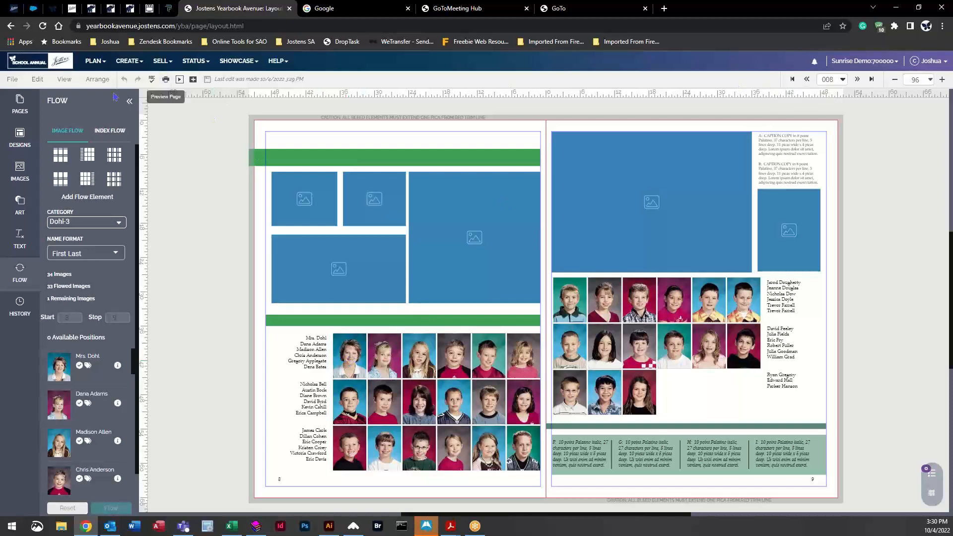
pyautogui.click(20, 105)
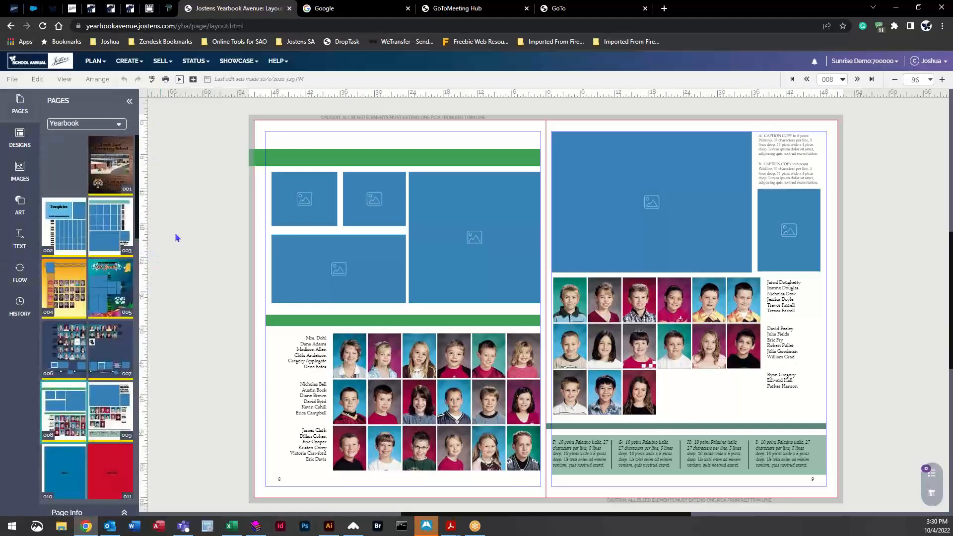
pyautogui.click(72, 240)
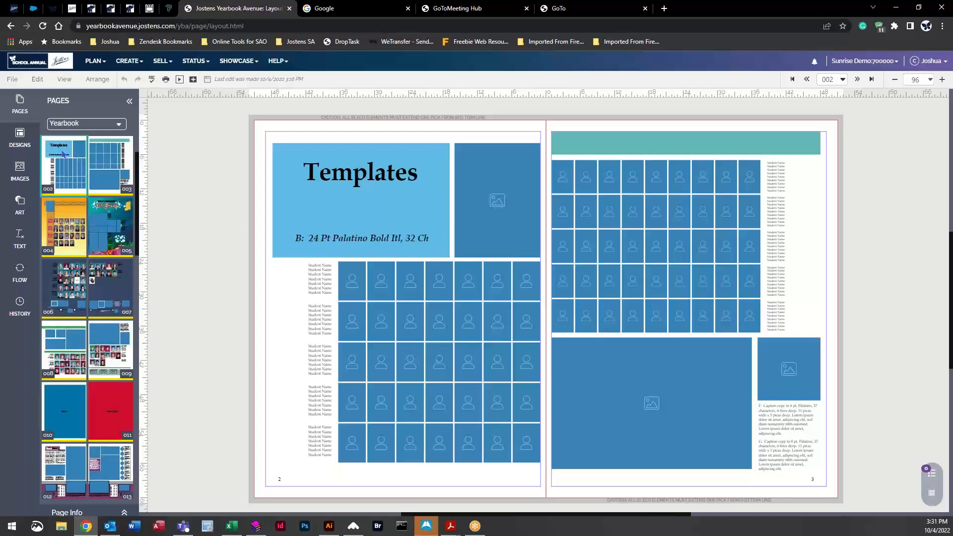
# Step: Examine the left, right and both pages options for saving the spread as a template, and cancel without saving
pyautogui.click(10, 81)
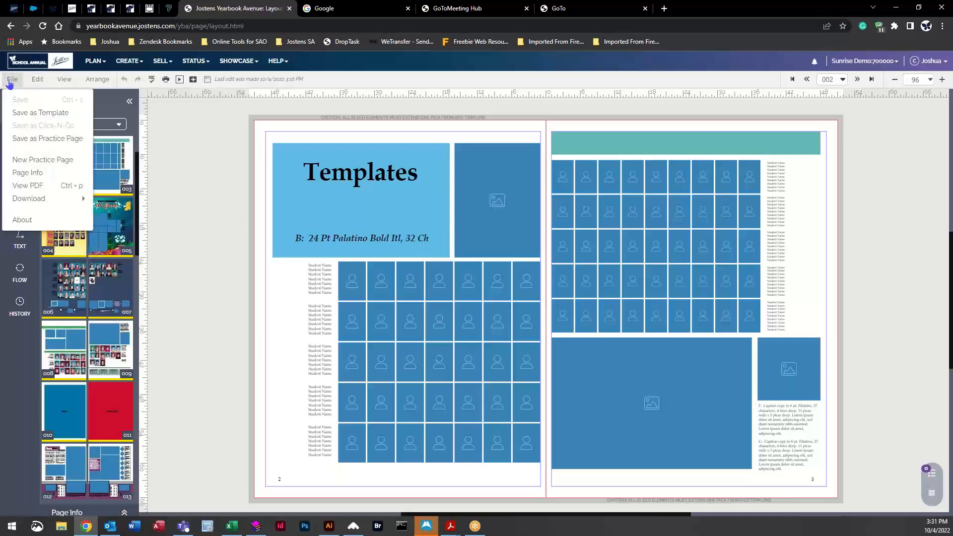
pyautogui.click(245, 272)
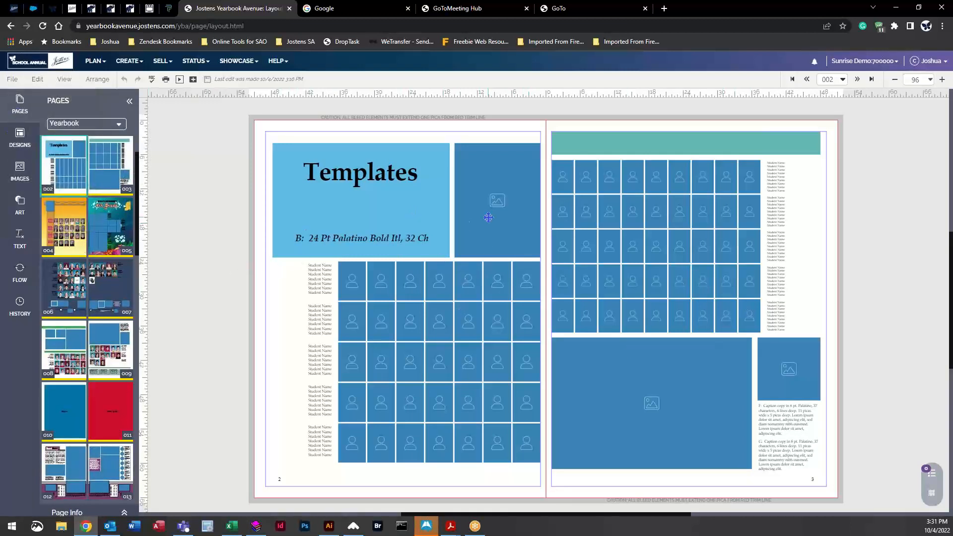
pyautogui.click(11, 80)
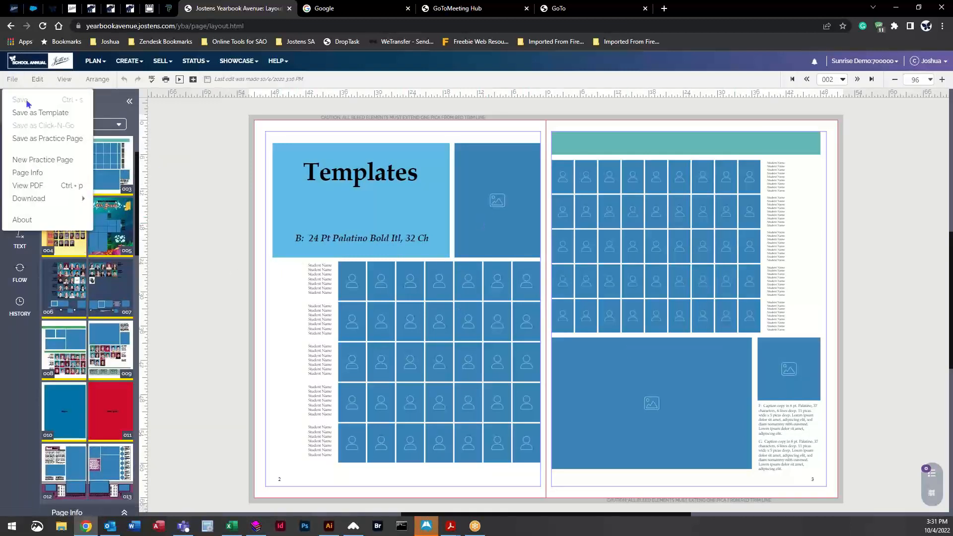
pyautogui.click(34, 111)
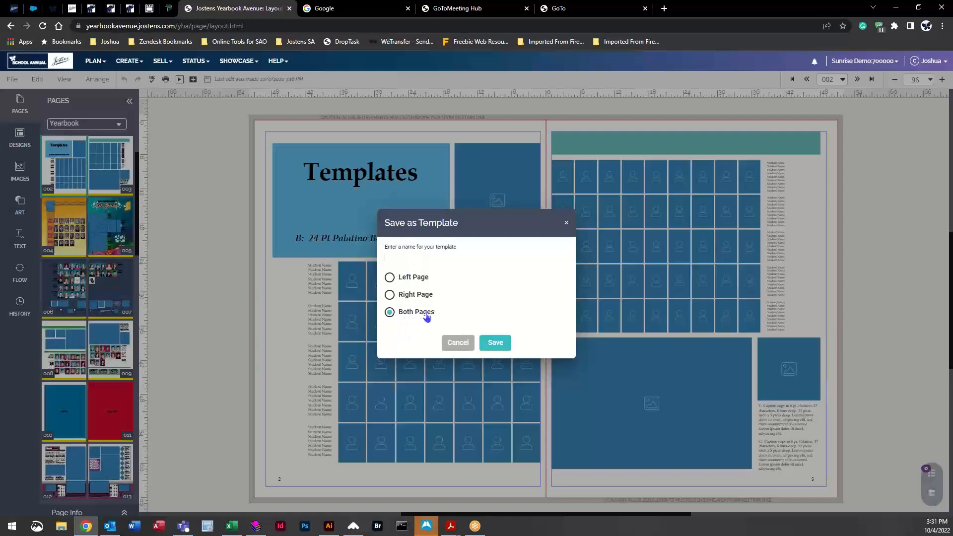
pyautogui.click(390, 277)
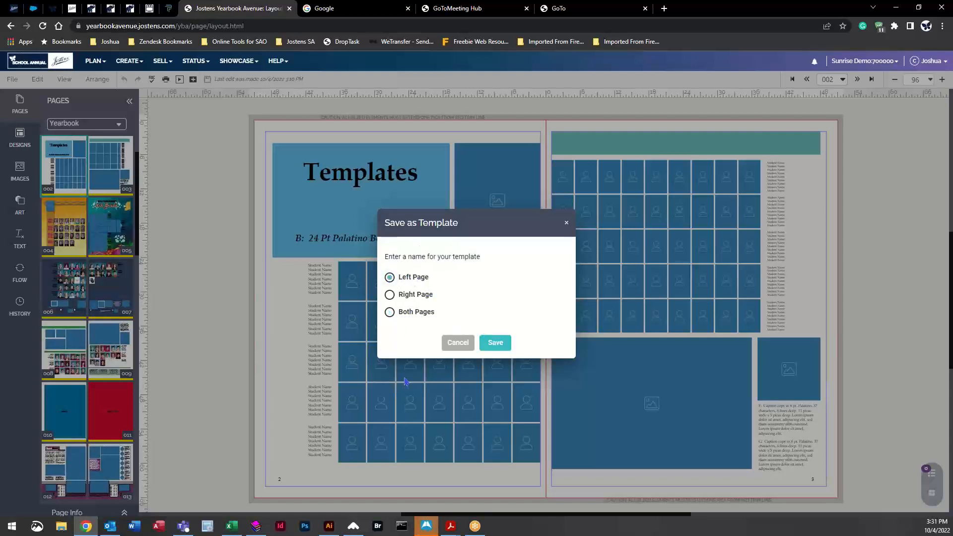
pyautogui.click(390, 295)
pyautogui.click(390, 312)
pyautogui.click(456, 348)
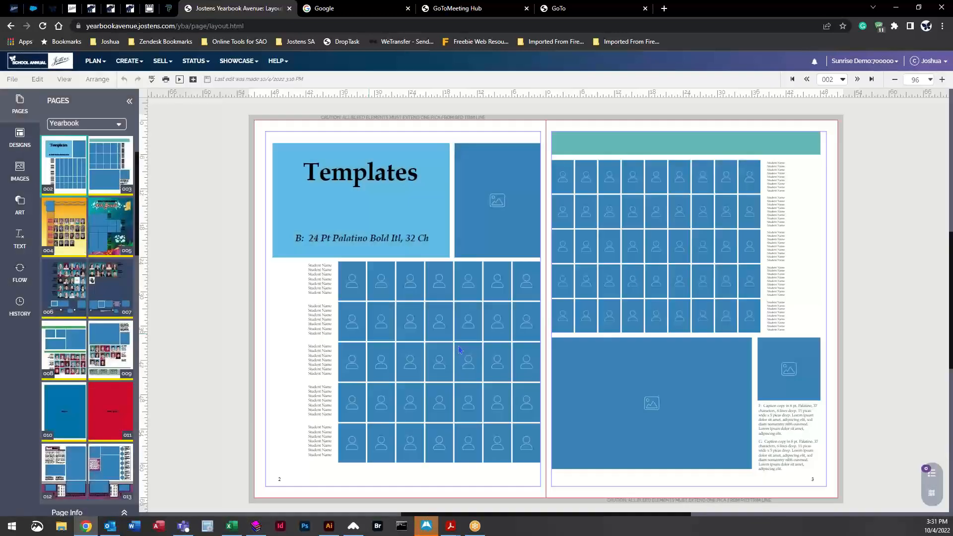
# Step: Apply the Classroom pages template from My Templates to the page 2–3 spread, retaining existing content, and save the changes
pyautogui.click(21, 135)
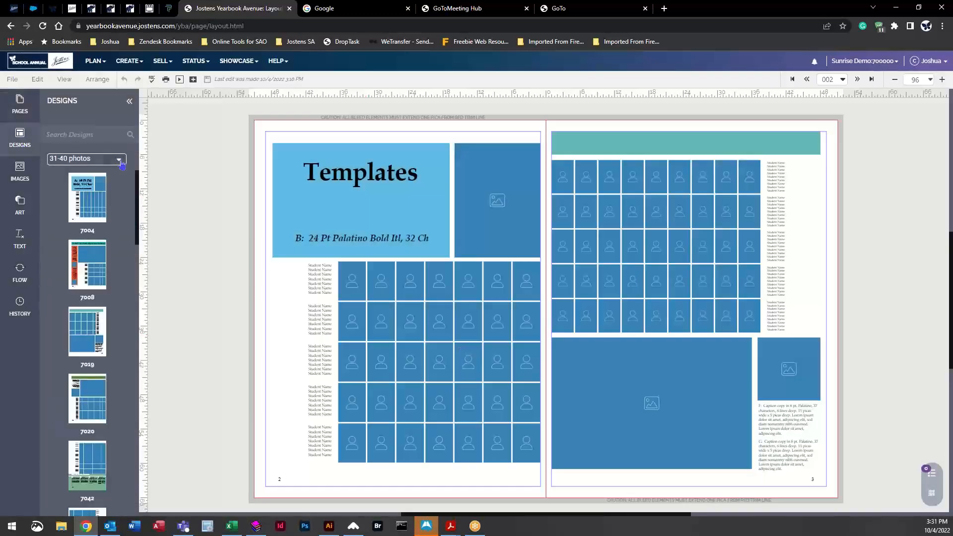
pyautogui.click(98, 159)
pyautogui.moveTo(139, 281); pyautogui.dragTo(139, 172)
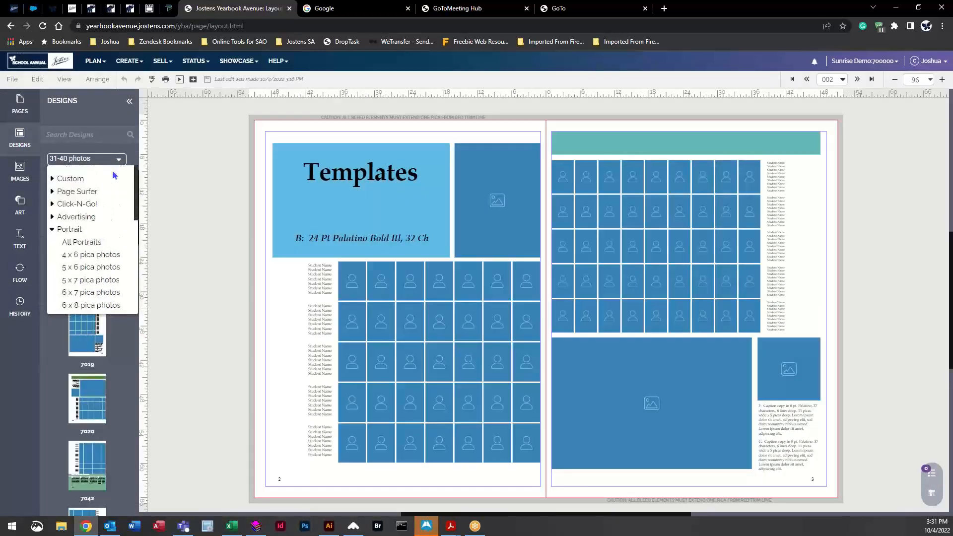
pyautogui.click(59, 179)
pyautogui.click(83, 205)
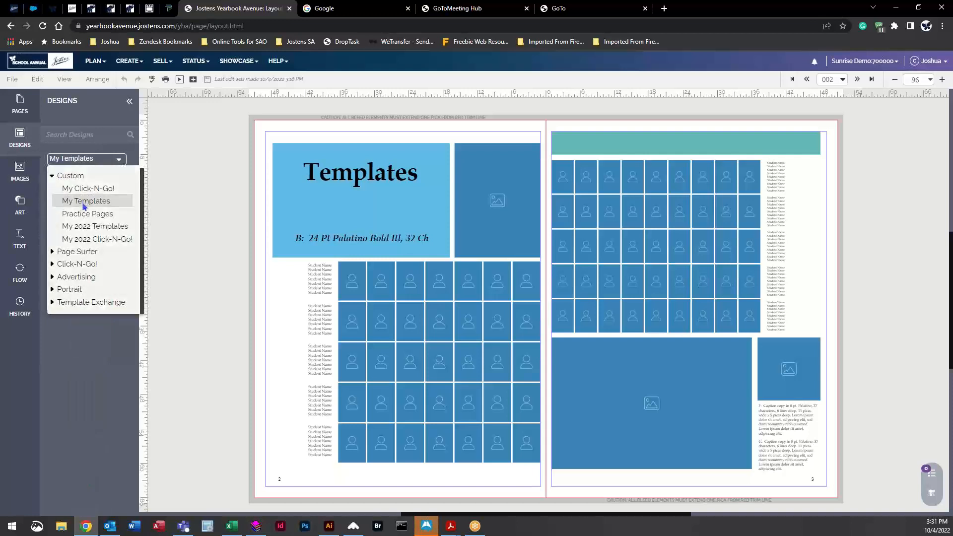
pyautogui.moveTo(69, 222); pyautogui.dragTo(540, 256)
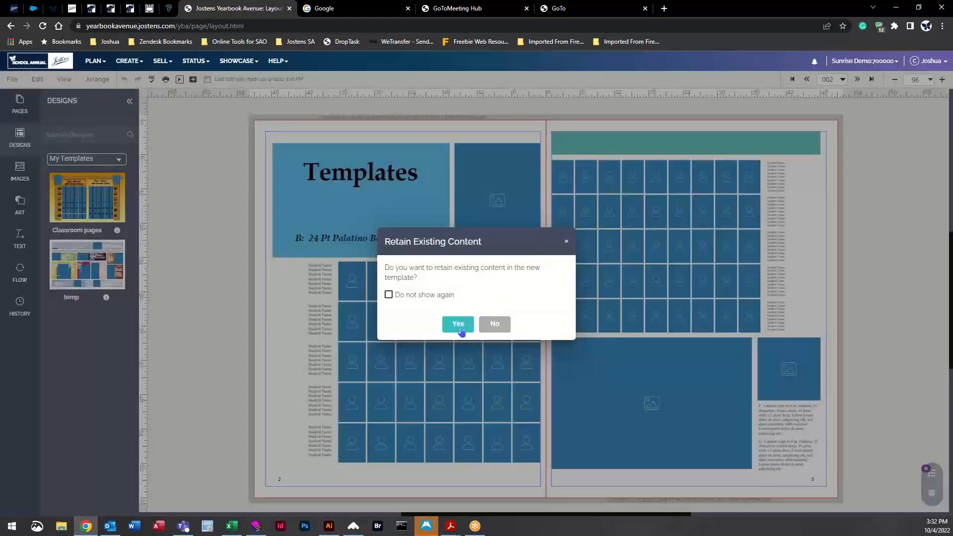
pyautogui.click(458, 325)
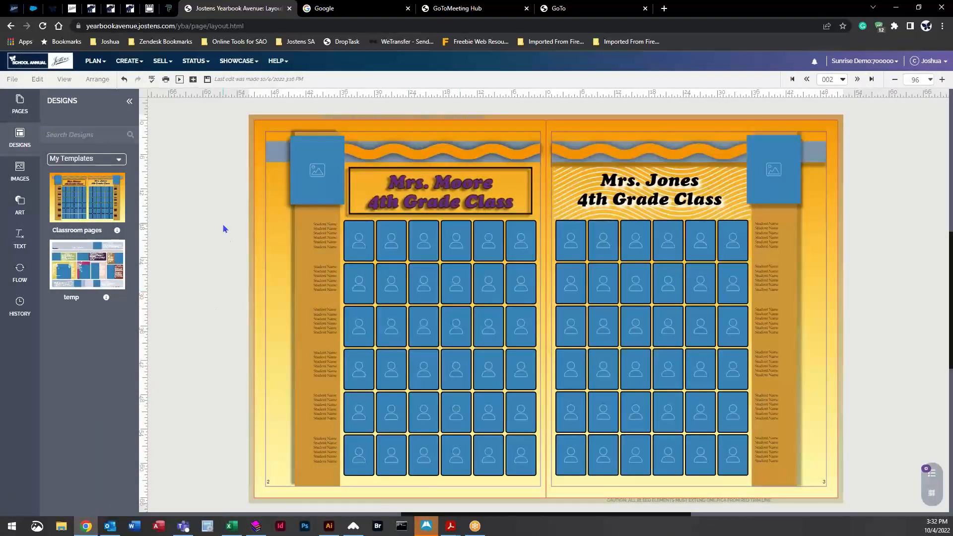
pyautogui.click(858, 80)
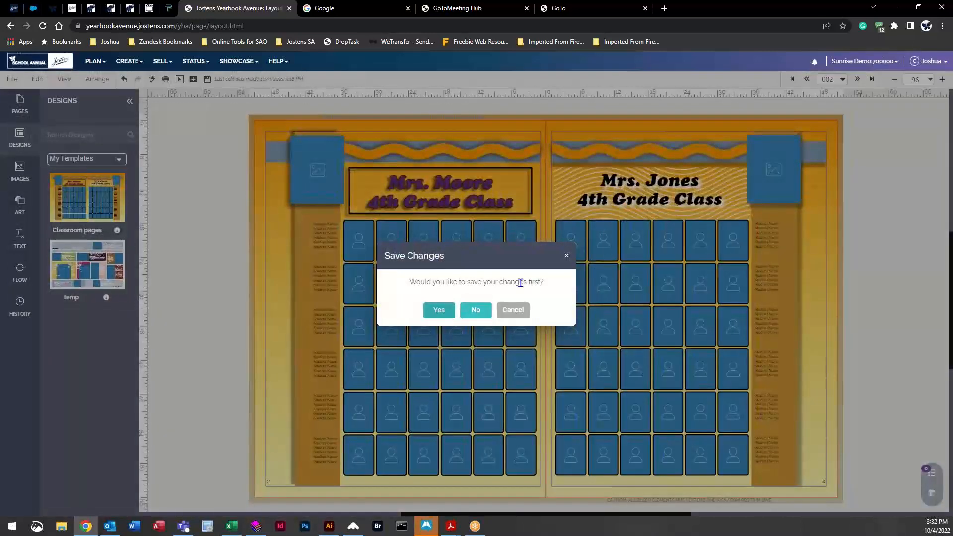
pyautogui.click(439, 309)
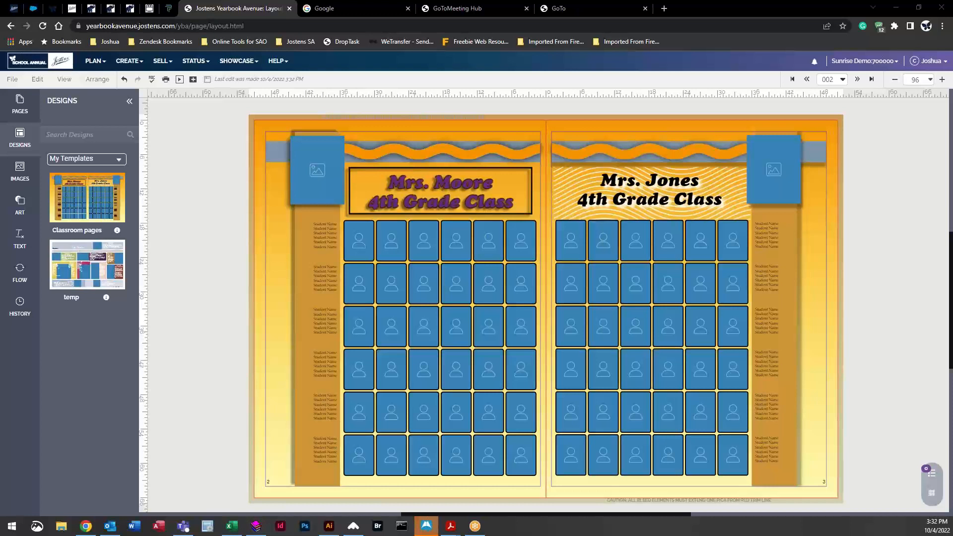
# Step: Show the yearbook's page thumbnails
pyautogui.click(217, 324)
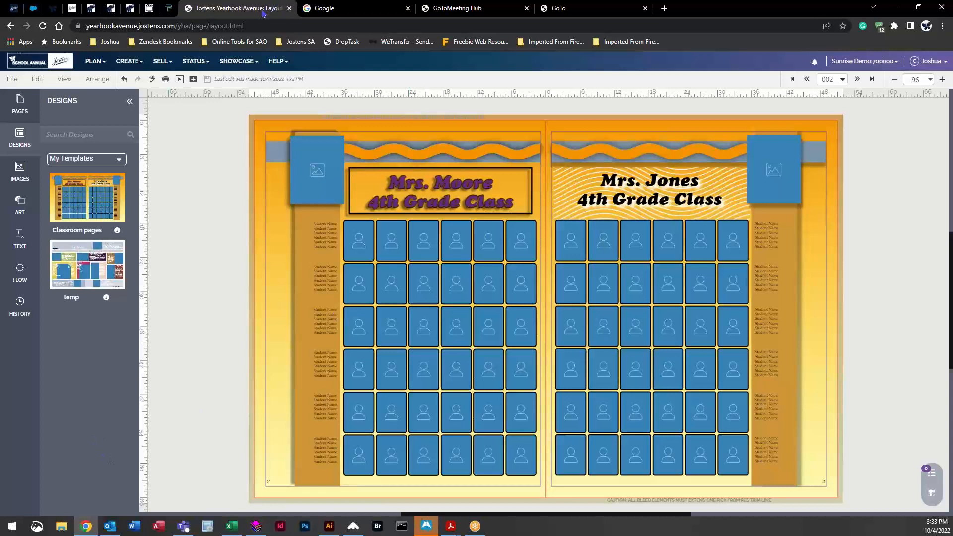
pyautogui.click(20, 103)
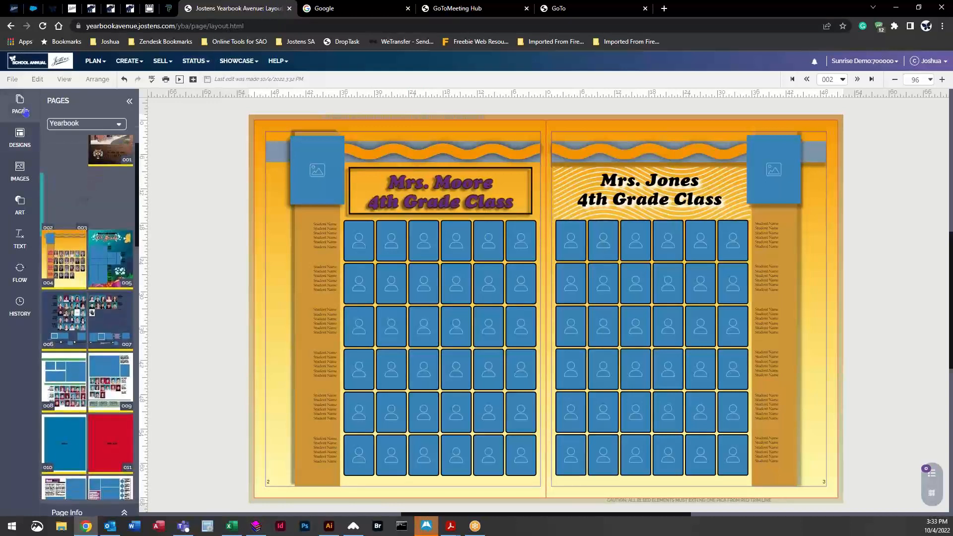